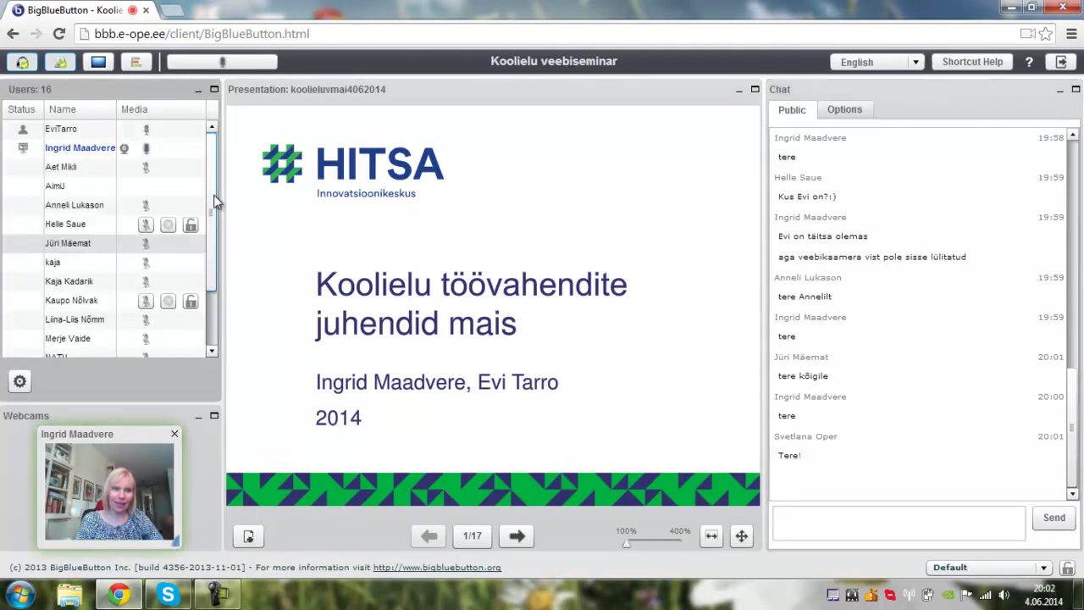
- Send the audio check 'kas te kuulete mind?' to the public chat
{"action": "mouse_move", "coordinate": [740, 435]}
{"action": "left_click", "coordinate": [821, 526]}
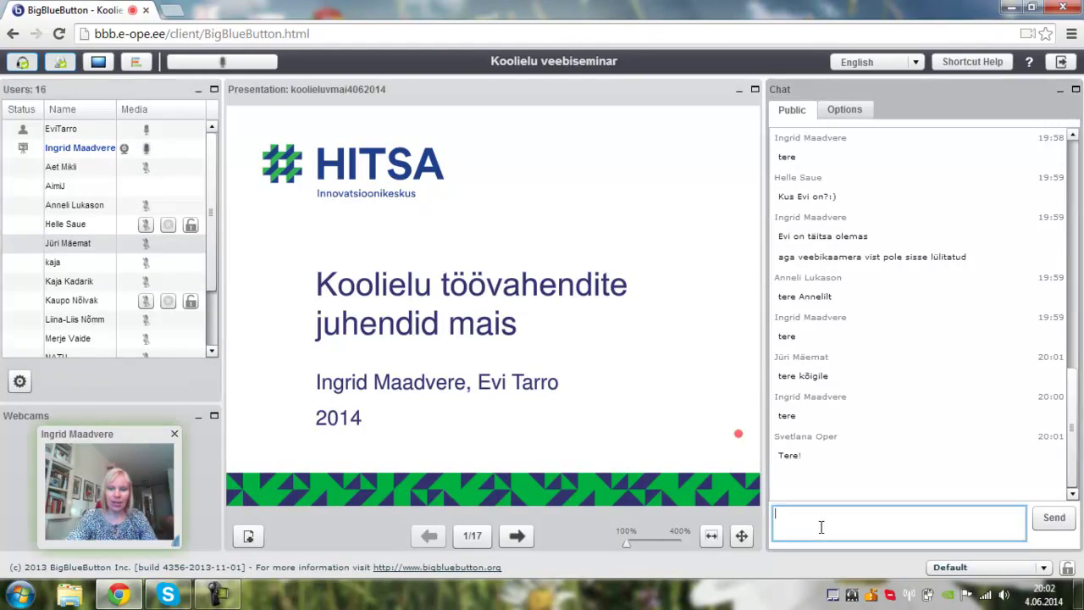
{"action": "type", "text": "kas t"}
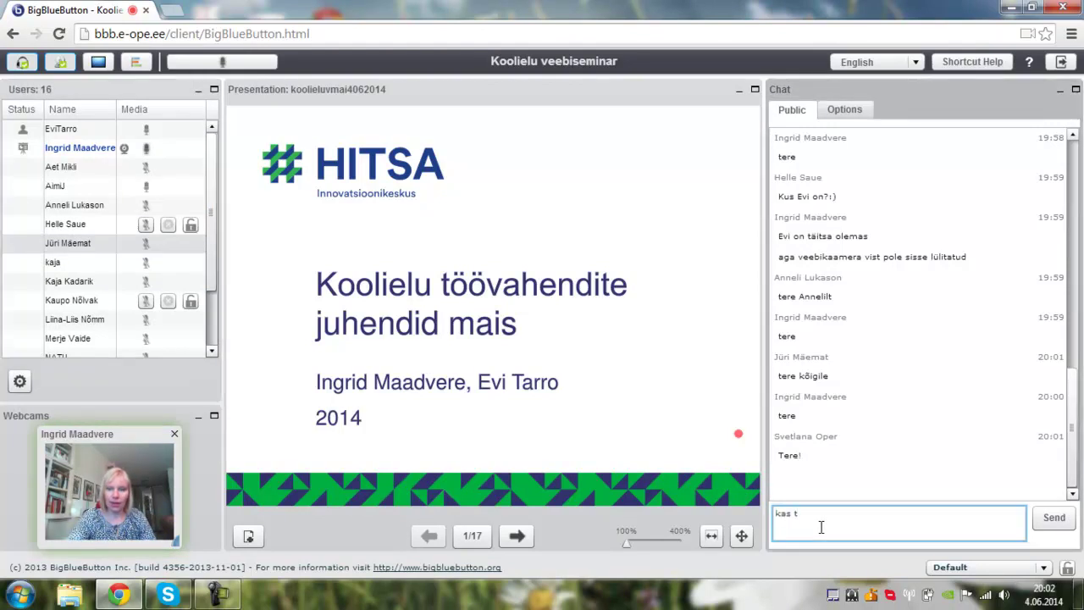
{"action": "type", "text": "e kuulet"}
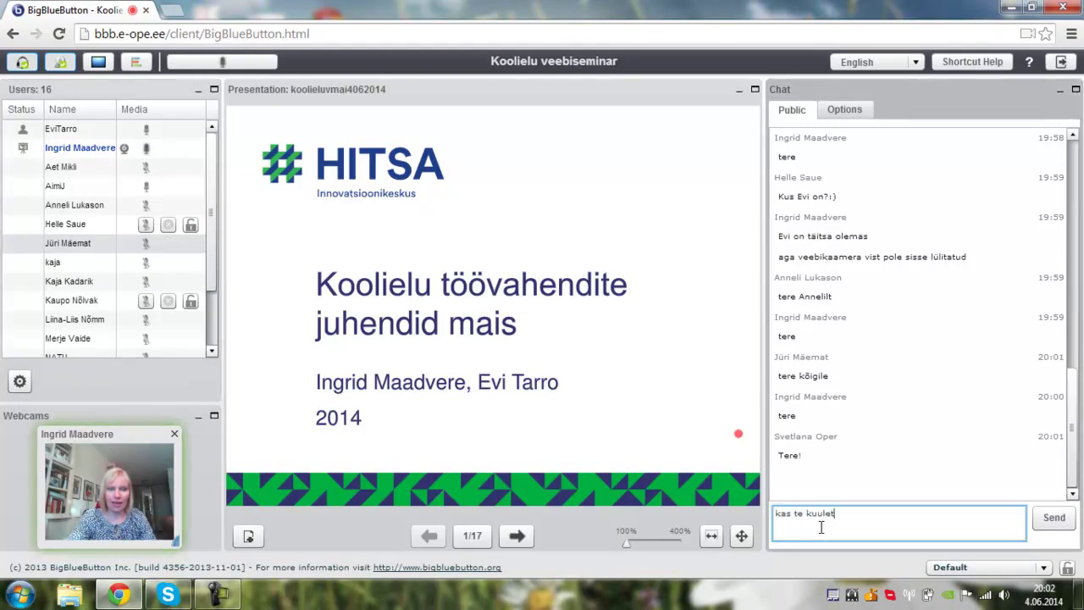
{"action": "type", "text": "e m"}
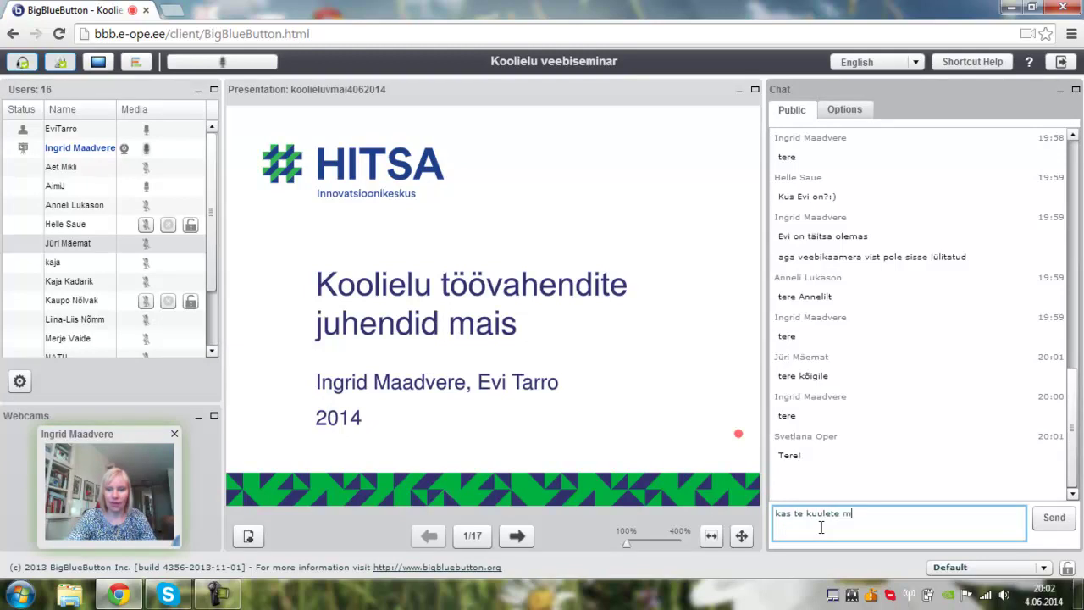
{"action": "type", "text": "ind?"}
{"action": "key", "text": "Return"}
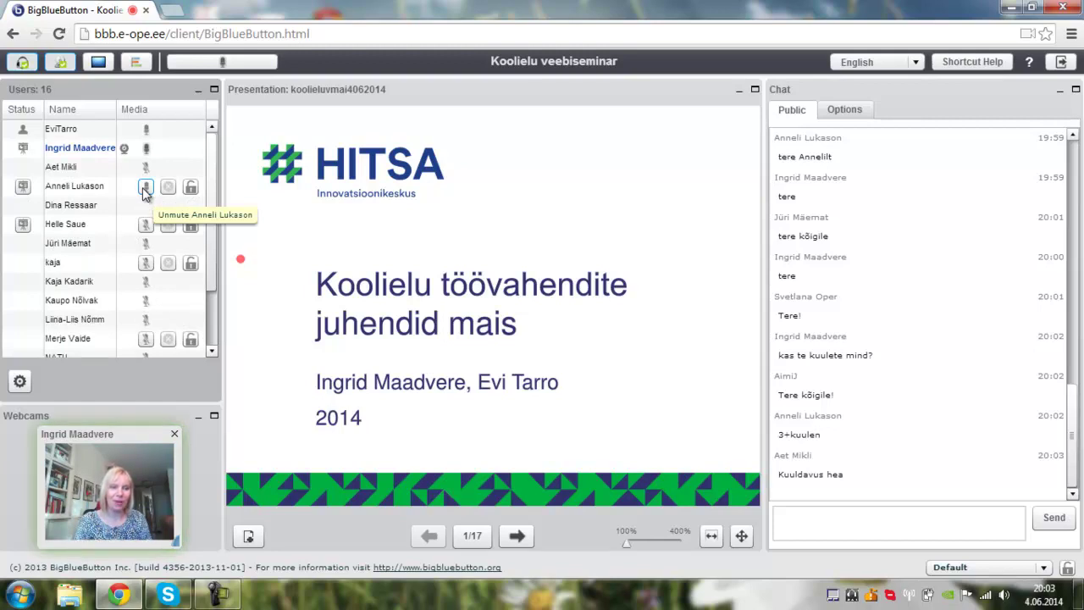
- Unmute one participant's microphone in the Users list
{"action": "left_click", "coordinate": [145, 187]}
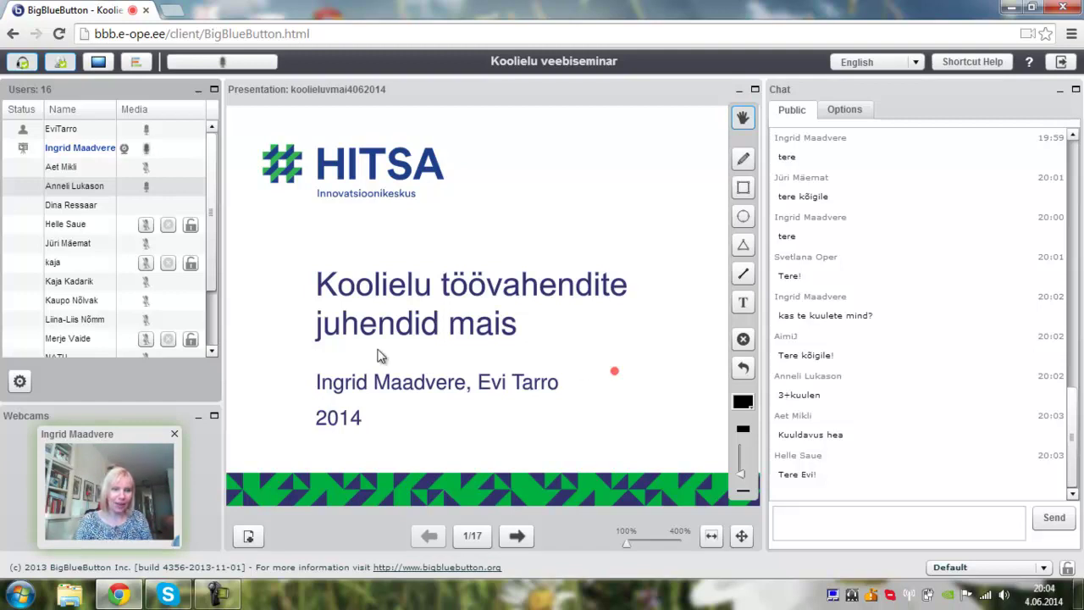
- Mute all users except the presenter, then advance to slide 2/17, 'Teemad'
{"action": "left_click", "coordinate": [21, 383]}
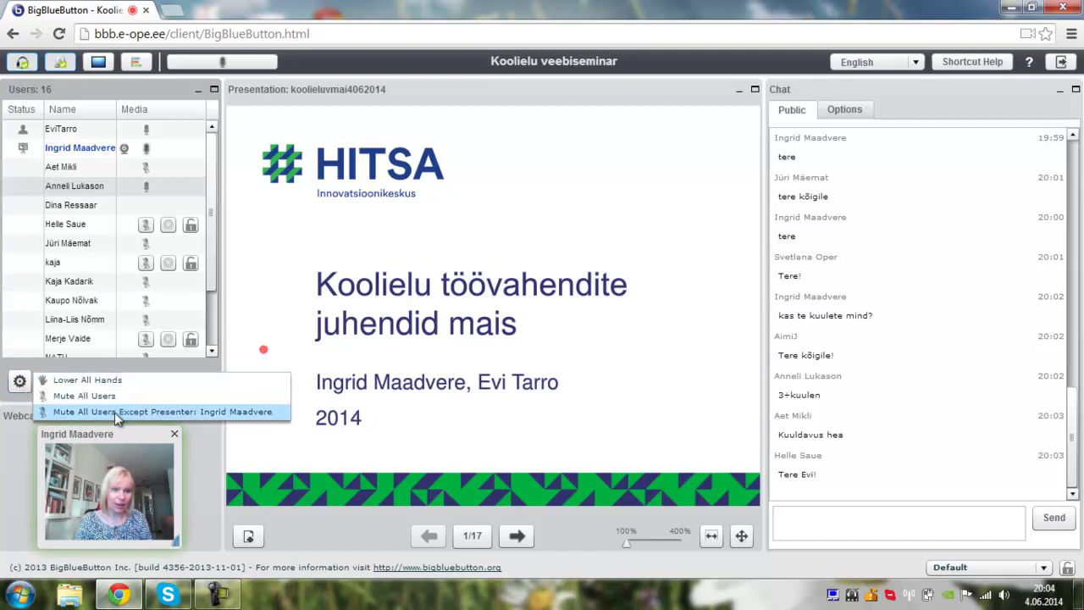
{"action": "left_click", "coordinate": [115, 412]}
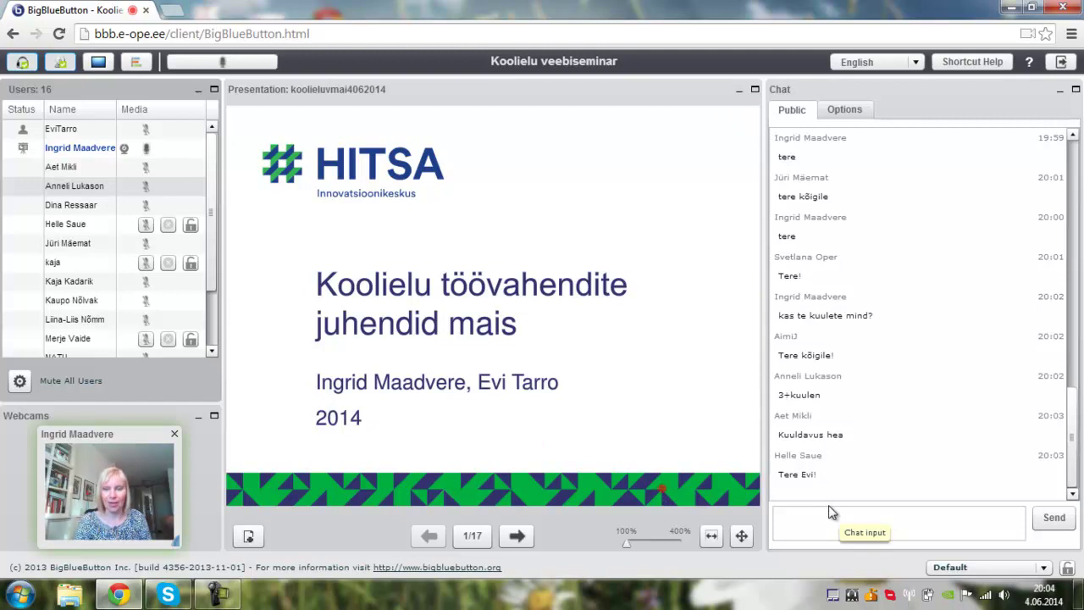
{"action": "left_click", "coordinate": [520, 538]}
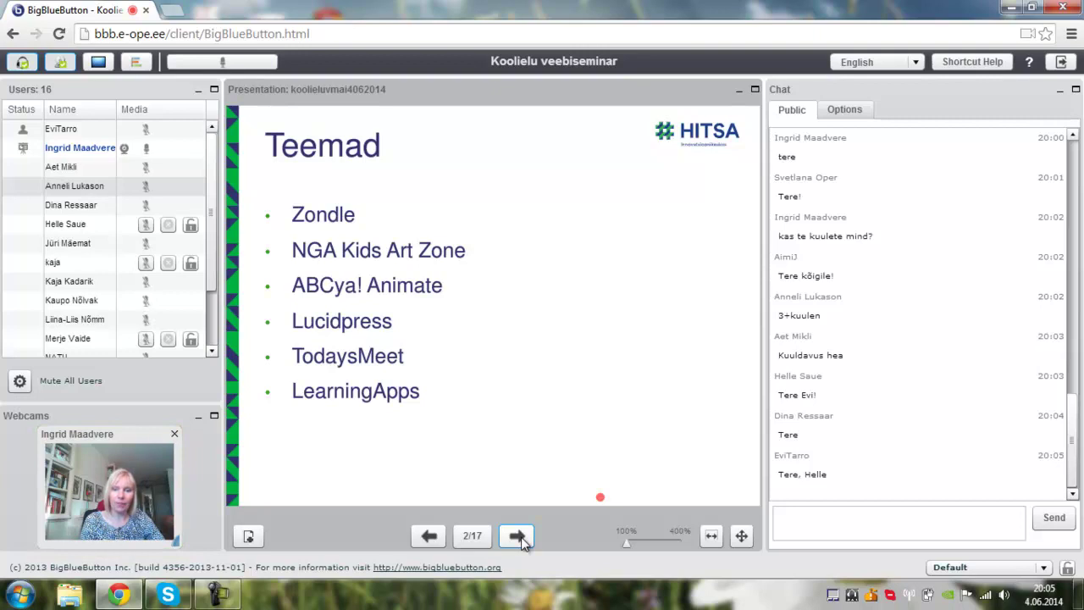
- Advance past the koolielu.ee screenshot slide to slide 4/17, 'Zondle (Aimi Jõesalu)'
{"action": "left_click", "coordinate": [518, 536]}
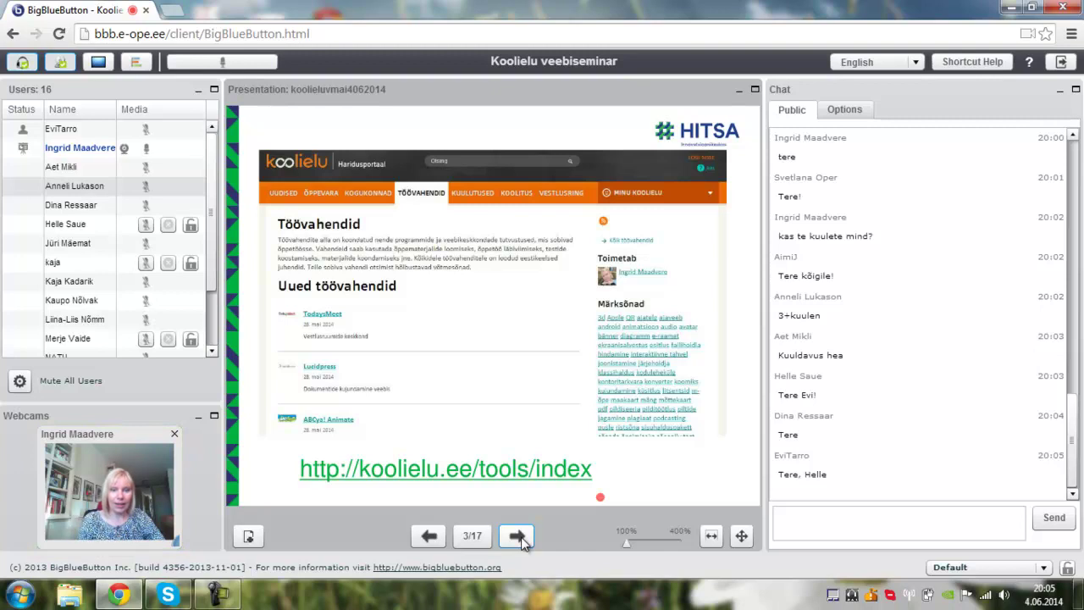
{"action": "left_click", "coordinate": [516, 535]}
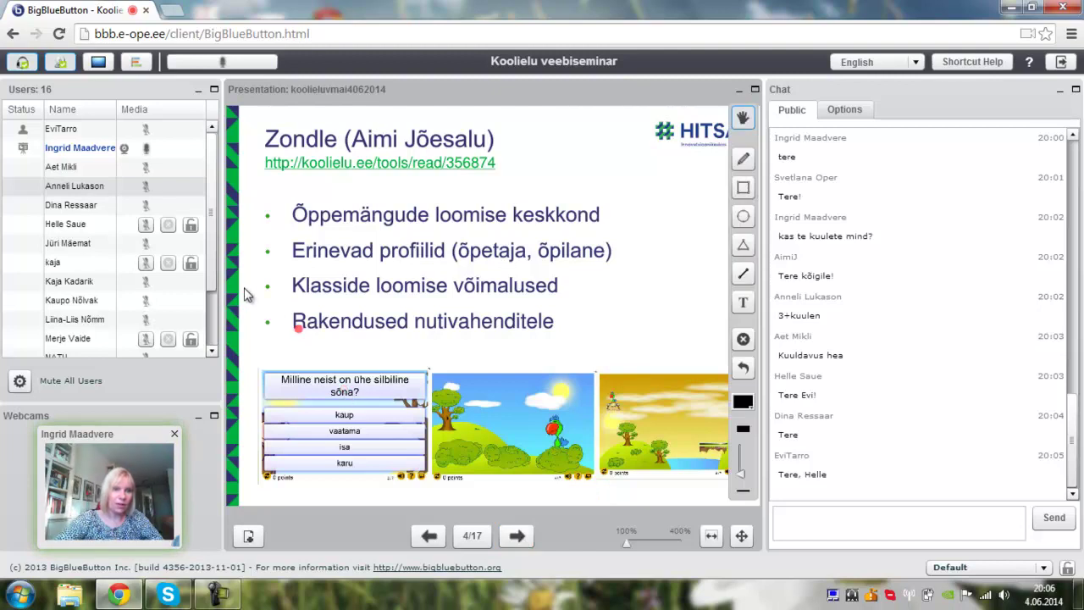
- Keep the Zondle slide 4/17 shown while scrolling the chat to the latest replies
{"action": "scroll", "coordinate": [214, 288], "scroll_direction": "down", "scroll_amount": 1}
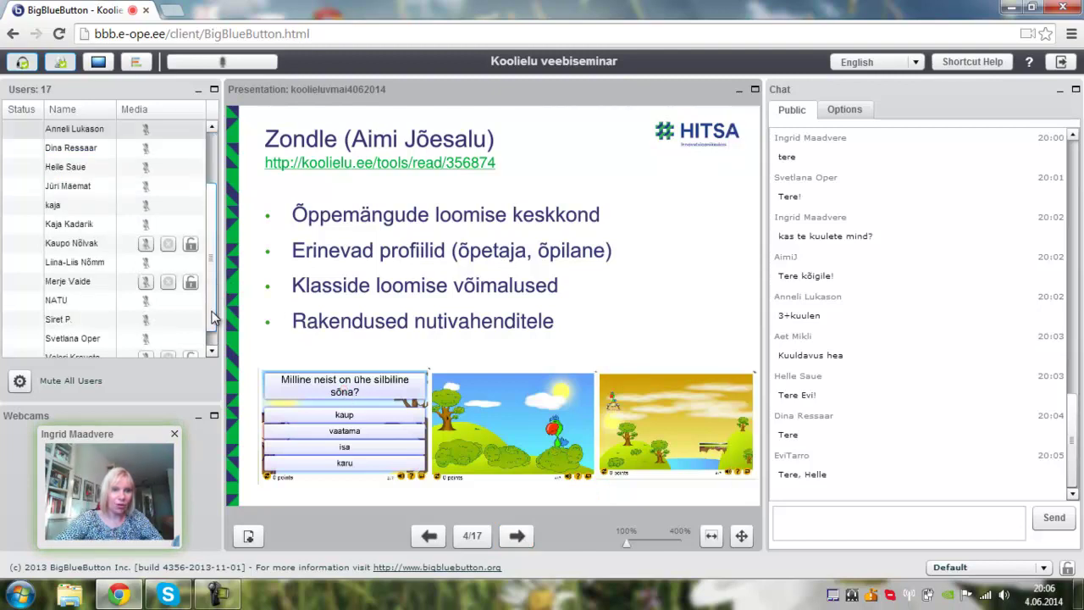
{"action": "scroll", "coordinate": [214, 315], "scroll_direction": "down", "scroll_amount": 1}
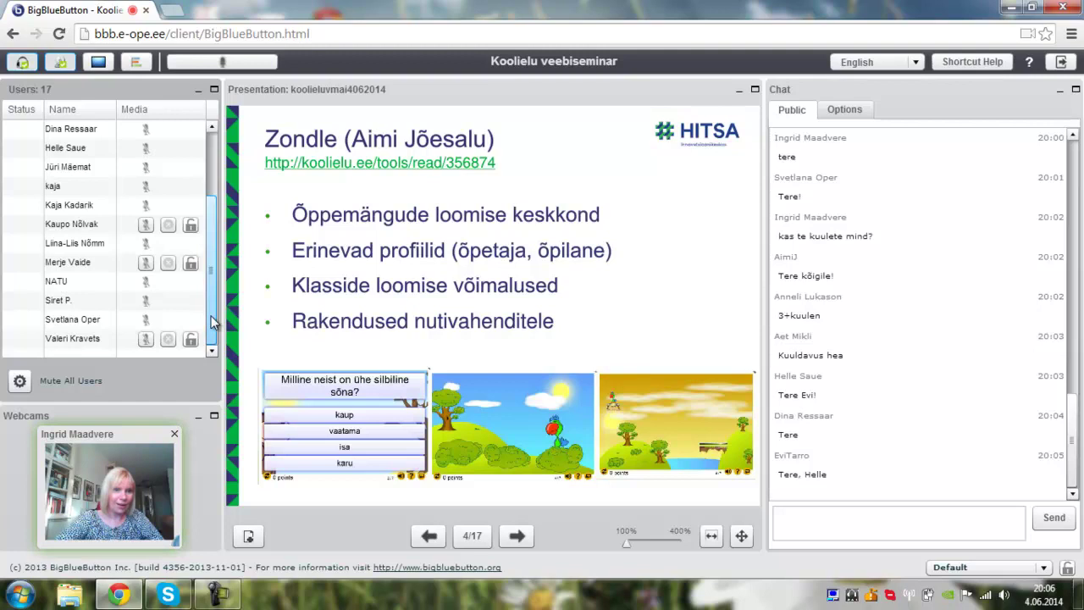
{"action": "left_click_drag", "start_coordinate": [214, 320], "coordinate": [209, 240]}
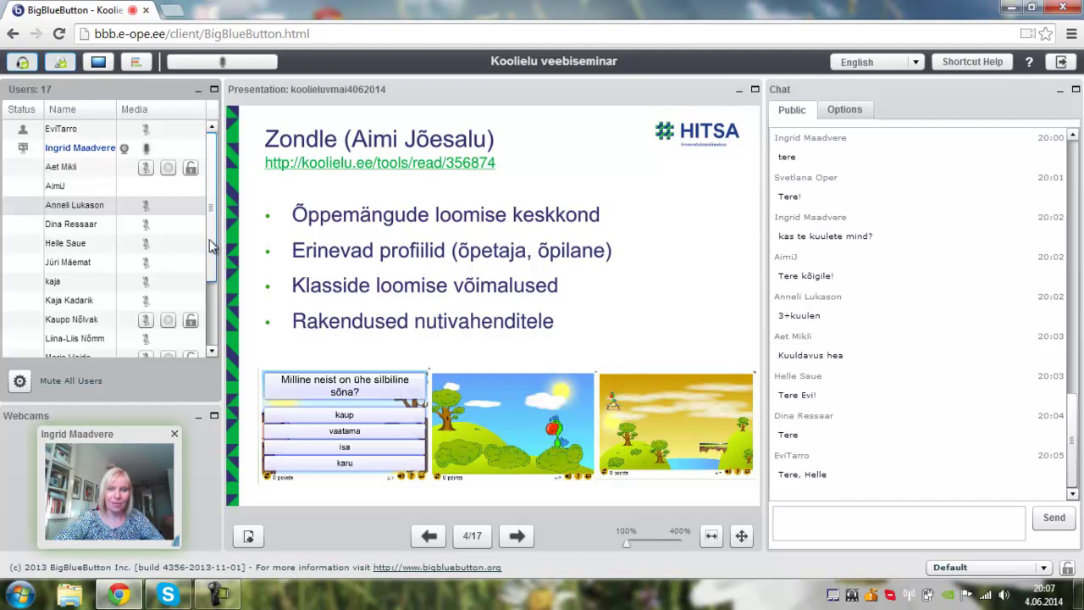
{"action": "mouse_move", "coordinate": [363, 430]}
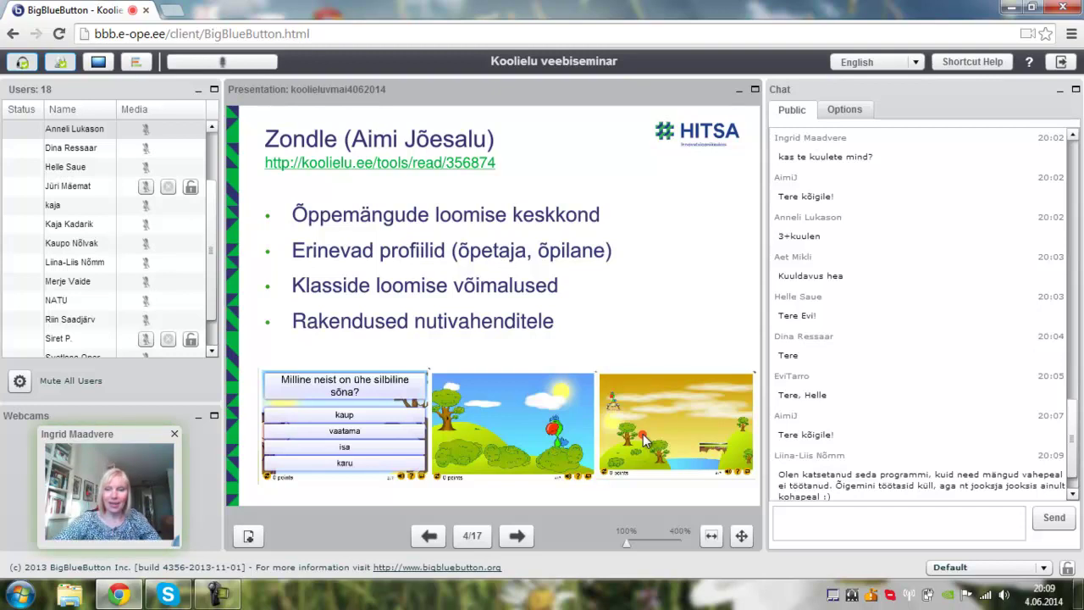
{"action": "left_click_drag", "start_coordinate": [1073, 450], "coordinate": [1073, 480]}
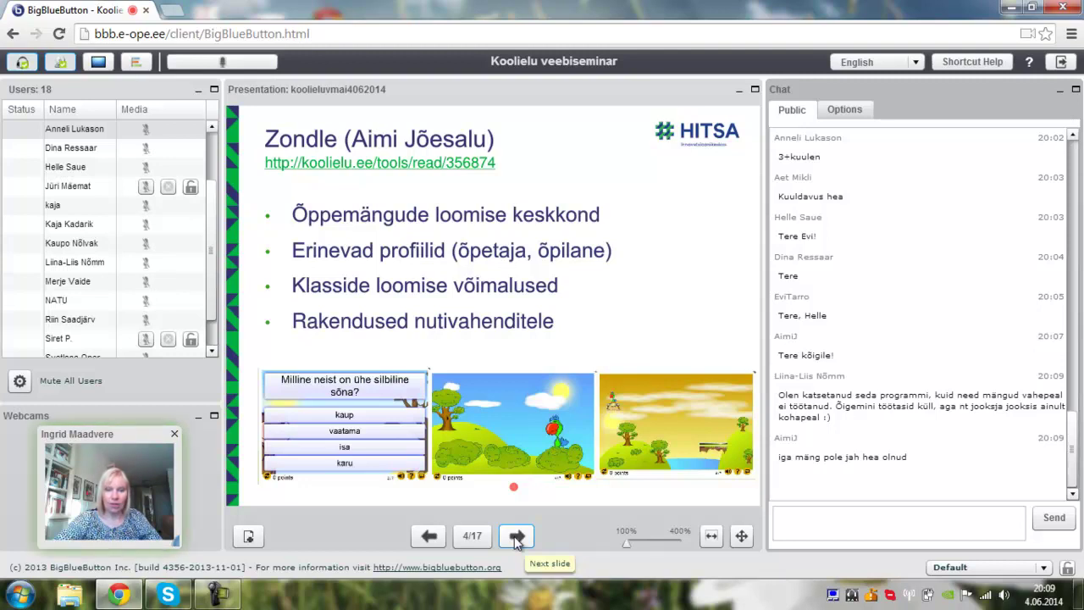
- Advance to slide 5/17, 'Proovime', with the Zondle link and class code
{"action": "left_click", "coordinate": [514, 536]}
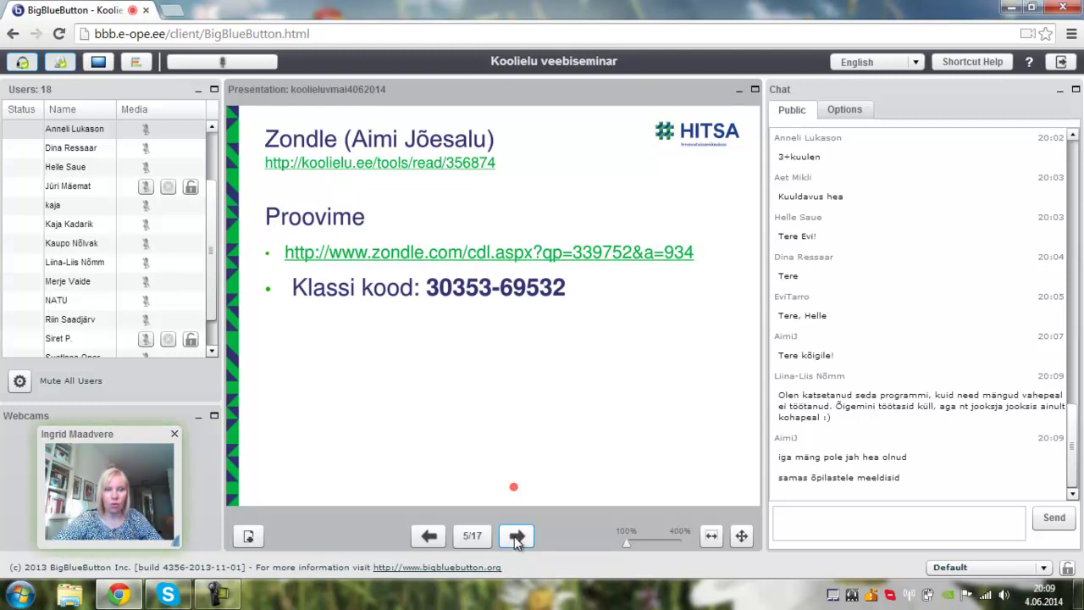
{"action": "mouse_move", "coordinate": [510, 499]}
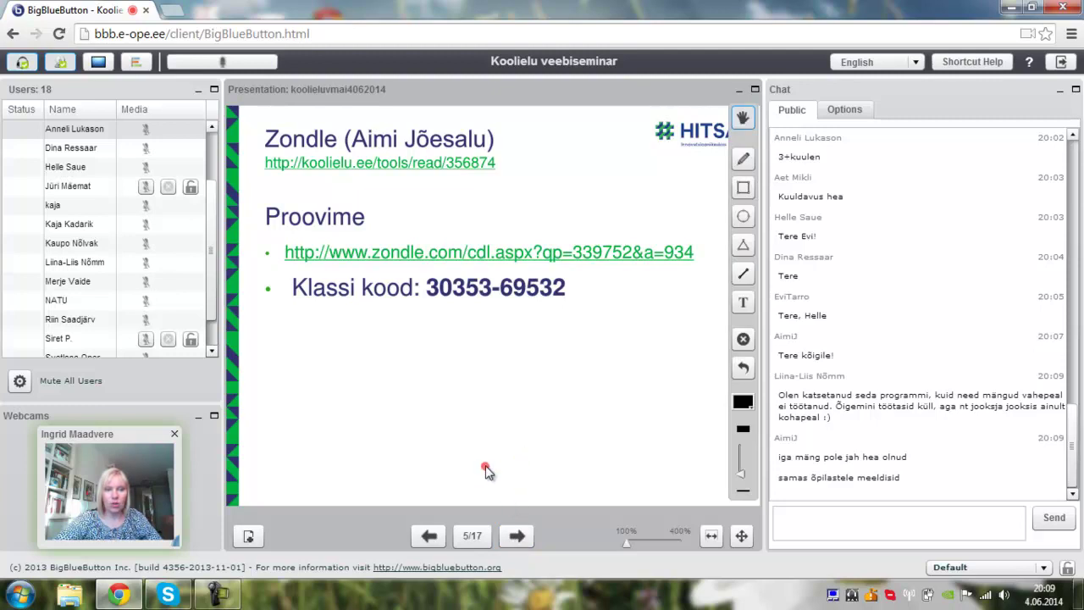
- Open the slide's zondle.com link in a new tab, select its address, and return to the webinar
{"action": "left_click", "coordinate": [527, 254]}
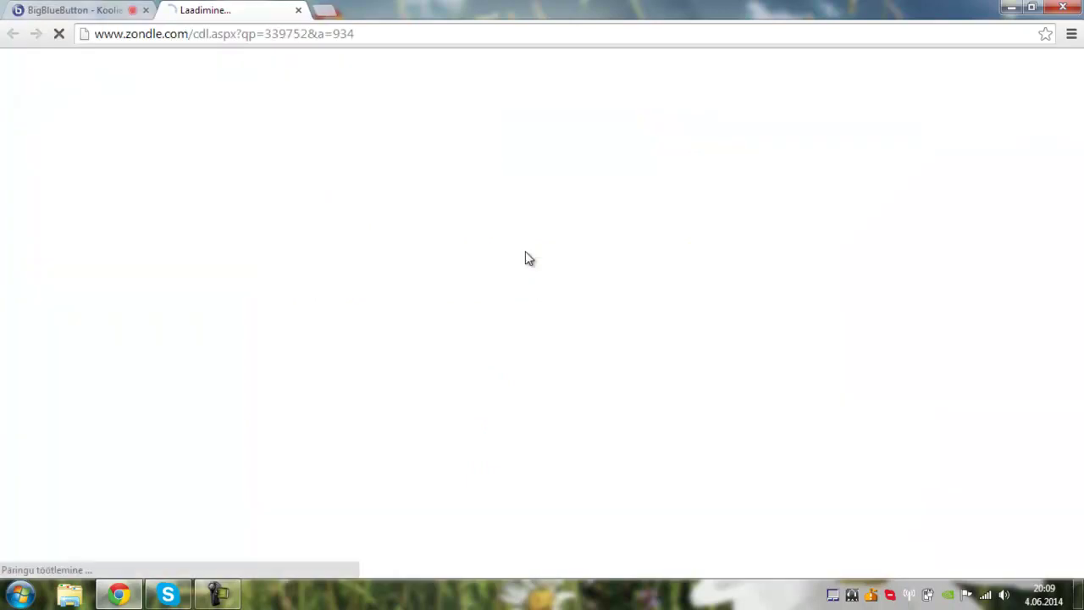
{"action": "left_click", "coordinate": [243, 35]}
{"action": "key", "text": "ctrl+c"}
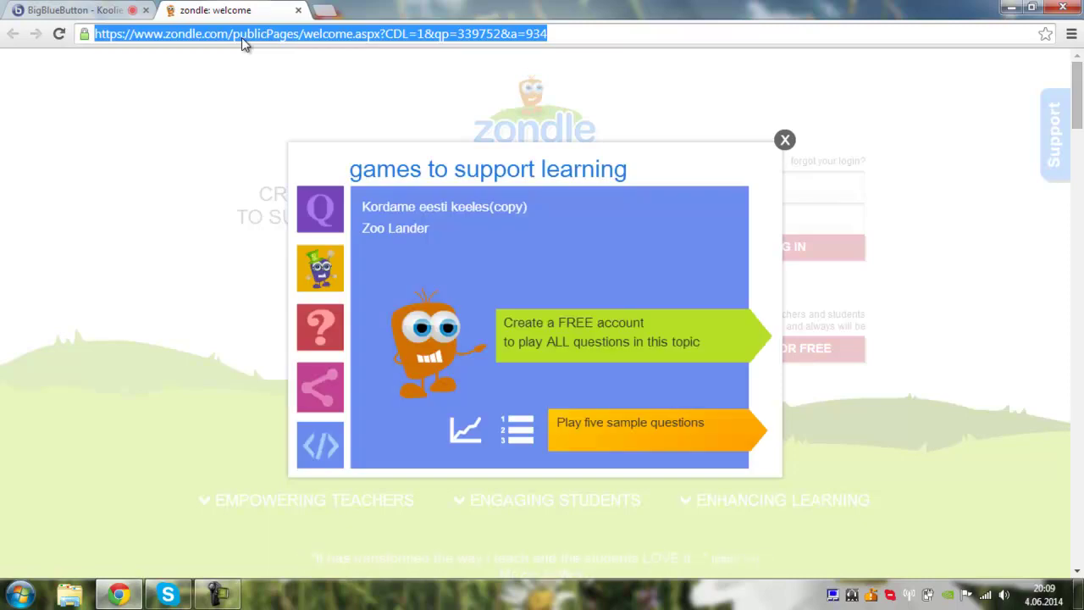
{"action": "left_click", "coordinate": [83, 15]}
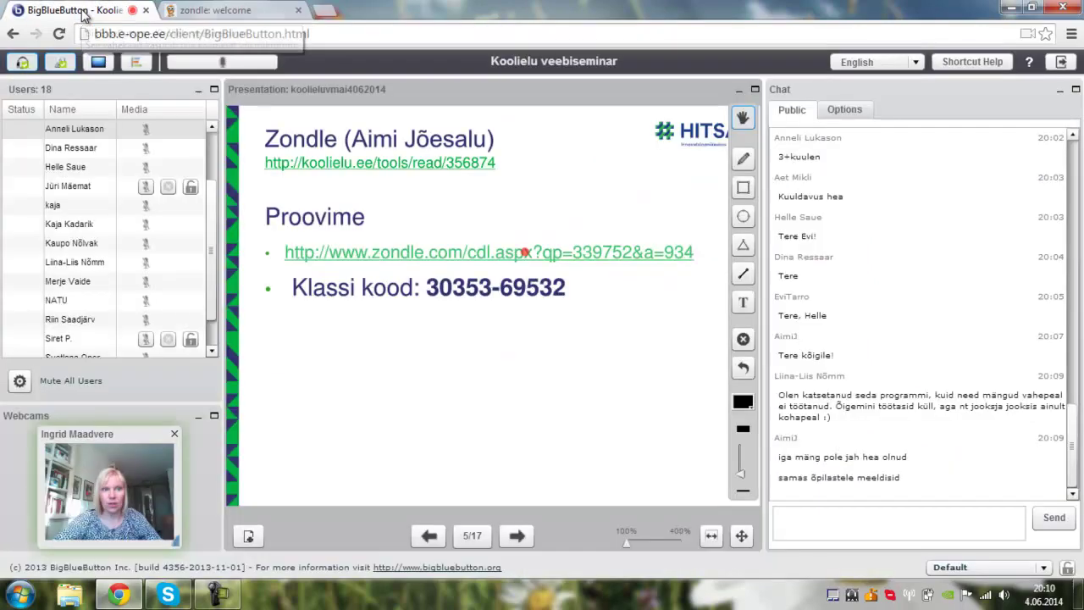
{"action": "left_click", "coordinate": [800, 524]}
{"action": "key", "text": "ctrl+v"}
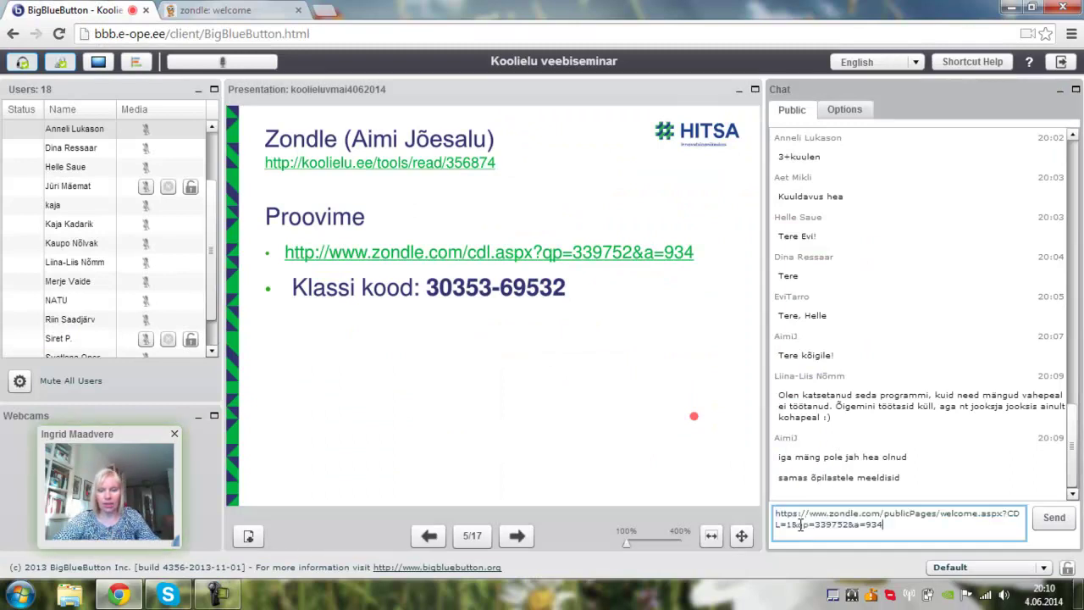
{"action": "key", "text": "Return"}
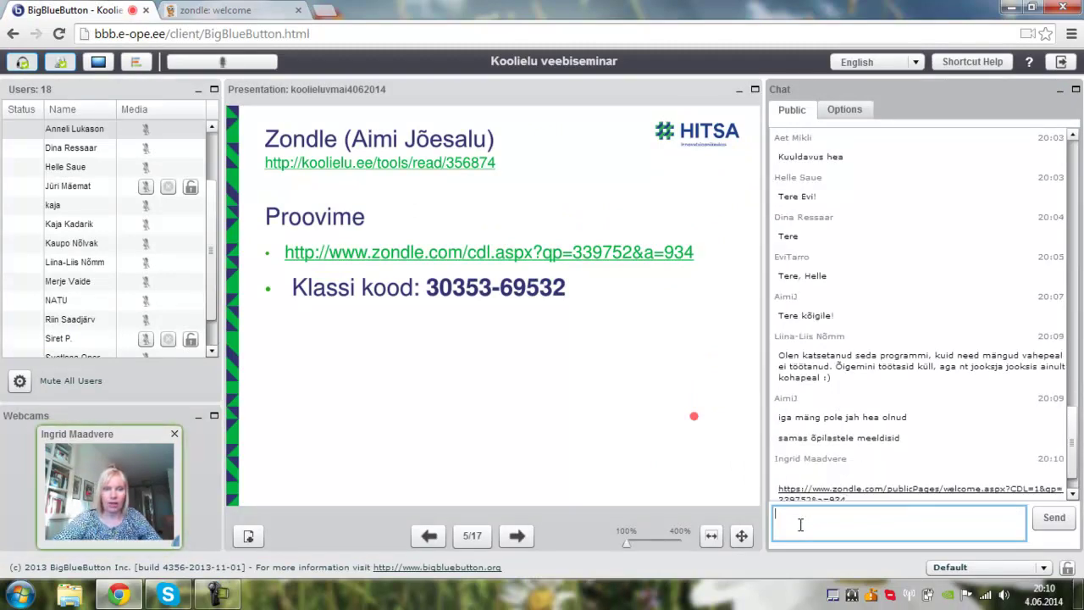
{"action": "mouse_move", "coordinate": [547, 480]}
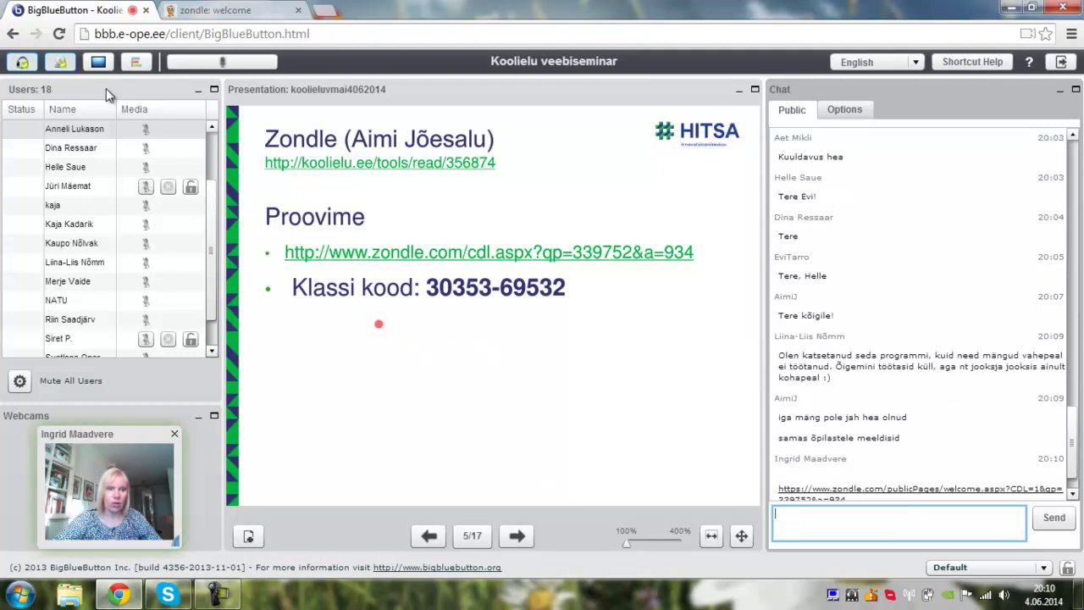
- Share the full screen, letting the Java desktop-sharing applet run this once
{"action": "left_click", "coordinate": [99, 64]}
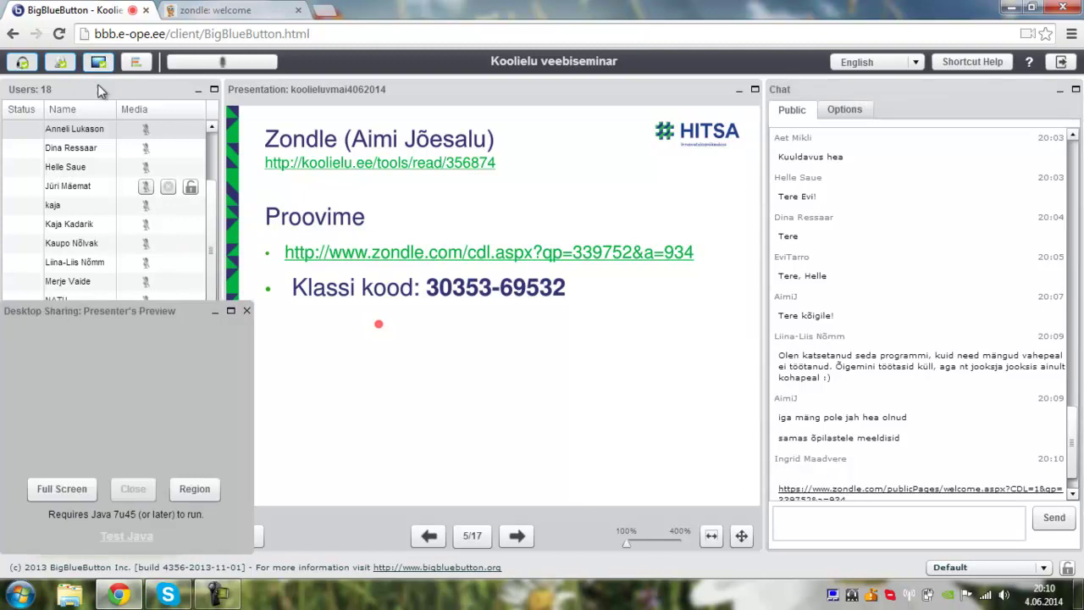
{"action": "left_click", "coordinate": [56, 491]}
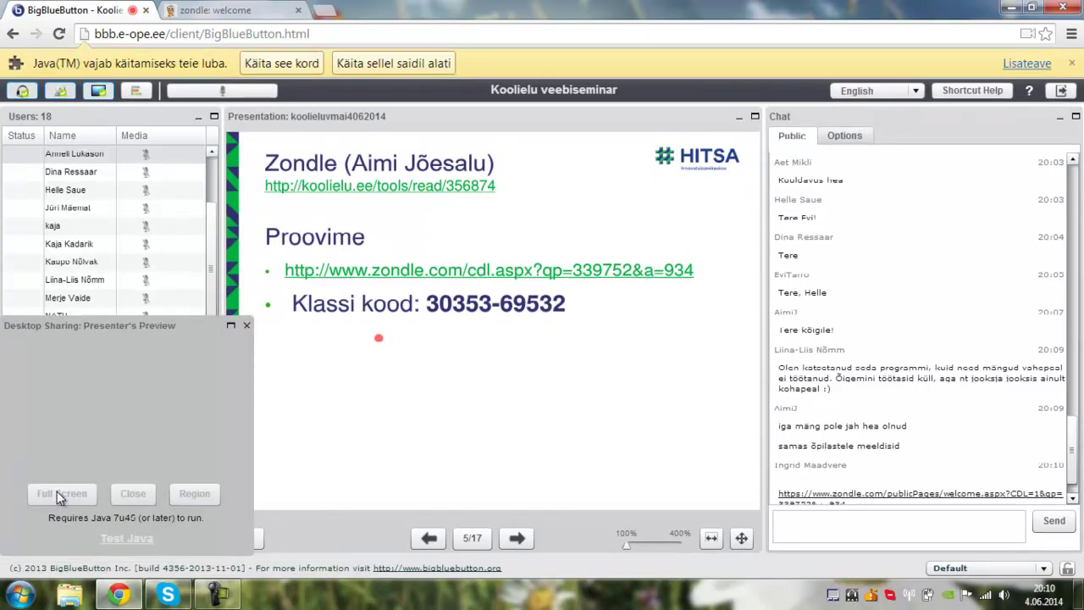
{"action": "left_click", "coordinate": [282, 64]}
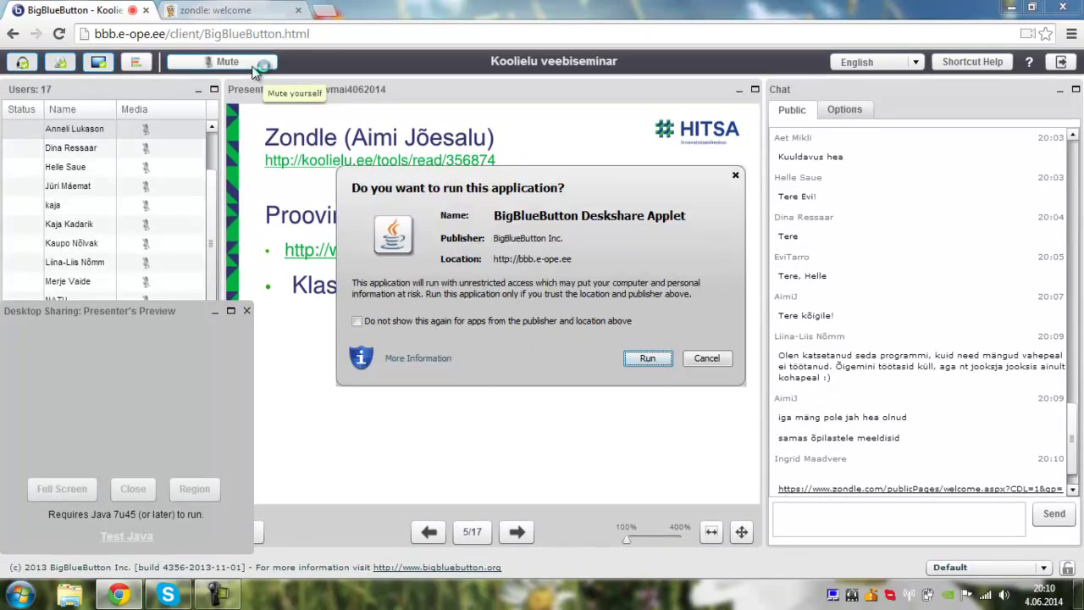
{"action": "left_click", "coordinate": [647, 358]}
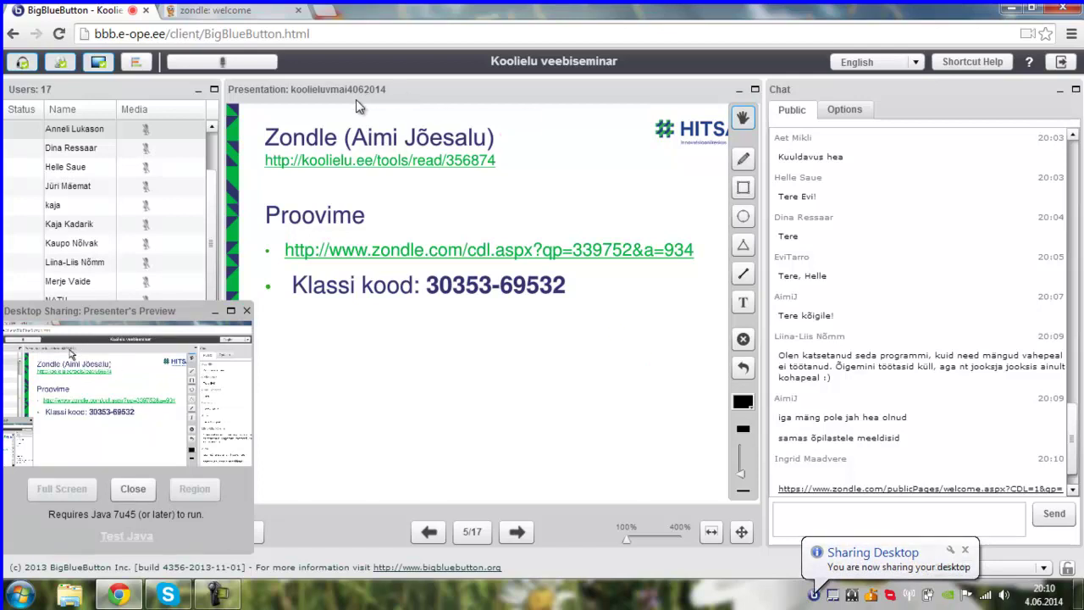
{"action": "left_click", "coordinate": [387, 162]}
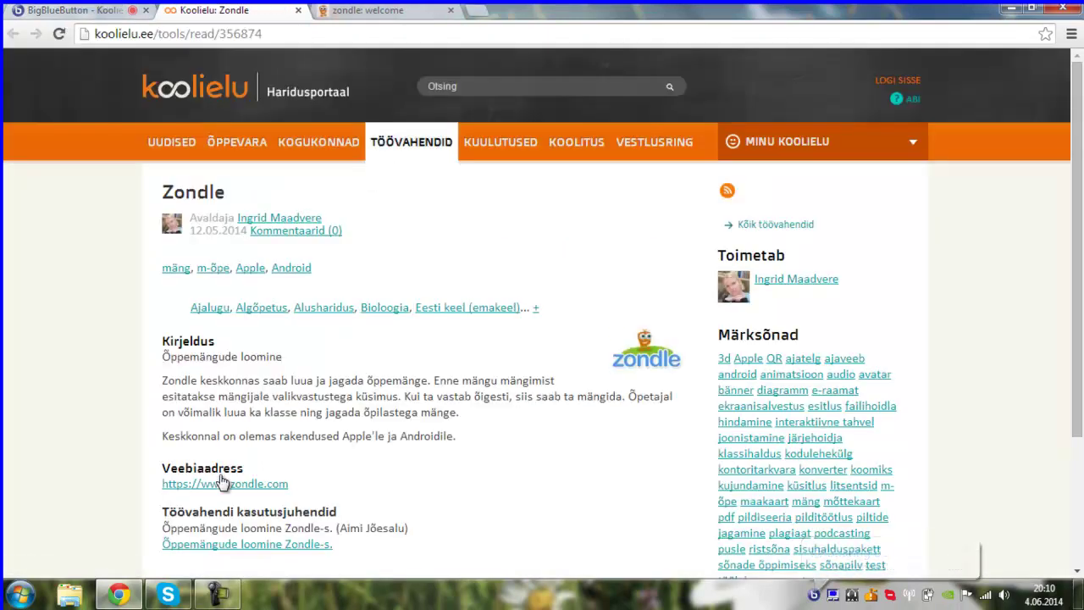
{"action": "left_click", "coordinate": [223, 485]}
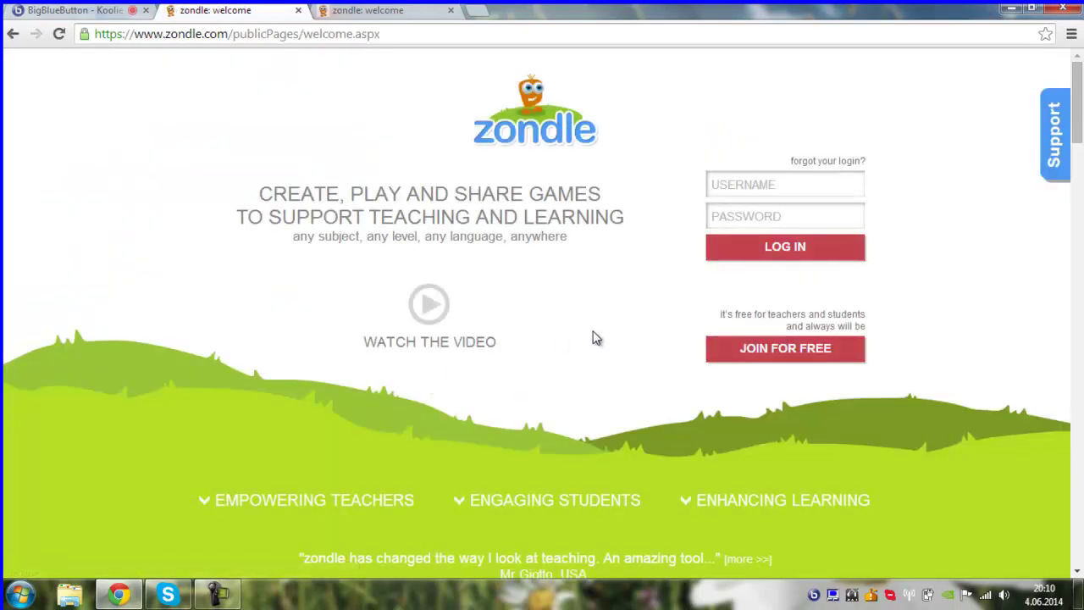
- Bring up Zondle's 'join for FREE' student form, then switch back to the BigBlueButton tab
{"action": "left_click", "coordinate": [776, 363]}
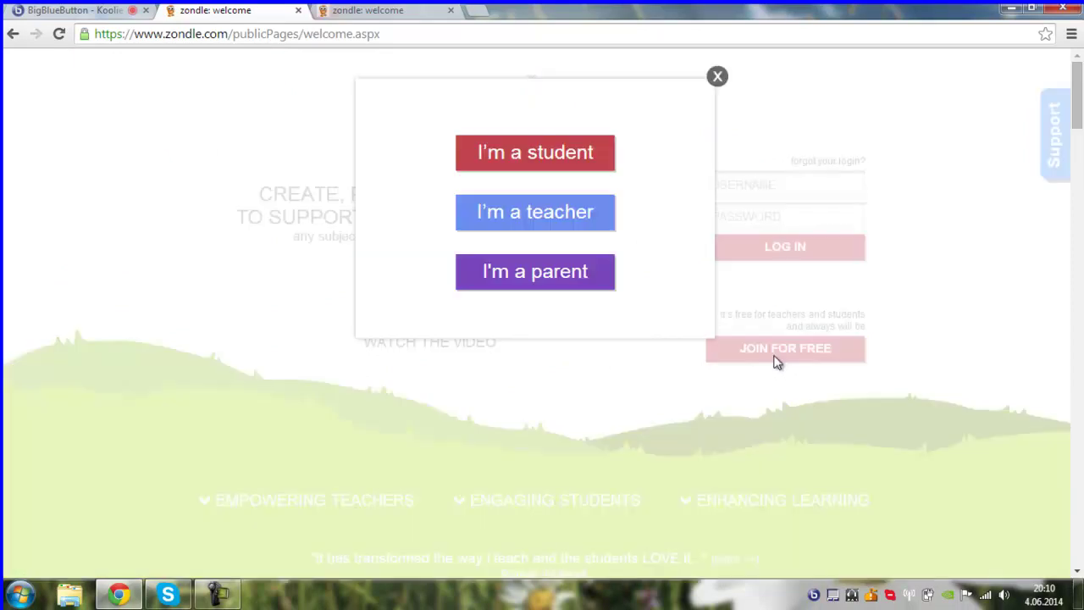
{"action": "left_click", "coordinate": [557, 166]}
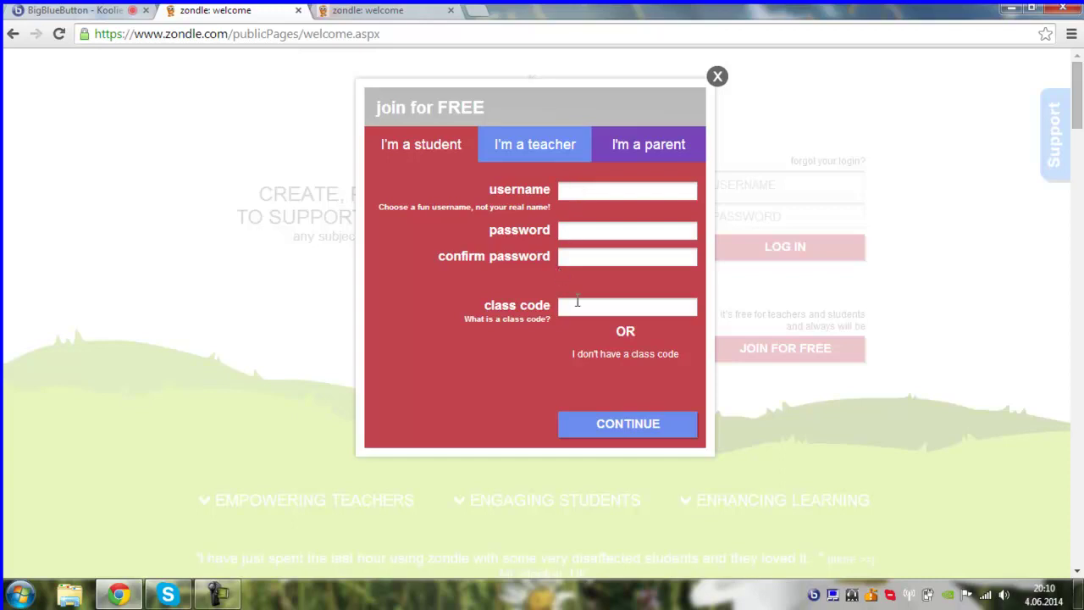
{"action": "left_click", "coordinate": [80, 10]}
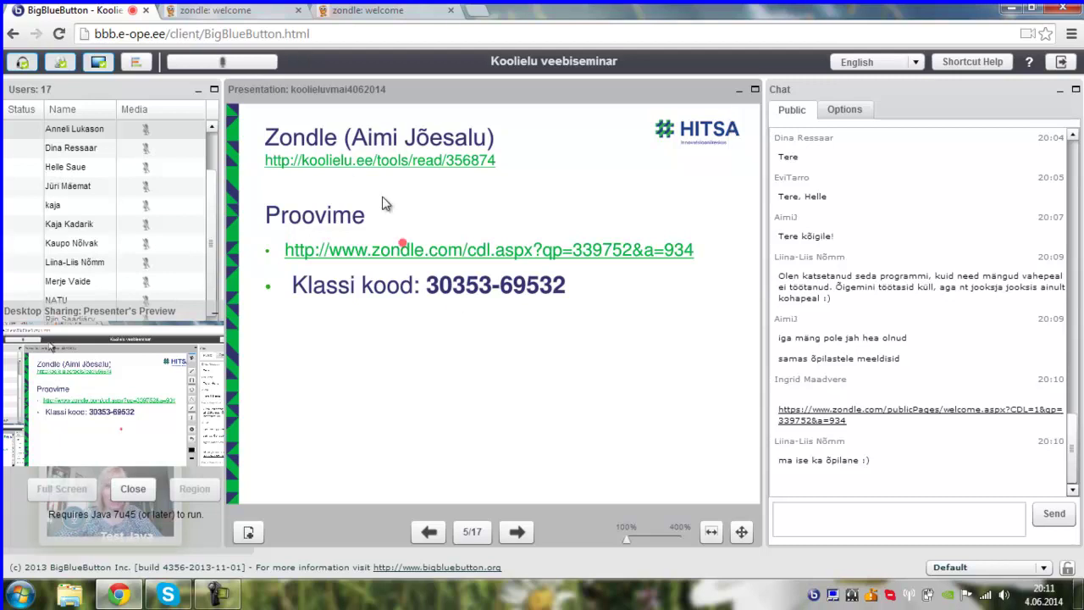
- Start the five sample questions on the shared Zondle game tab
{"action": "left_click", "coordinate": [224, 11]}
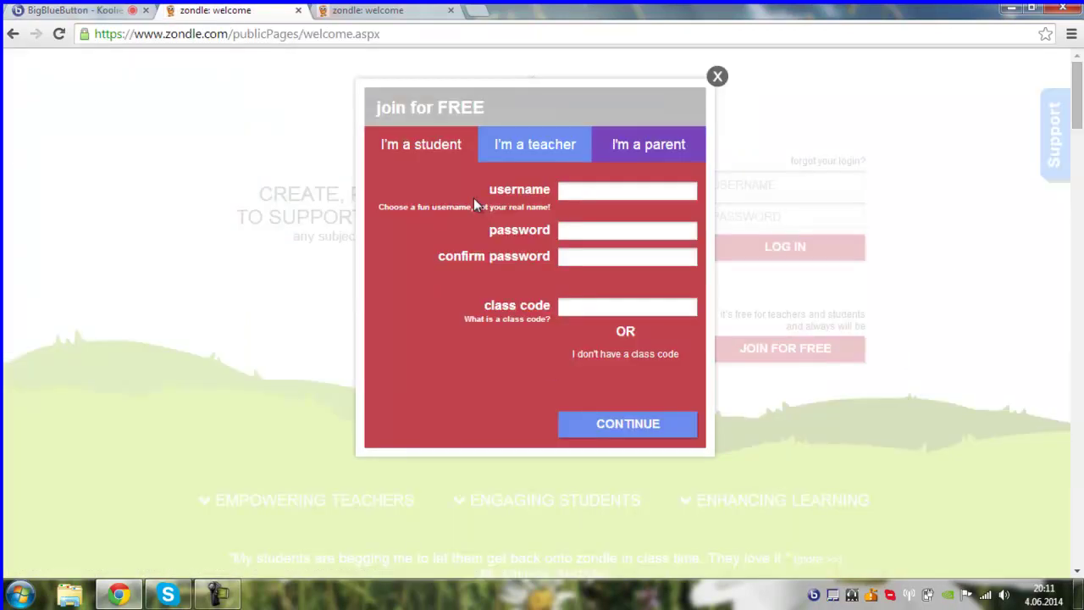
{"action": "left_click", "coordinate": [383, 11]}
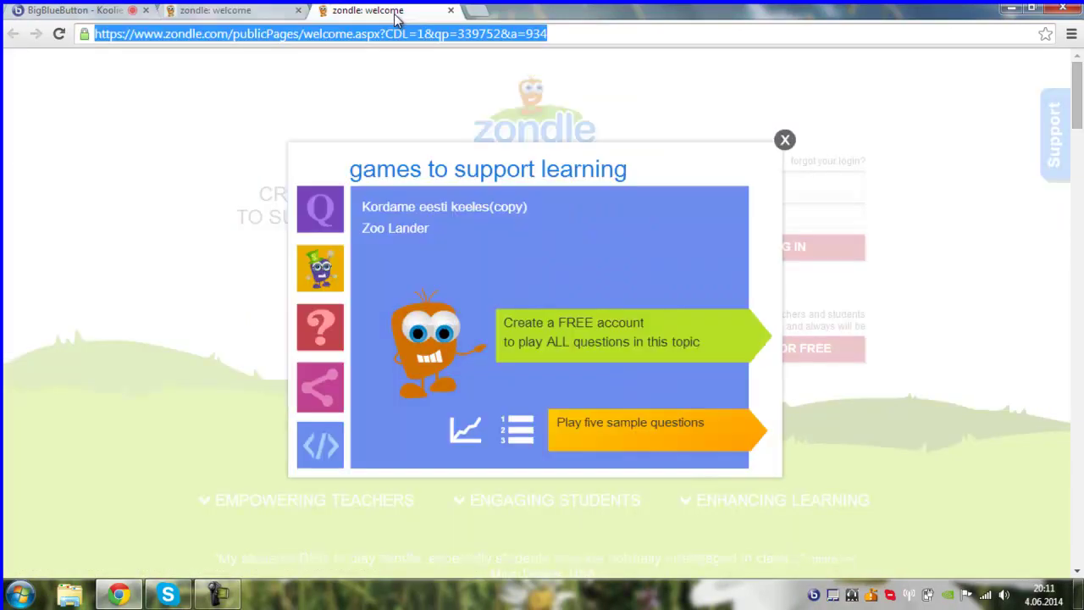
{"action": "left_click", "coordinate": [599, 437]}
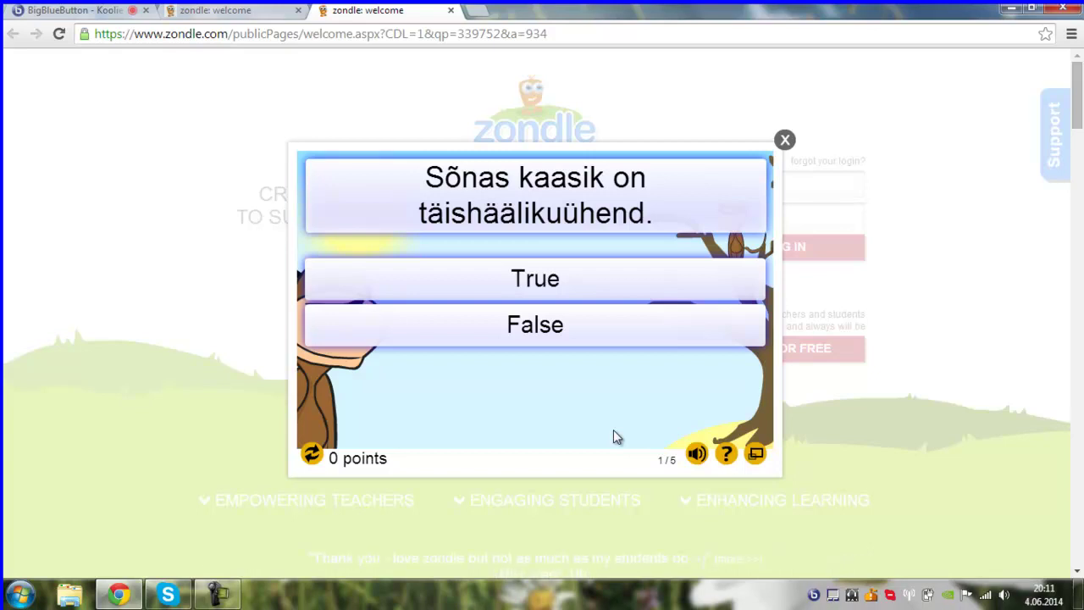
- Answer False, reveal what hides behind the left bush, answer 9, then return to BigBlueButton
{"action": "left_click", "coordinate": [75, 13]}
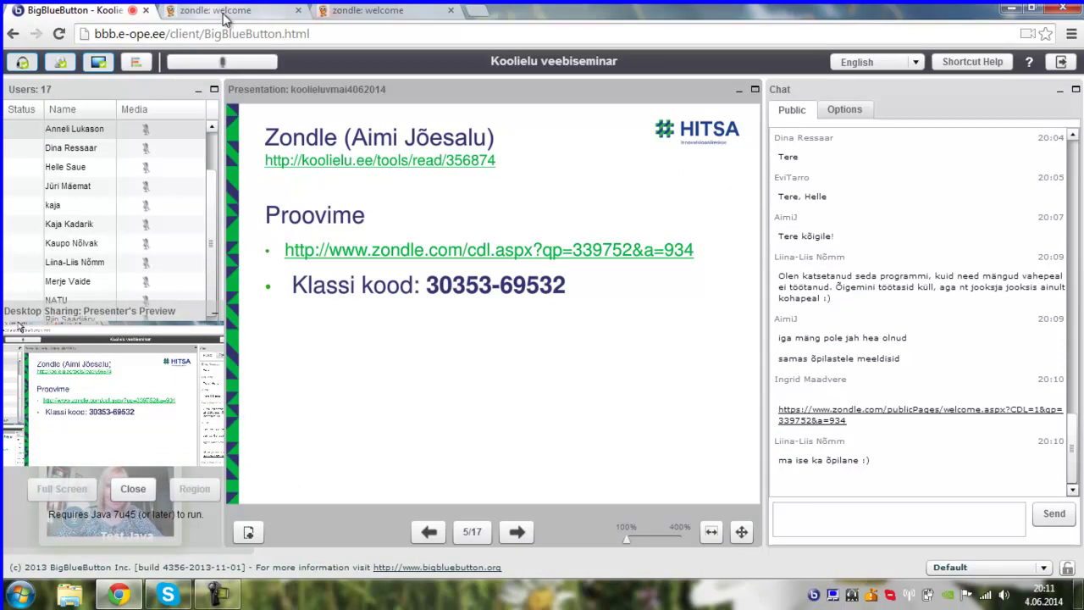
{"action": "left_click", "coordinate": [368, 11]}
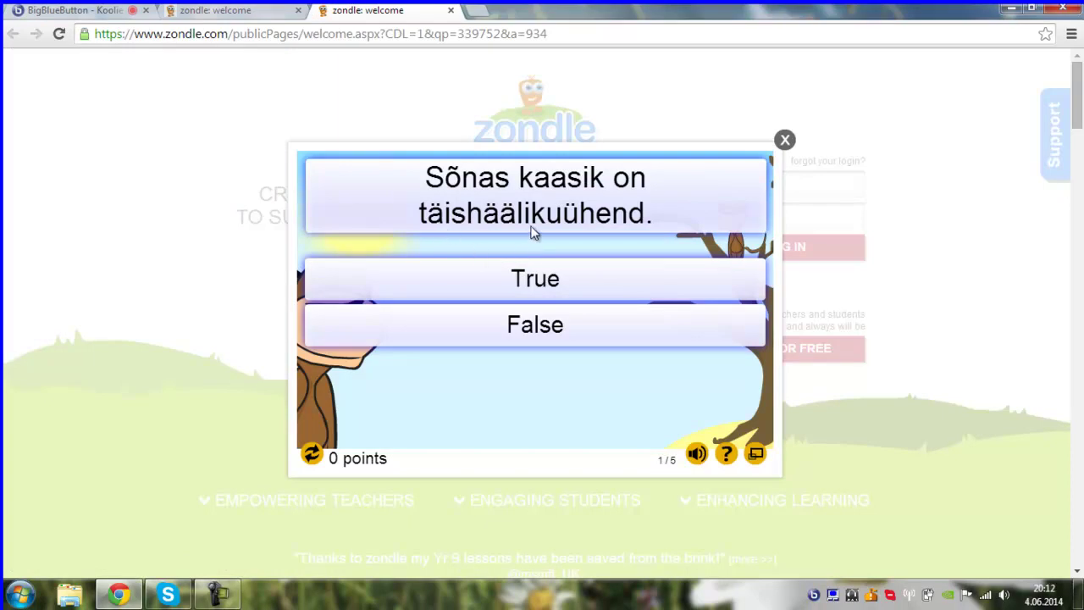
{"action": "left_click", "coordinate": [529, 331]}
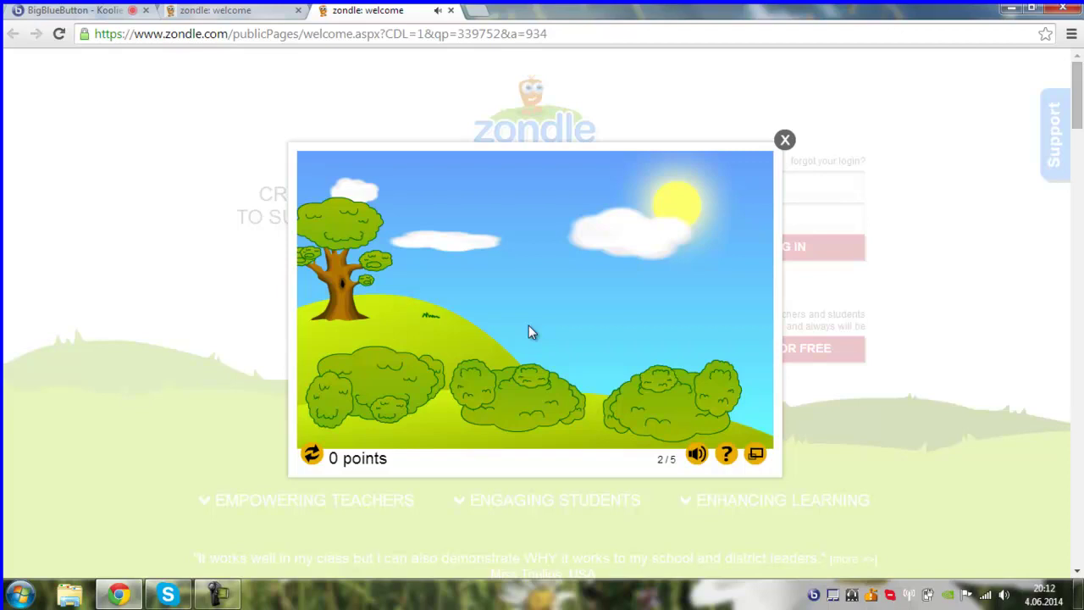
{"action": "left_click", "coordinate": [377, 400]}
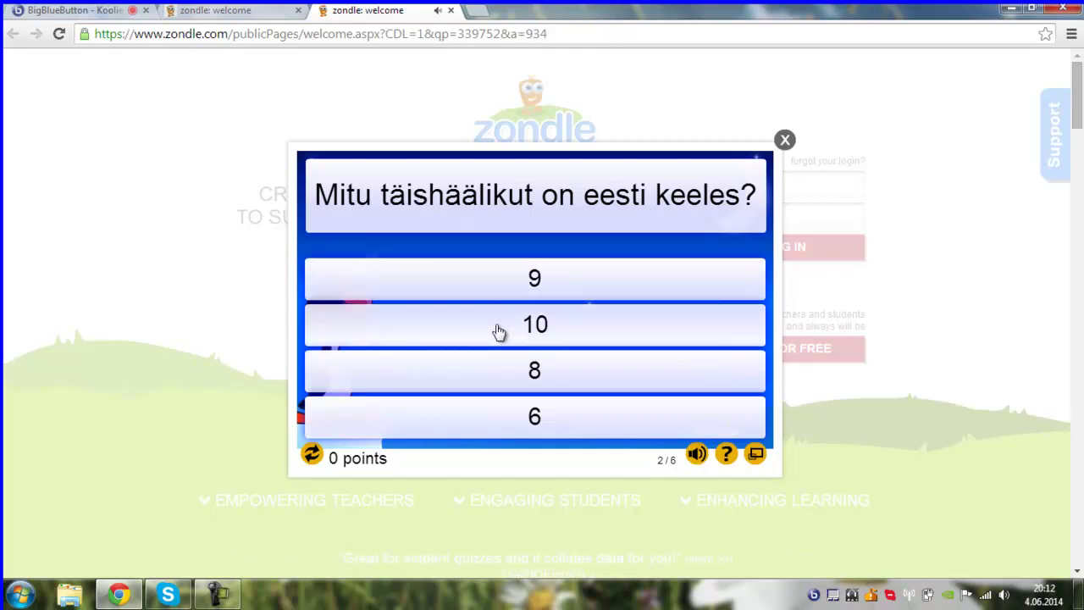
{"action": "left_click", "coordinate": [525, 292]}
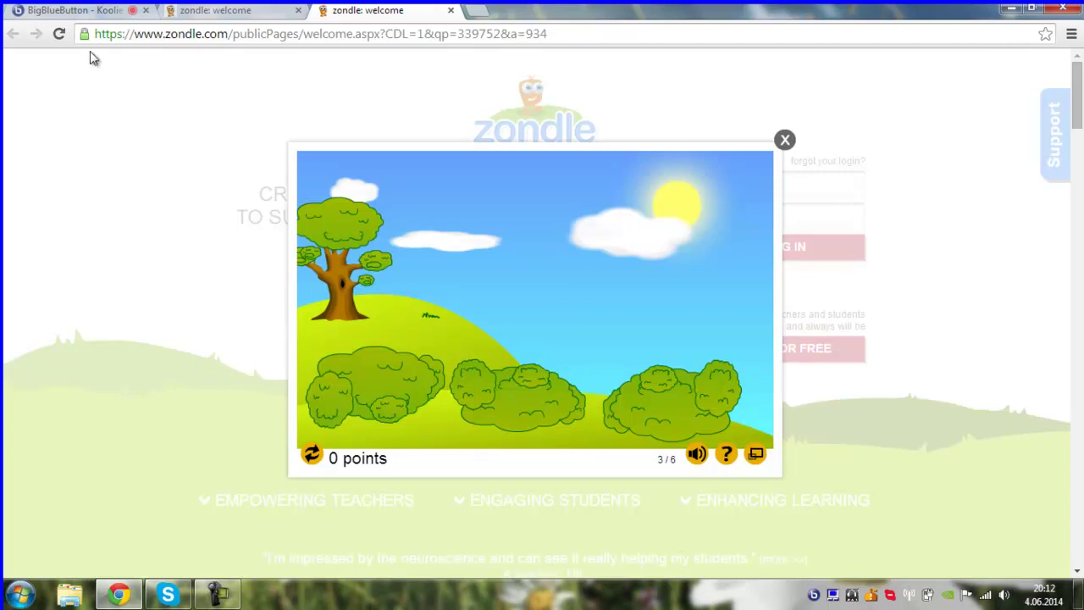
{"action": "left_click", "coordinate": [75, 10]}
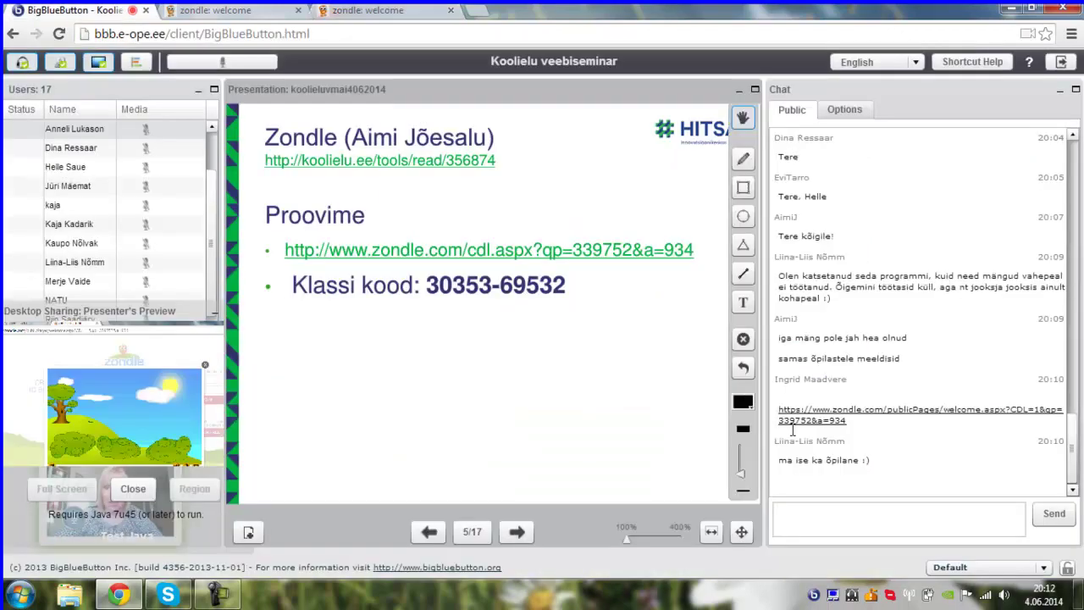
- Read the participants' new public chat replies, then go to the Zondle sign-up page
{"action": "left_click", "coordinate": [823, 520]}
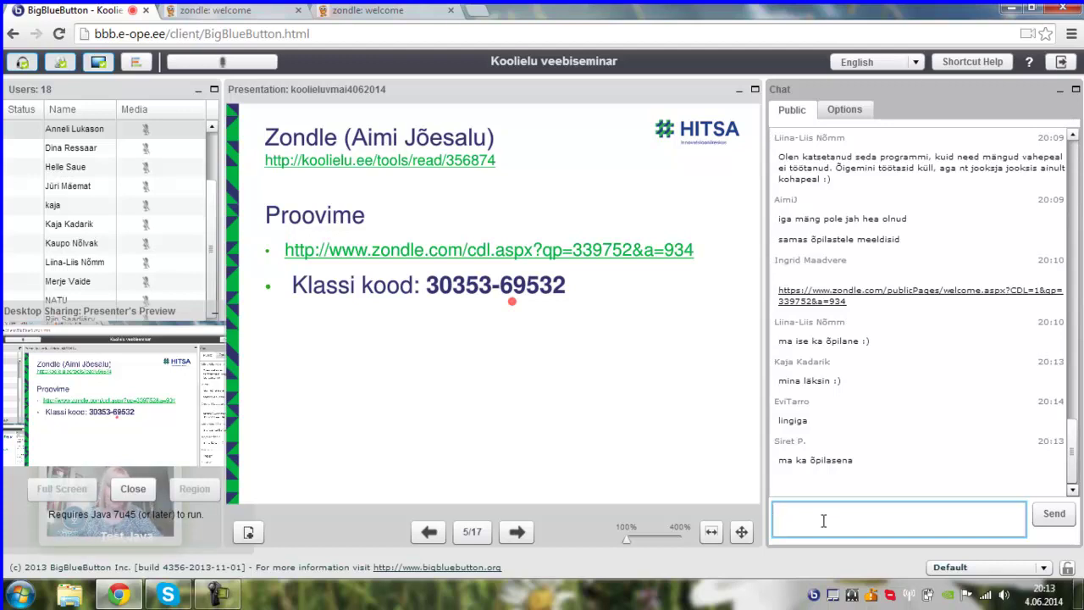
{"action": "left_click", "coordinate": [252, 15]}
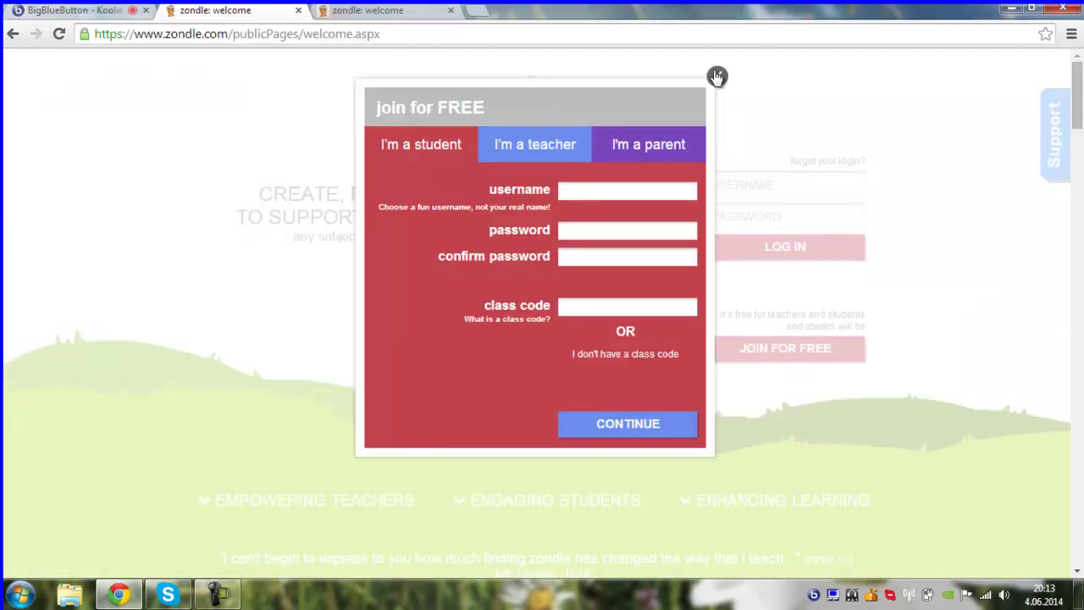
- Close the join-for-free form and log in with the teacher's username and password
{"action": "left_click", "coordinate": [716, 77]}
{"action": "left_click", "coordinate": [730, 184]}
{"action": "key", "text": "Tab"}
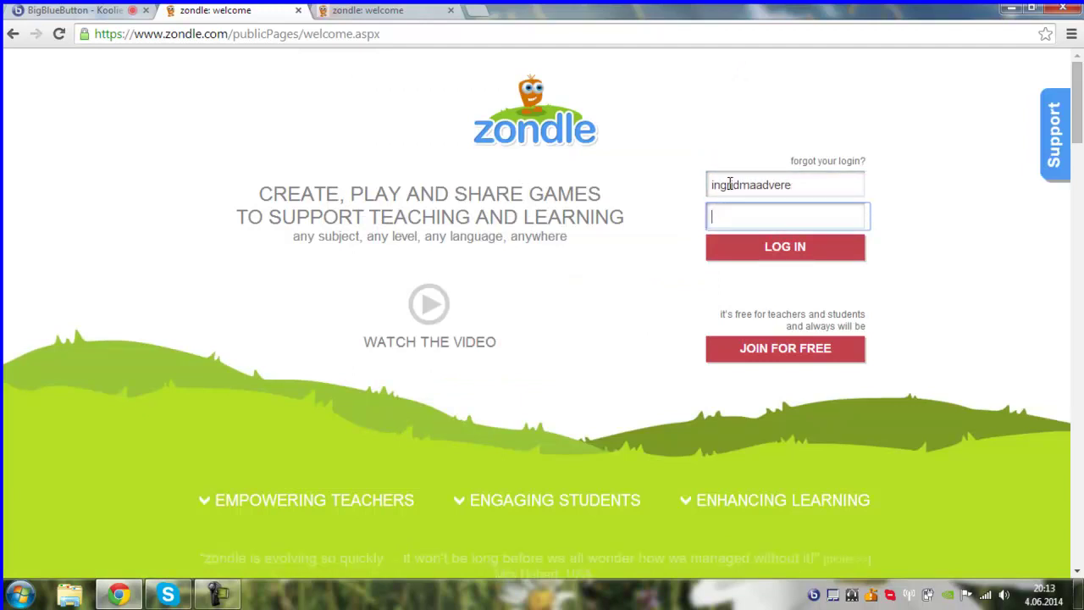
{"action": "type", "text": "********"}
{"action": "key", "text": "Return"}
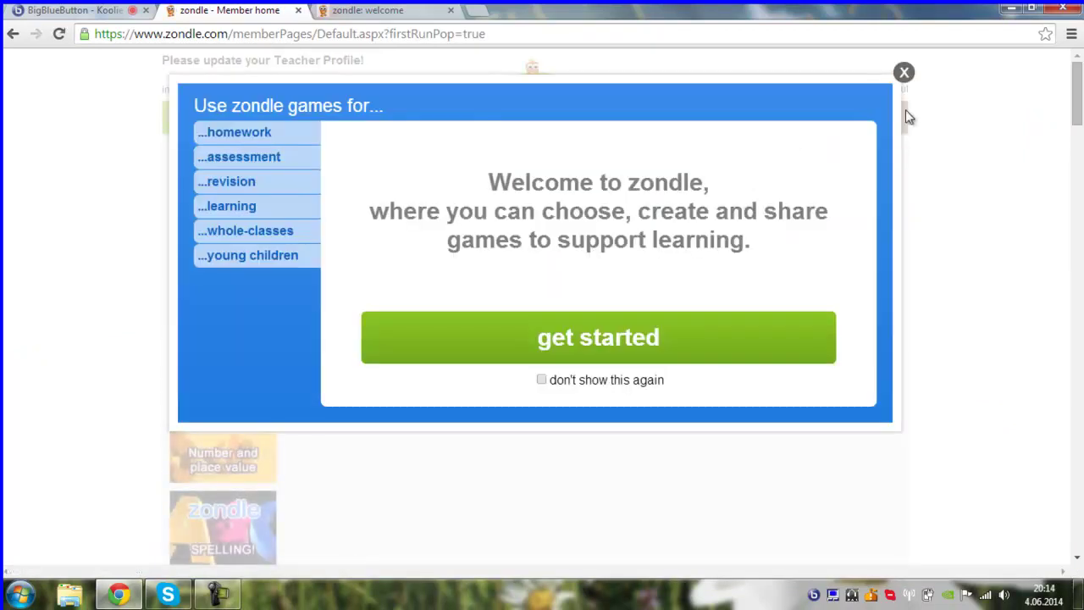
- Dismiss the welcome popup and search topics for 'eesti keel'
{"action": "left_click", "coordinate": [905, 75]}
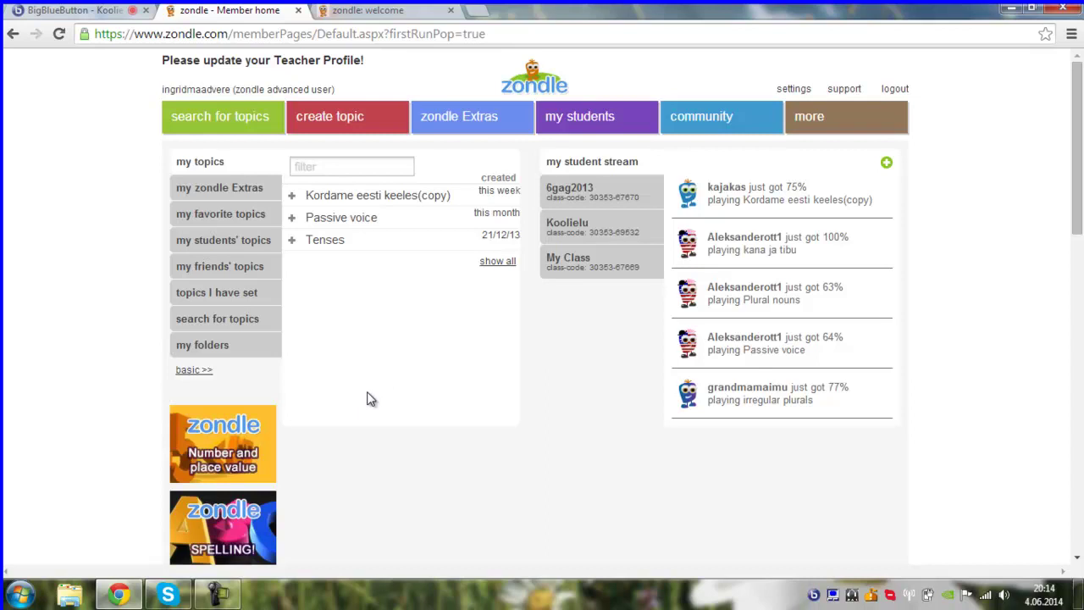
{"action": "left_click", "coordinate": [251, 123]}
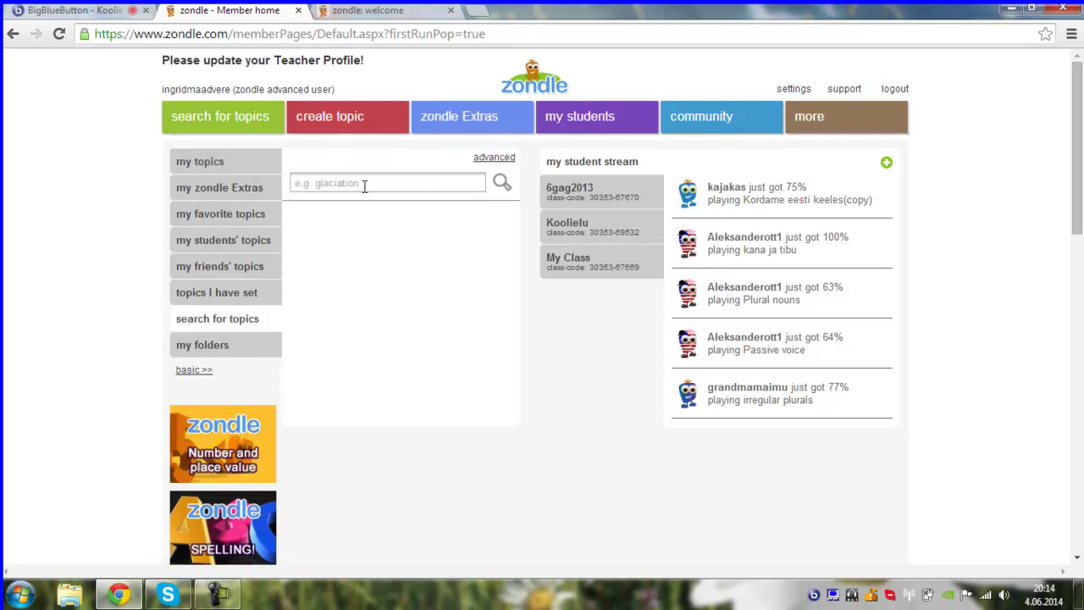
{"action": "left_click", "coordinate": [363, 184]}
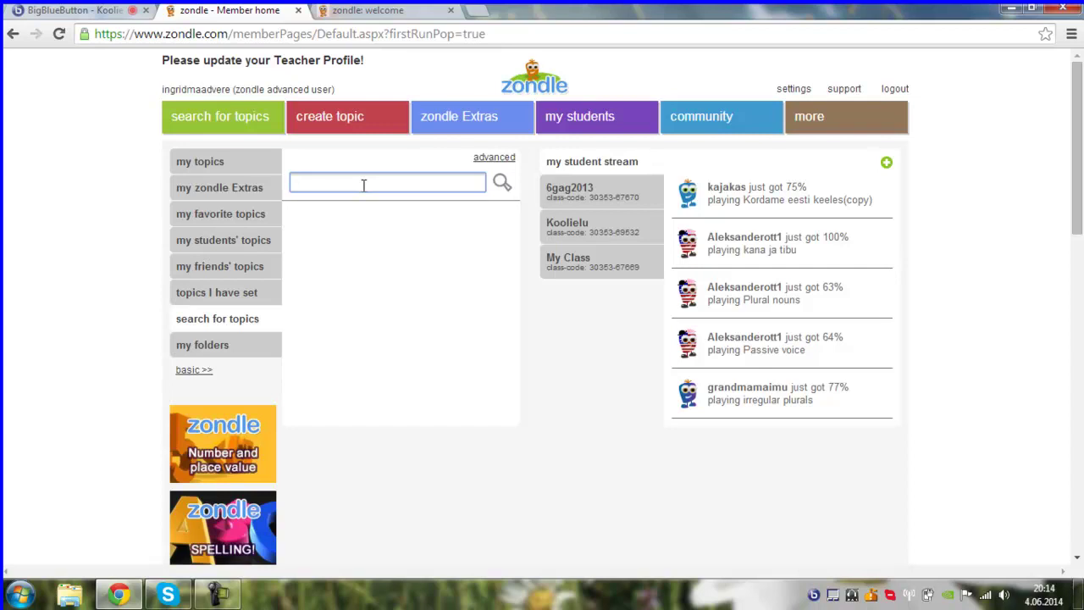
{"action": "type", "text": "eesti keel"}
{"action": "key", "text": "Return"}
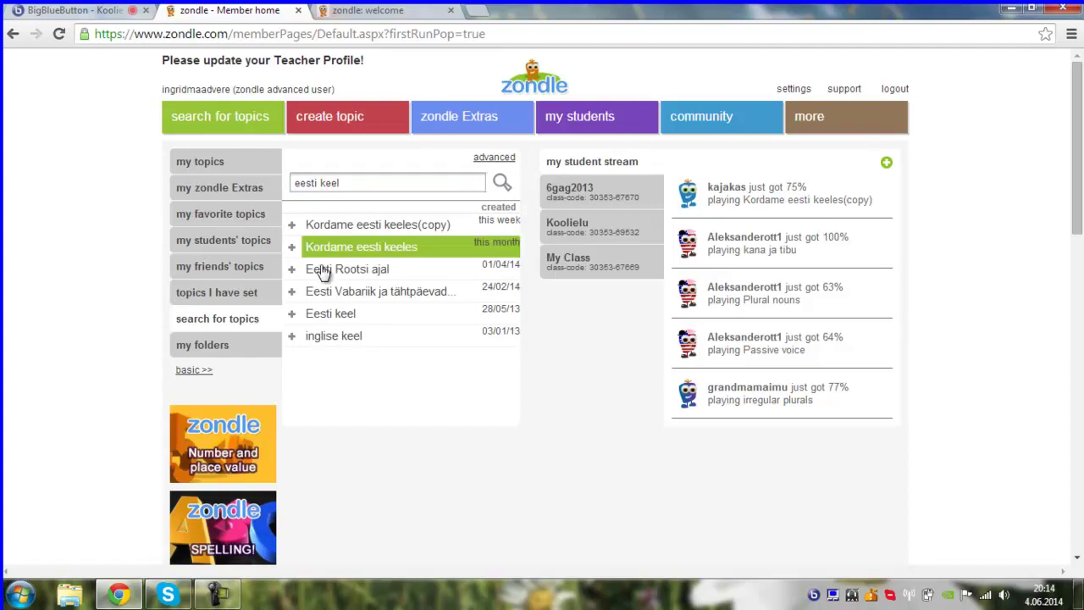
- Open 'Eesti Rootsi ajal' and scroll through its 14 question preview before closing it
{"action": "left_click", "coordinate": [291, 271]}
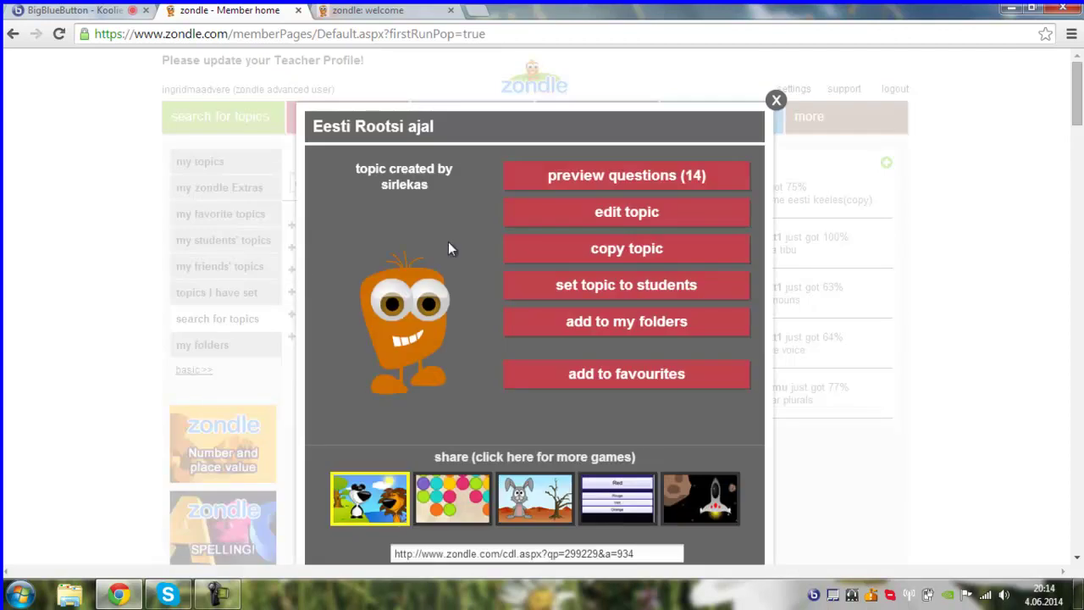
{"action": "left_click", "coordinate": [553, 176]}
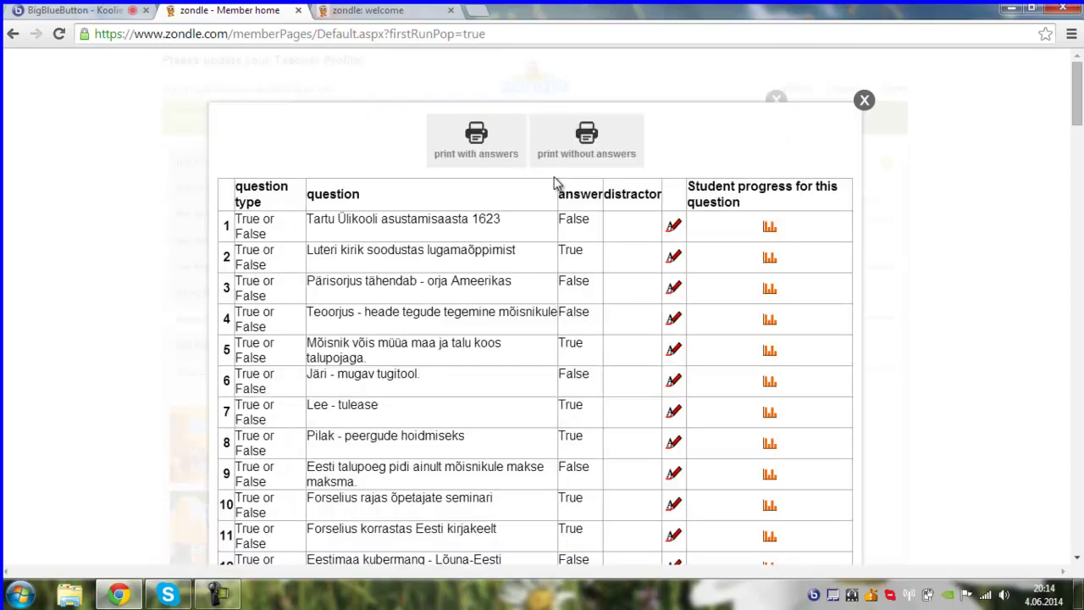
{"action": "mouse_move", "coordinate": [1078, 115]}
{"action": "left_mouse_down"}
{"action": "mouse_move", "coordinate": [1078, 152]}
{"action": "mouse_move", "coordinate": [1077, 106]}
{"action": "left_mouse_up"}
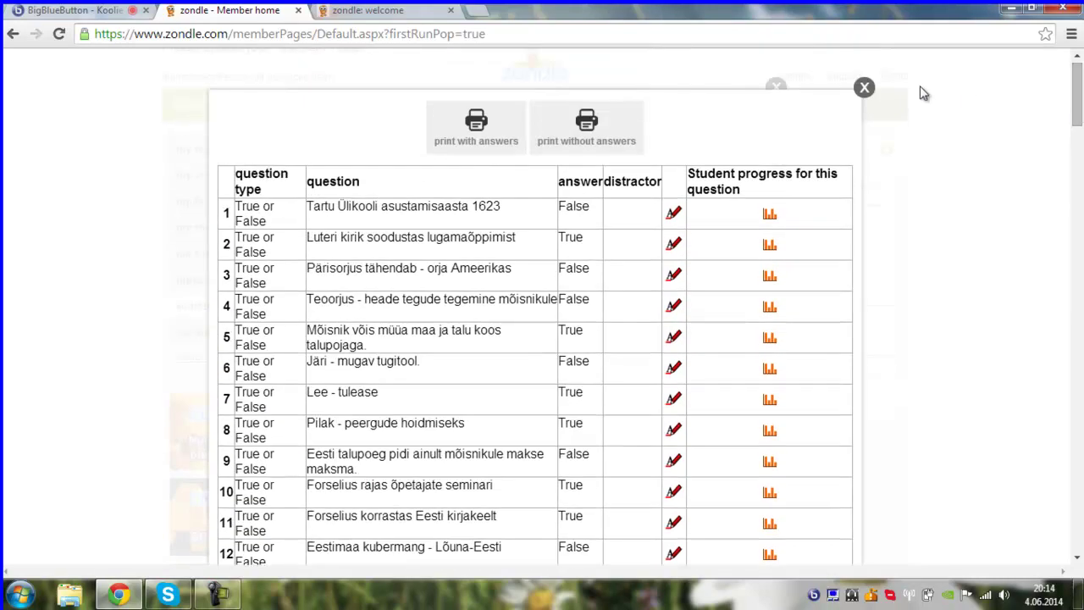
{"action": "left_click", "coordinate": [862, 89]}
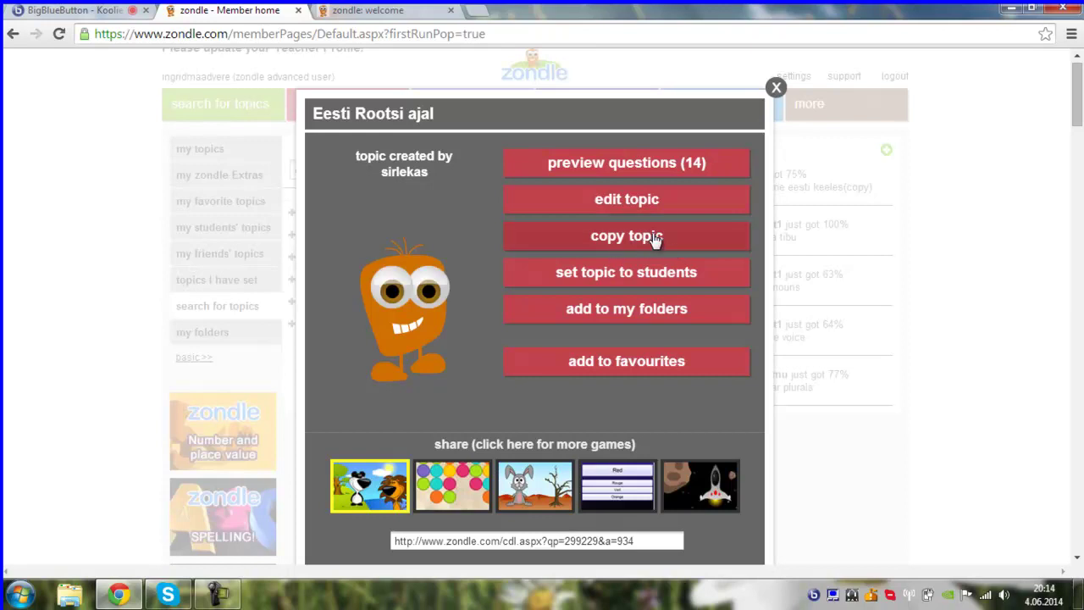
- Set 'Eesti Rootsi ajal' for the Koolielu class as a formative assessment
{"action": "left_click", "coordinate": [615, 278]}
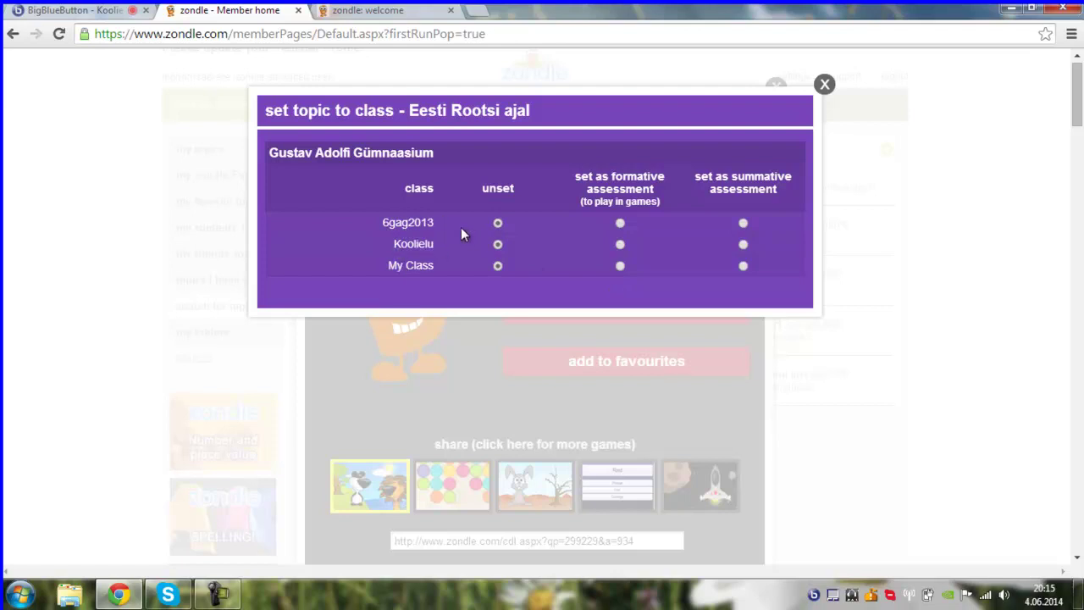
{"action": "left_click", "coordinate": [619, 246]}
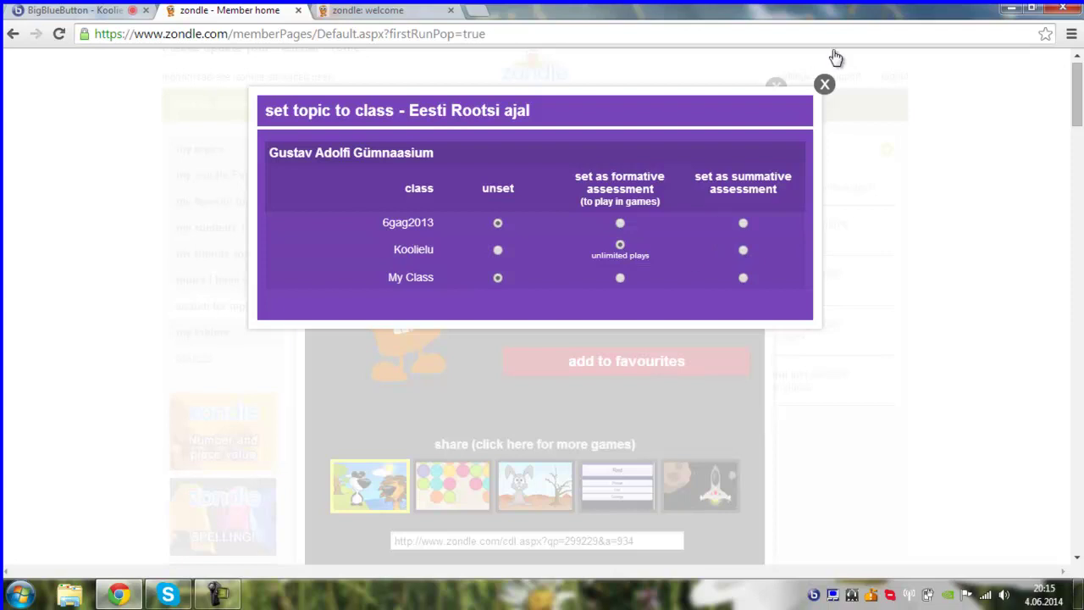
{"action": "left_click", "coordinate": [820, 86]}
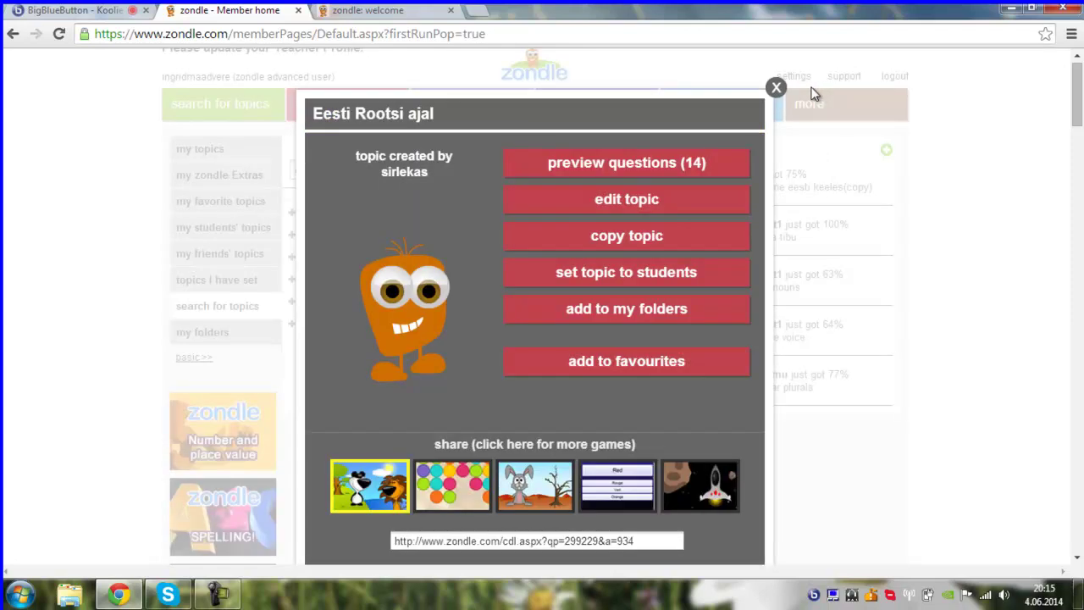
- Open the gradebook and show the Koolielu class's progress
{"action": "left_click", "coordinate": [776, 88]}
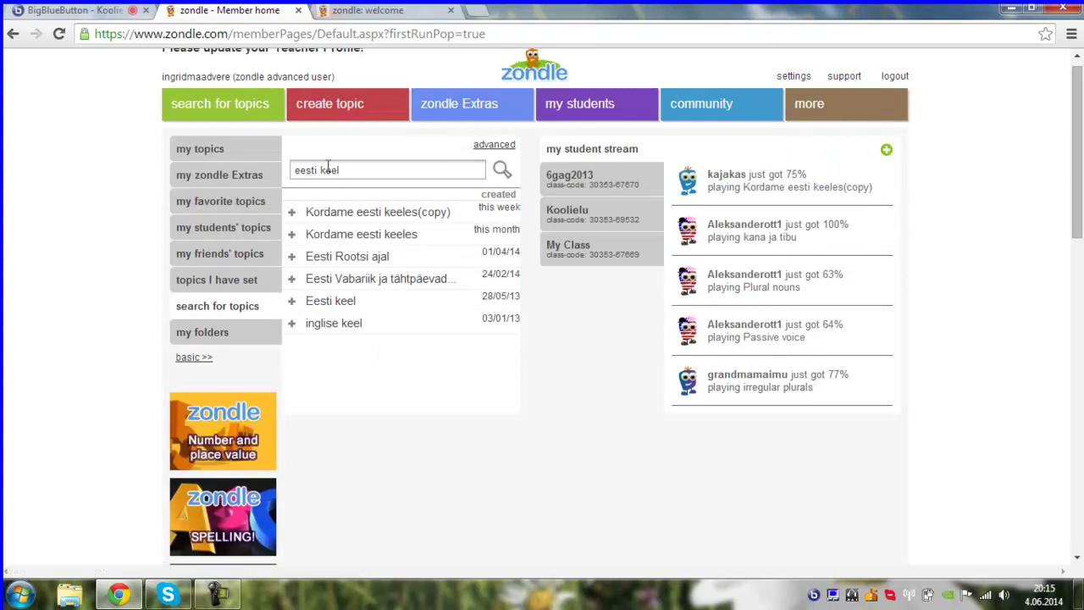
{"action": "mouse_move", "coordinate": [604, 100]}
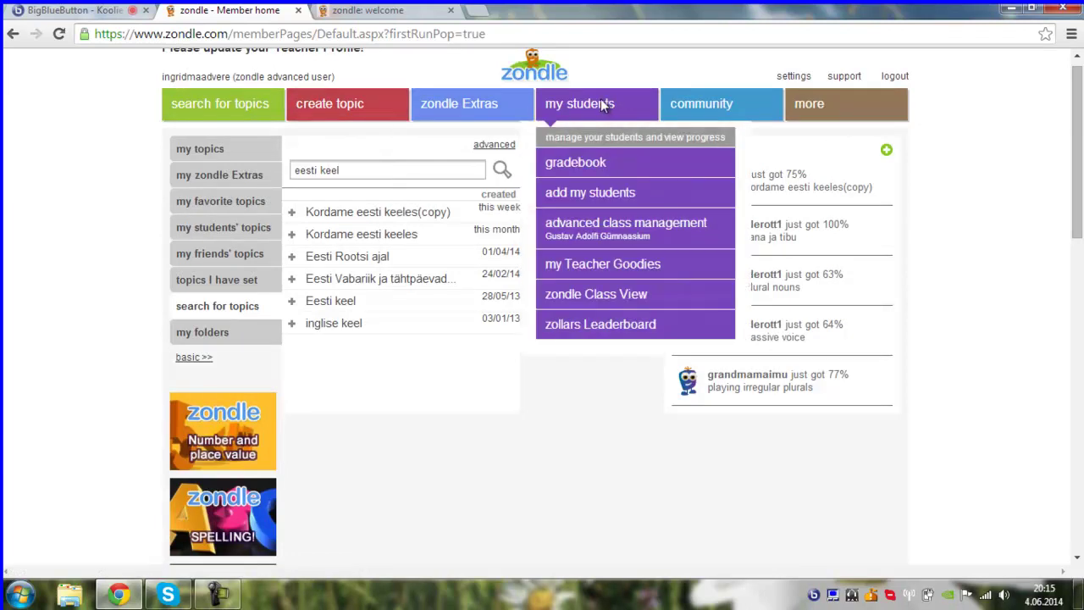
{"action": "left_click", "coordinate": [570, 167]}
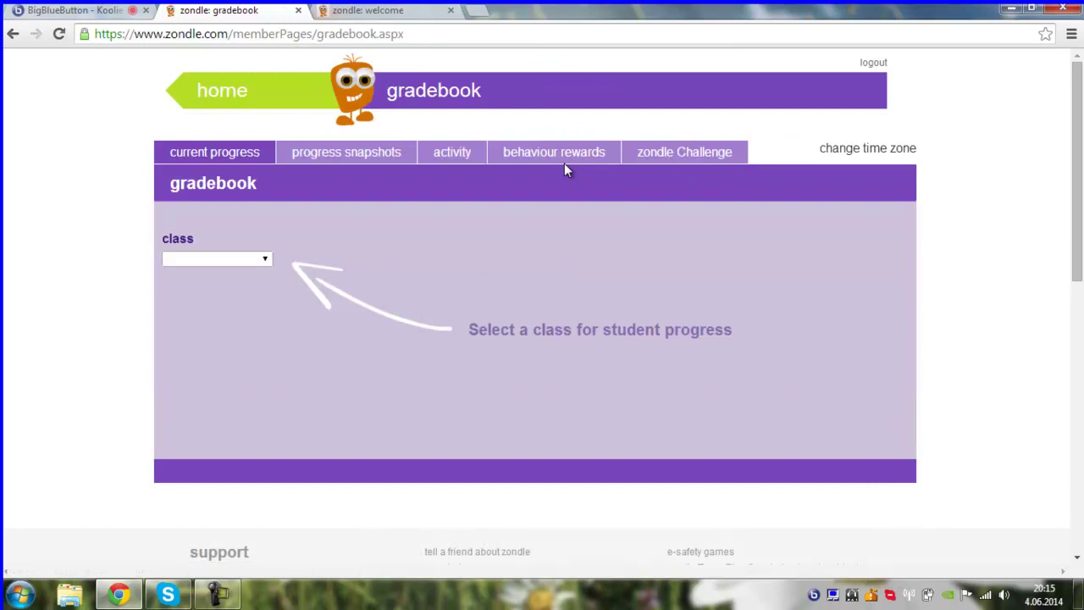
{"action": "left_click", "coordinate": [265, 261]}
{"action": "left_click", "coordinate": [236, 301]}
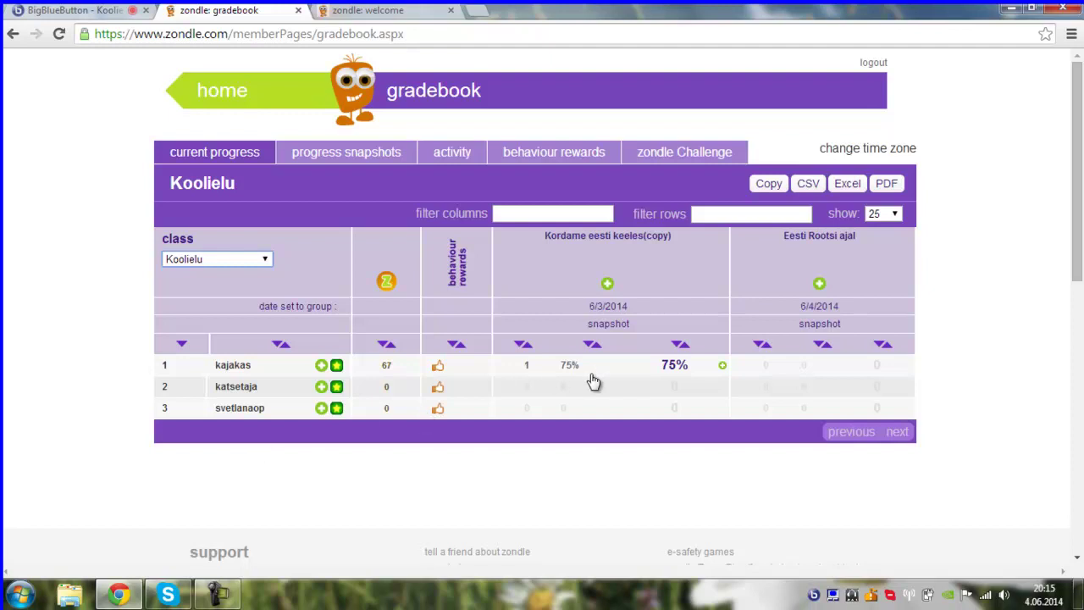
- Switch the gradebook to the 6gag2013 class, then go back to the home page
{"action": "mouse_move", "coordinate": [534, 392]}
{"action": "left_click", "coordinate": [264, 259]}
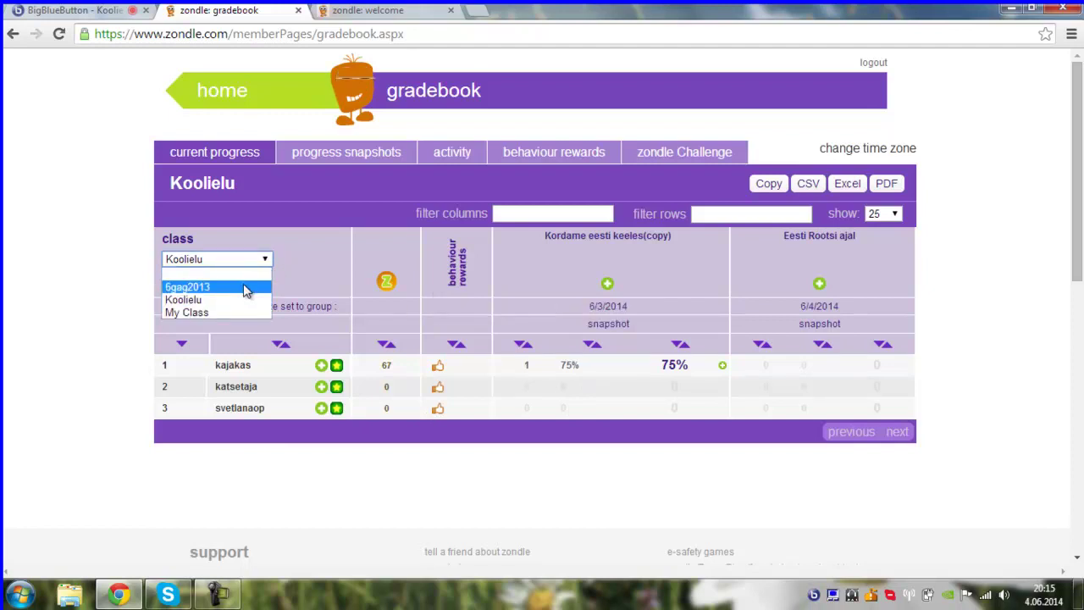
{"action": "left_click", "coordinate": [244, 288]}
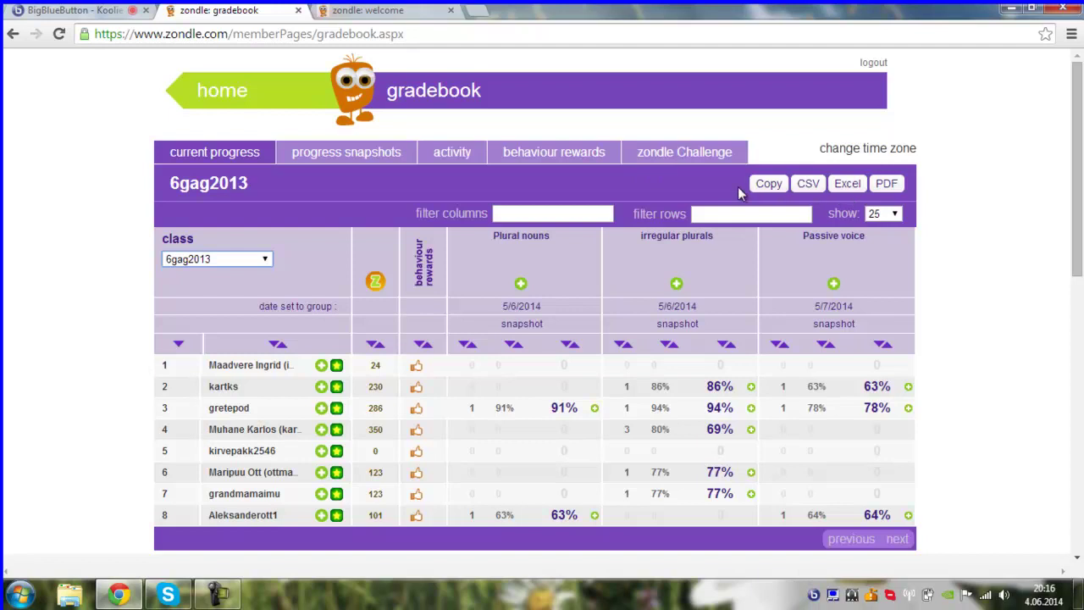
{"action": "left_click", "coordinate": [224, 100]}
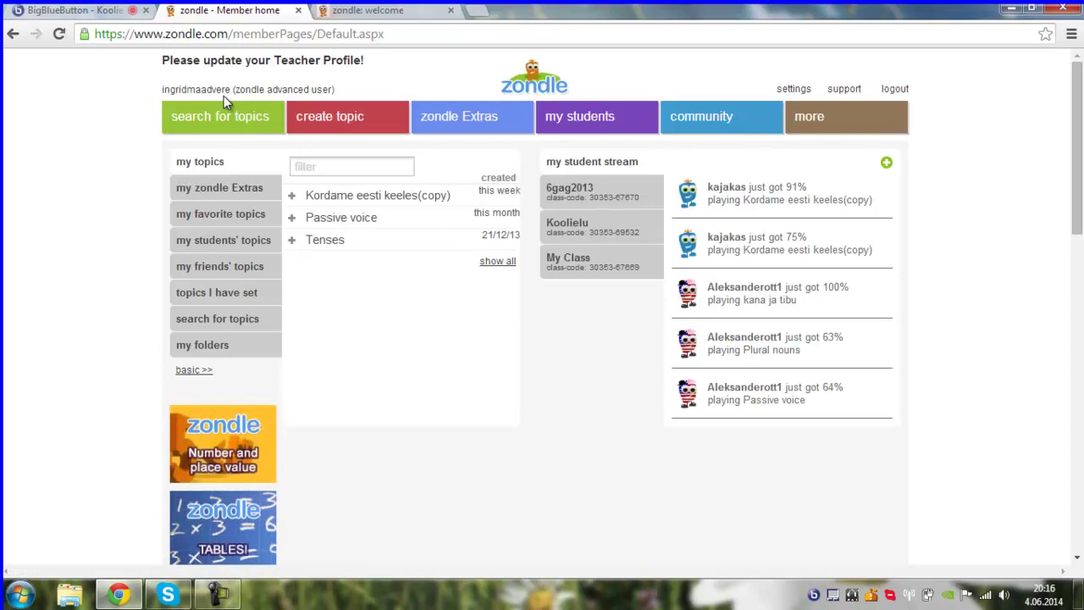
- Create a new topic named 'katse' and open it for editing
{"action": "left_click", "coordinate": [320, 120]}
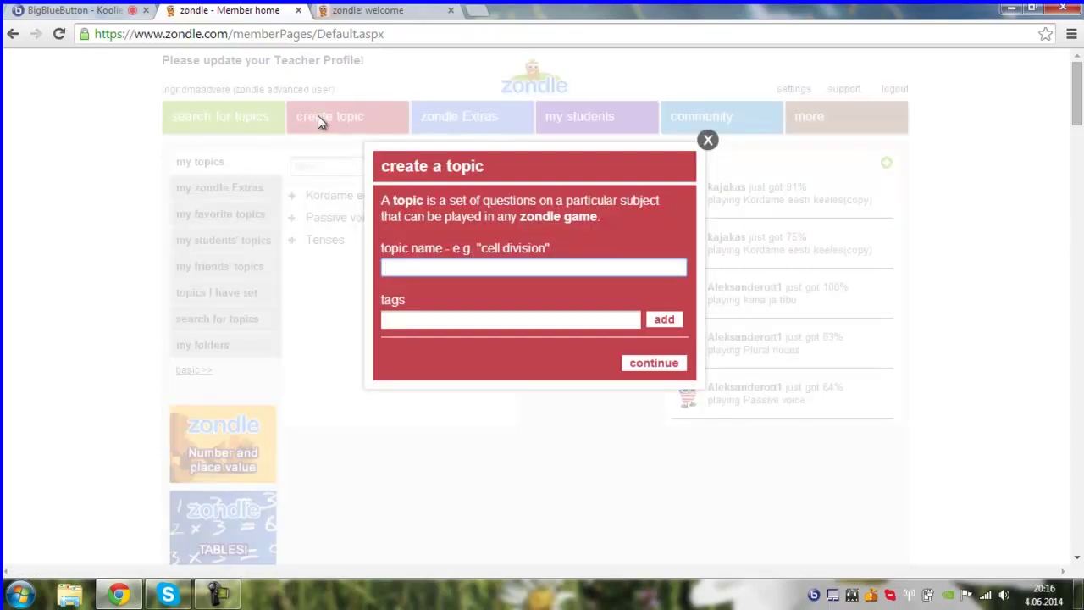
{"action": "type", "text": "katse"}
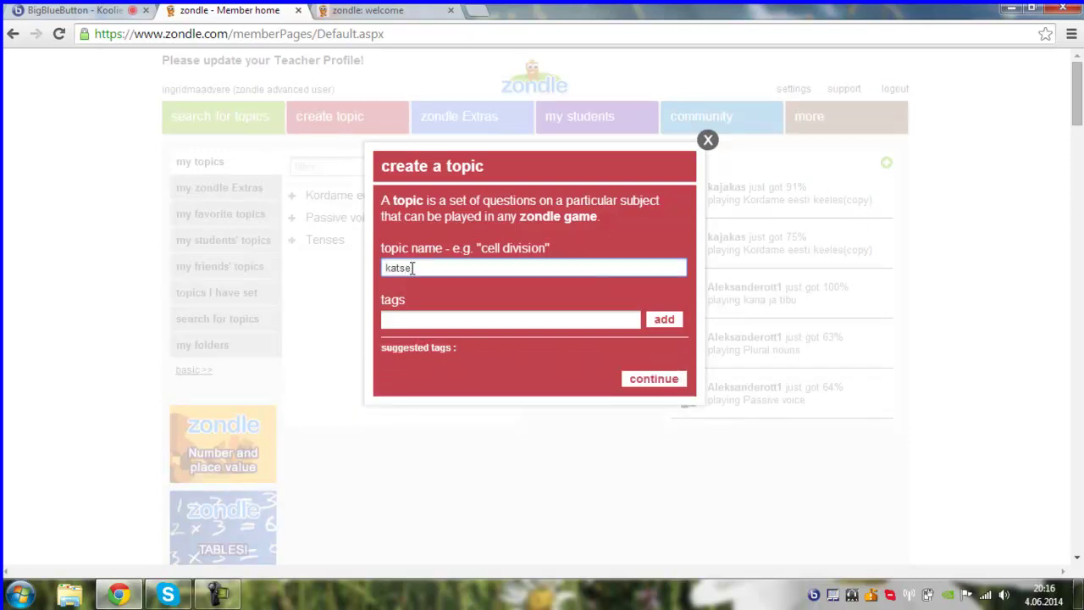
{"action": "left_click", "coordinate": [568, 362]}
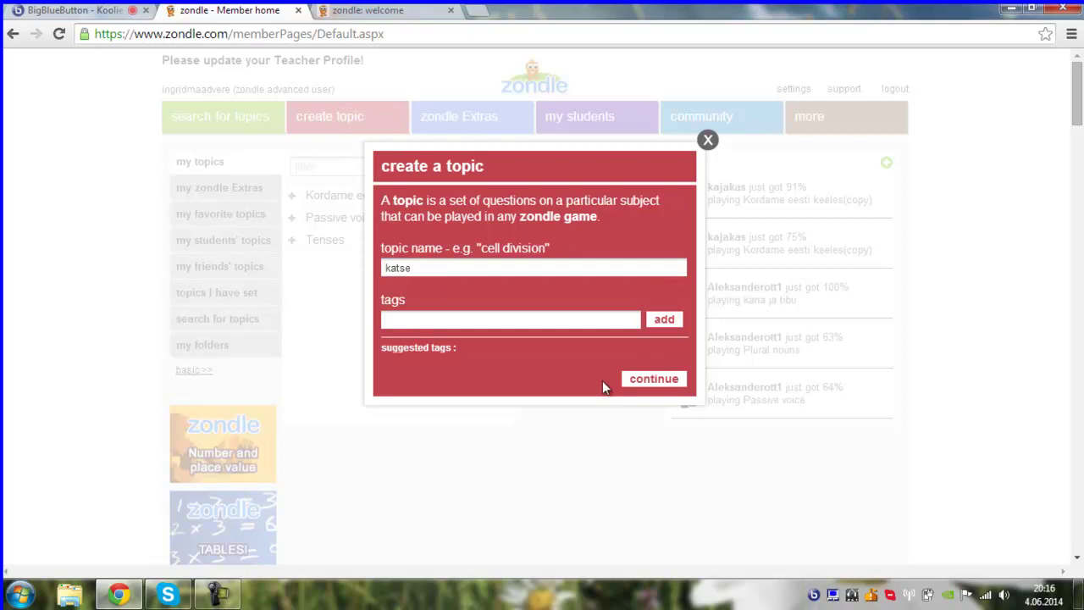
{"action": "left_click", "coordinate": [635, 380]}
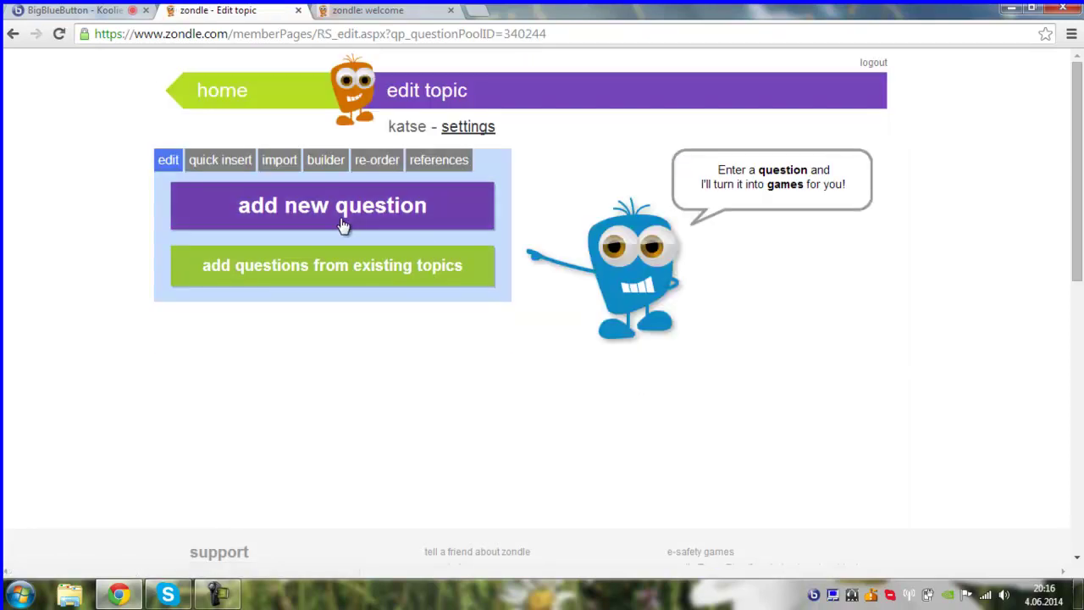
- Look over the available question types, then return to the BigBlueButton webinar
{"action": "left_click", "coordinate": [329, 215]}
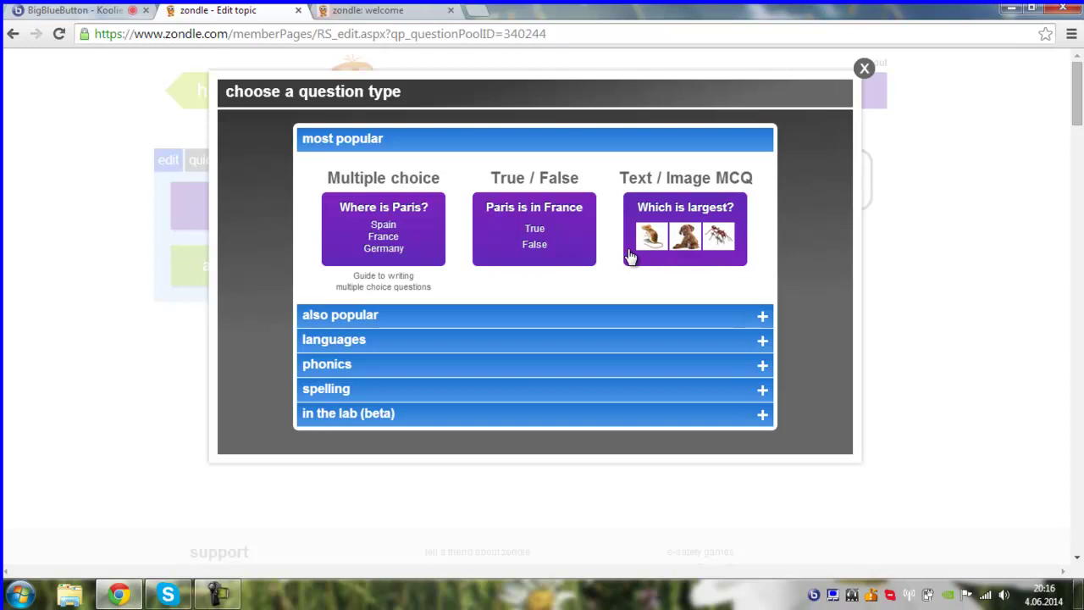
{"action": "left_click", "coordinate": [864, 69]}
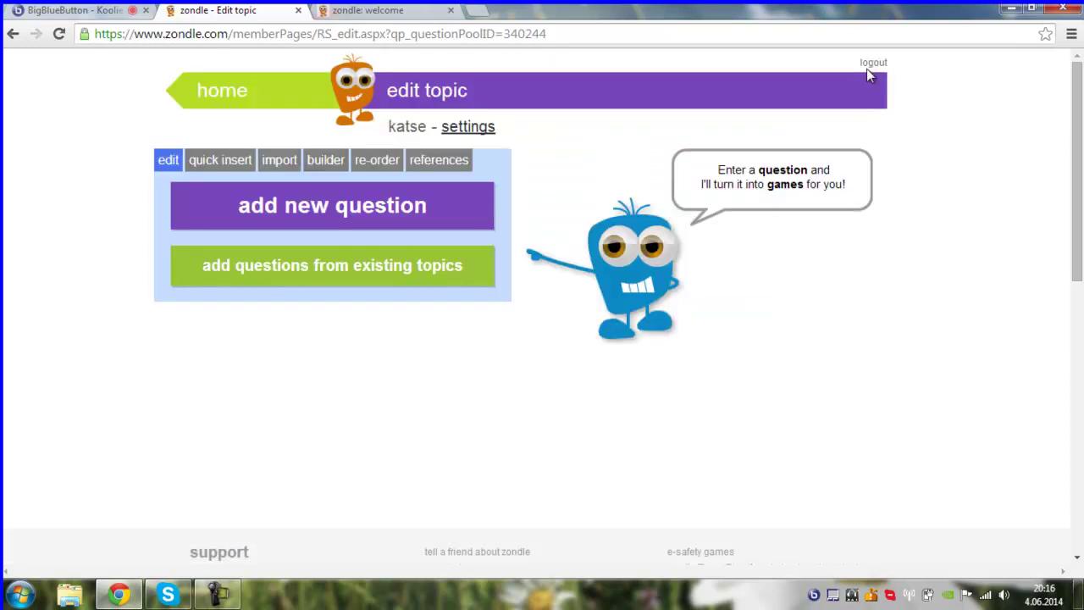
{"action": "left_click", "coordinate": [75, 12]}
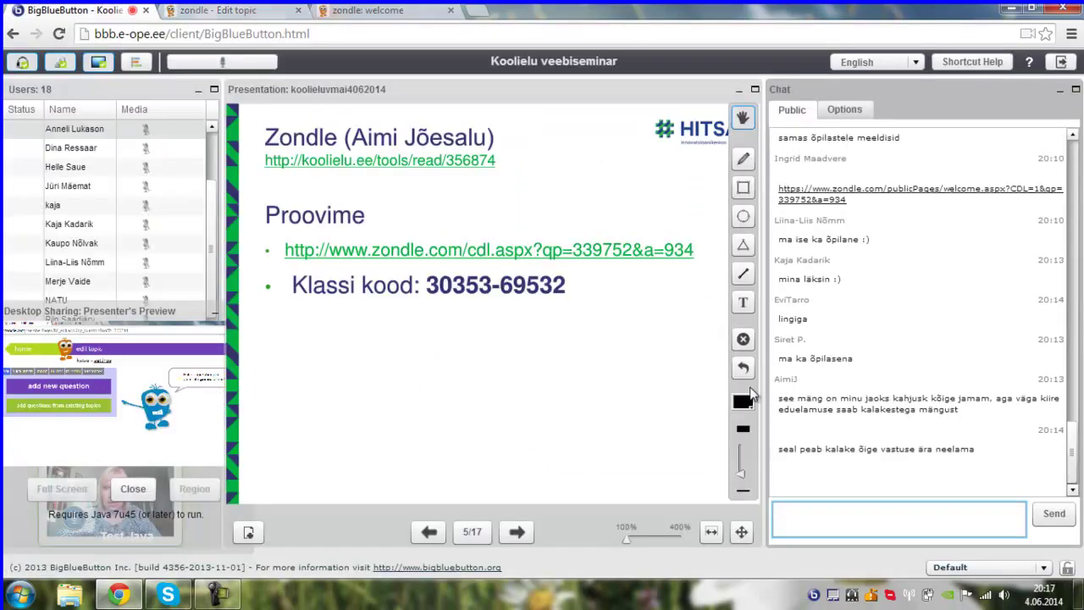
{"action": "left_click", "coordinate": [845, 520]}
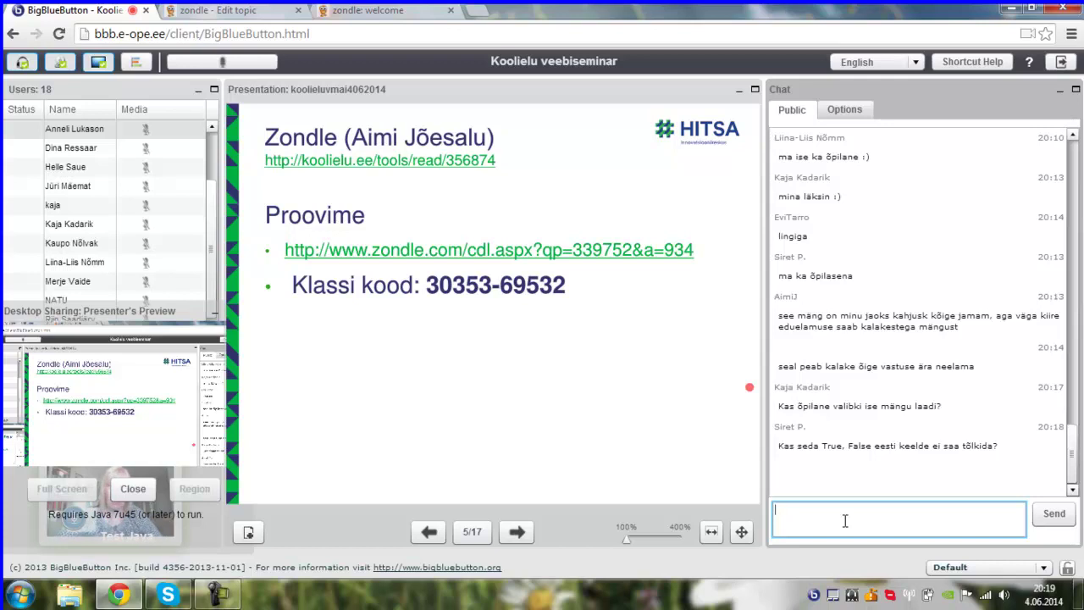
{"action": "mouse_move", "coordinate": [693, 458]}
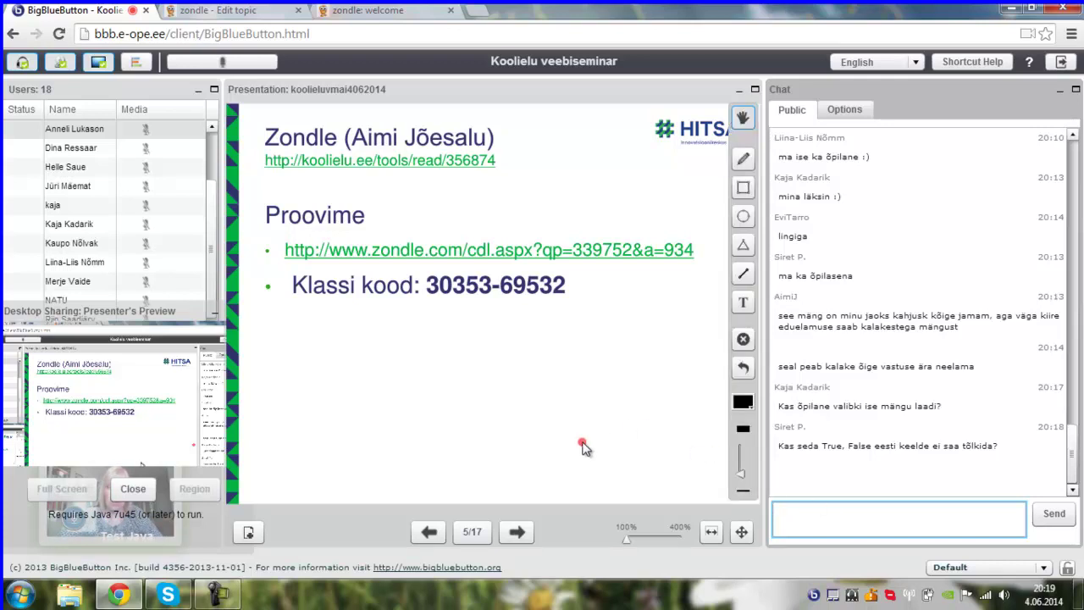
- View katse's quick insert, import, builder, re-order and references pages, briefly checking the webinar chat
{"action": "left_click", "coordinate": [251, 14]}
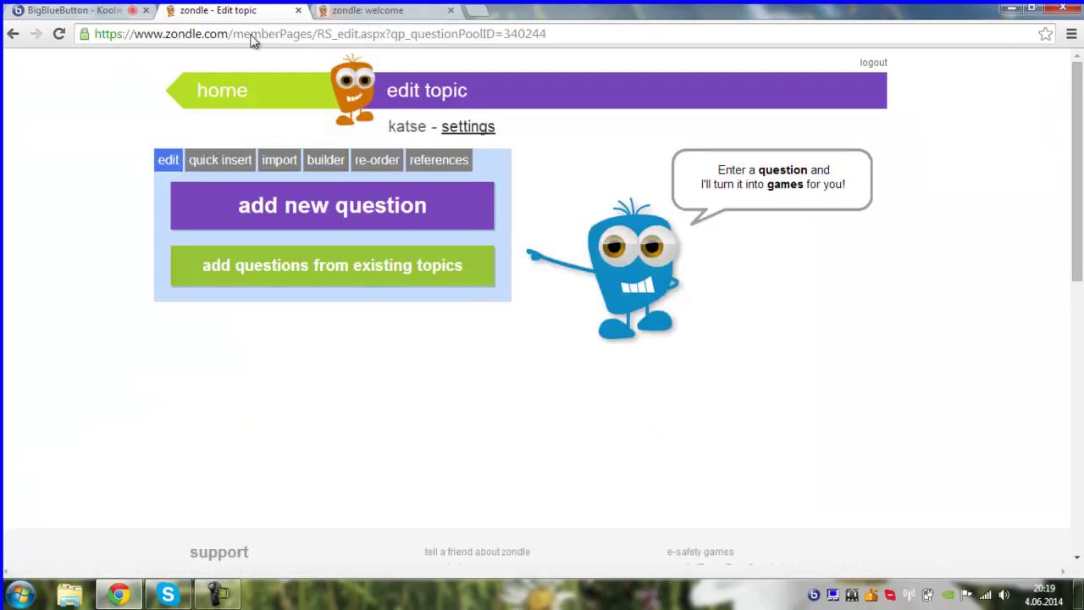
{"action": "left_click", "coordinate": [217, 165]}
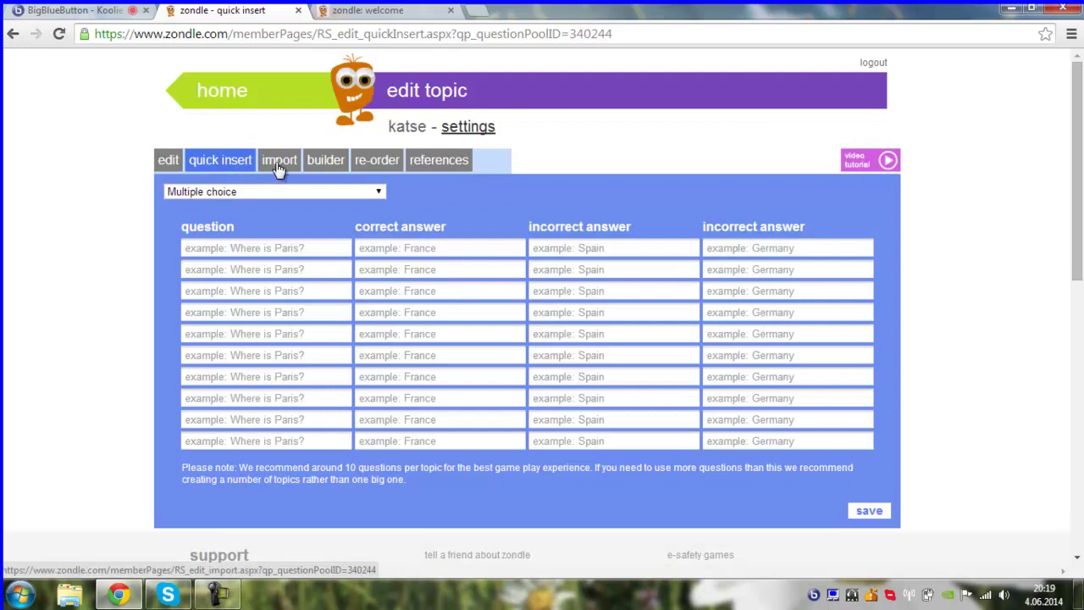
{"action": "left_click", "coordinate": [277, 165]}
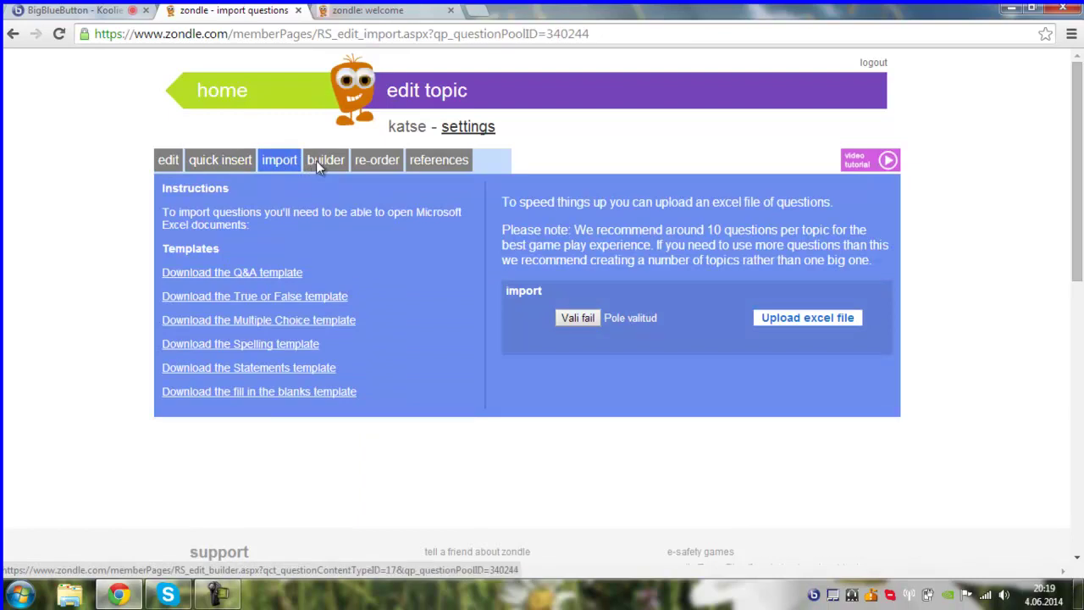
{"action": "left_click", "coordinate": [322, 161]}
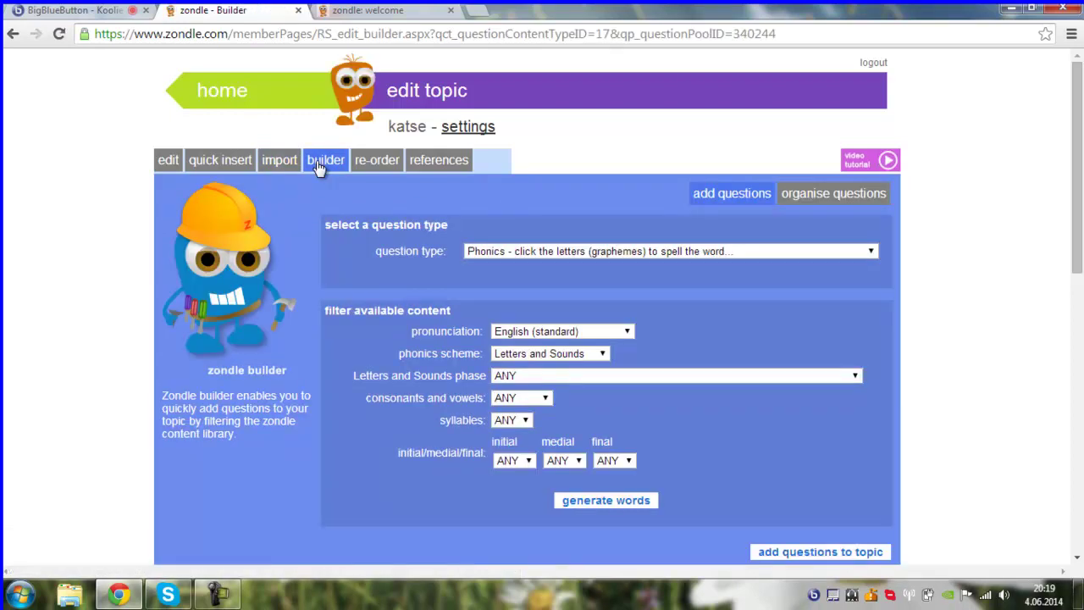
{"action": "left_click", "coordinate": [364, 165]}
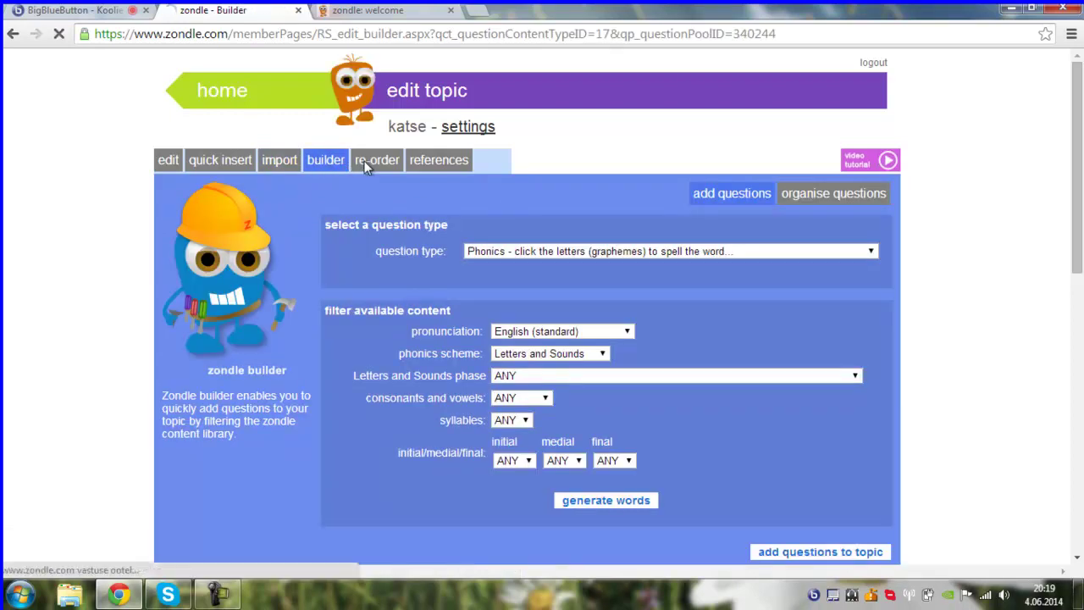
{"action": "left_click", "coordinate": [446, 160]}
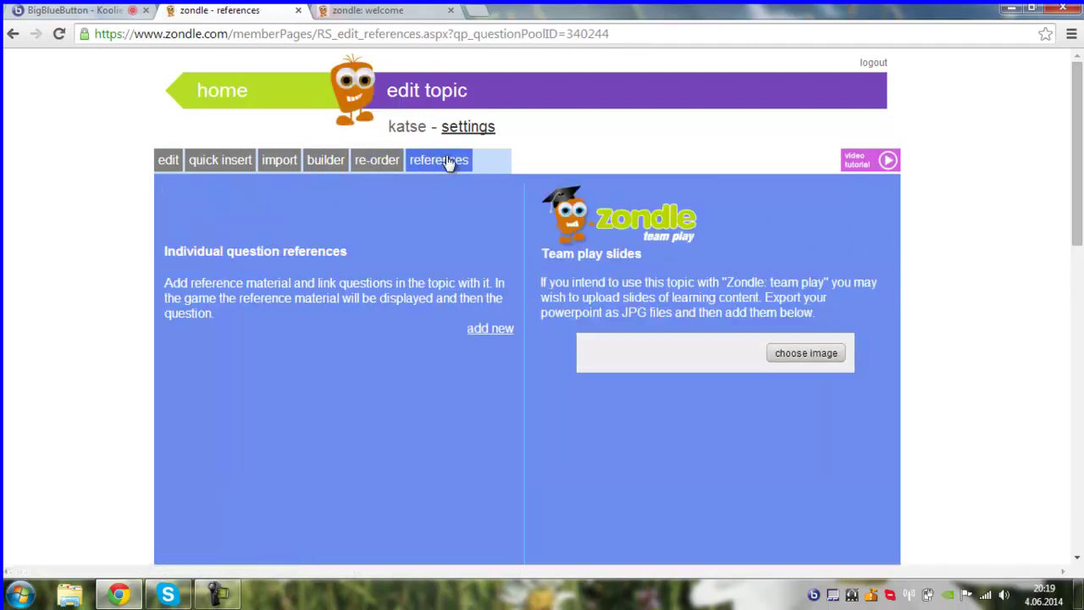
{"action": "left_click", "coordinate": [61, 12]}
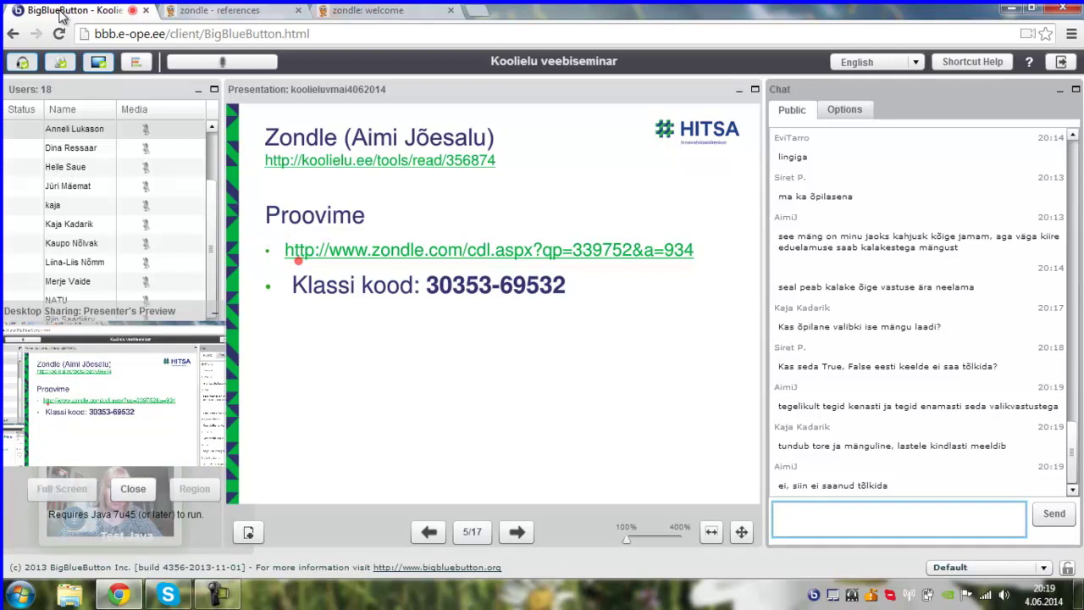
{"action": "left_click", "coordinate": [236, 10]}
- Go to the Zondle home page and open the 'my students' topics' list
{"action": "left_click", "coordinate": [208, 92]}
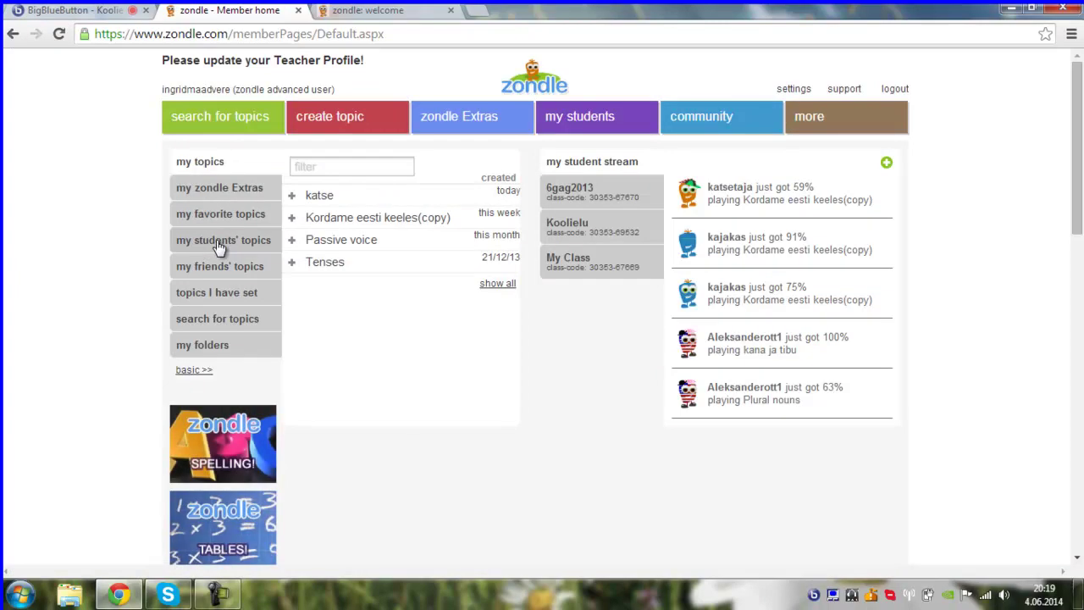
{"action": "left_click", "coordinate": [216, 240]}
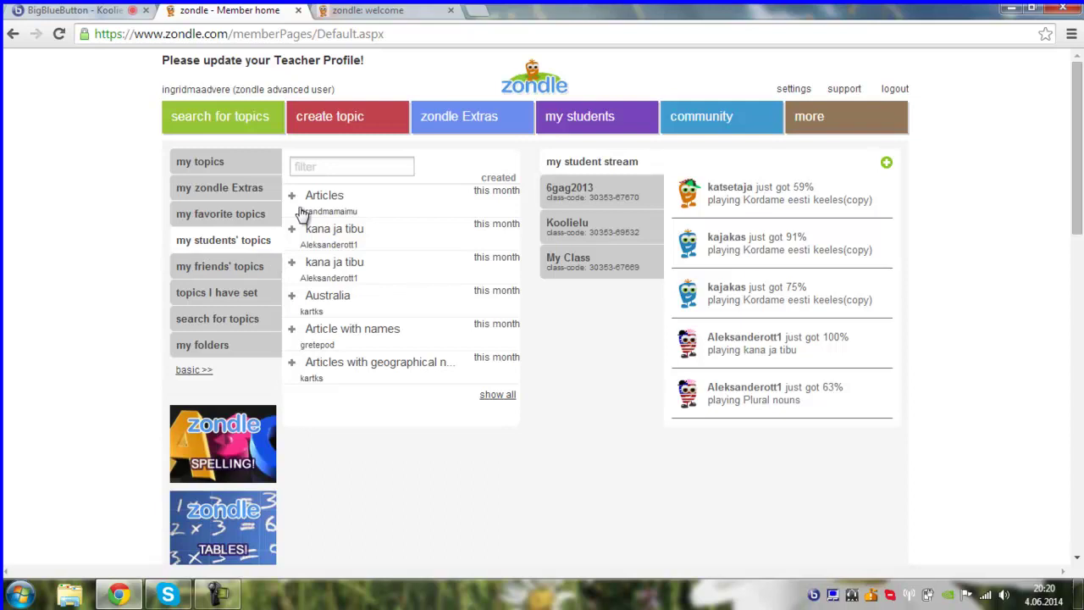
{"action": "left_click", "coordinate": [290, 332]}
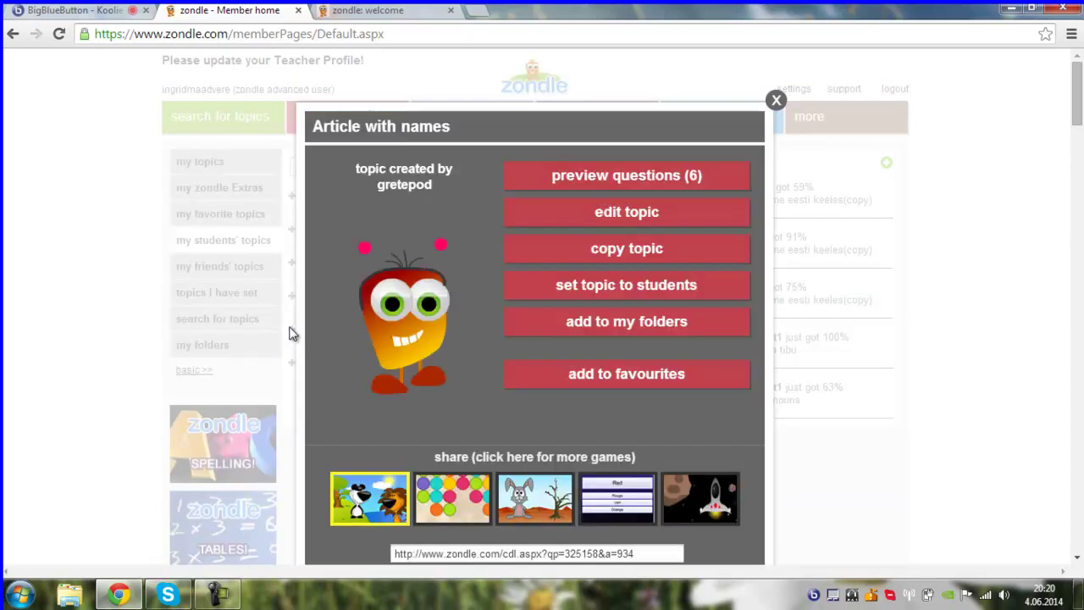
{"action": "left_click", "coordinate": [600, 178]}
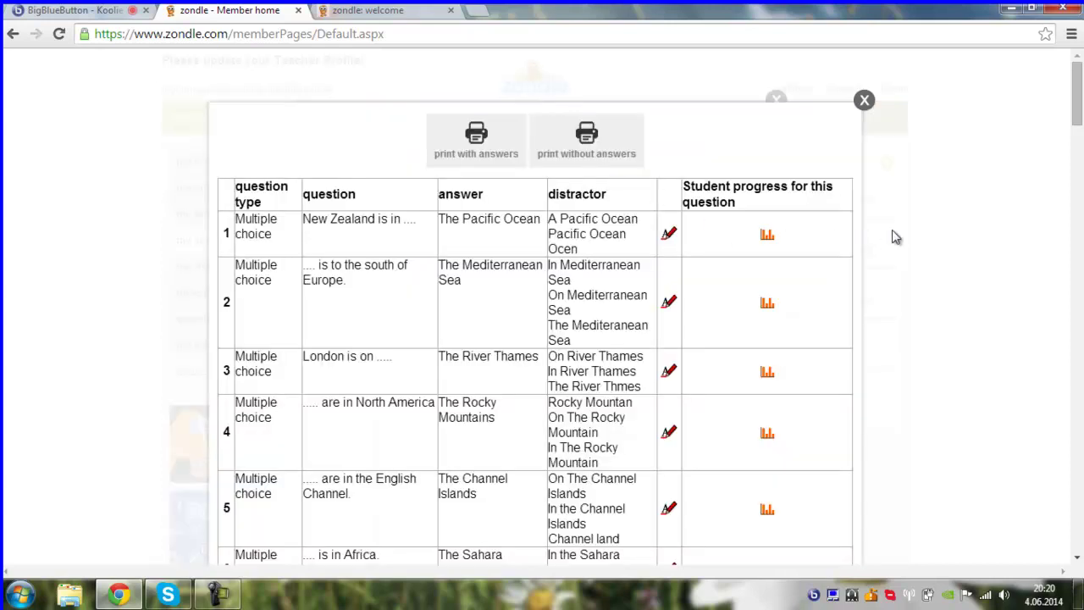
{"action": "left_click", "coordinate": [862, 101]}
{"action": "left_click", "coordinate": [776, 101]}
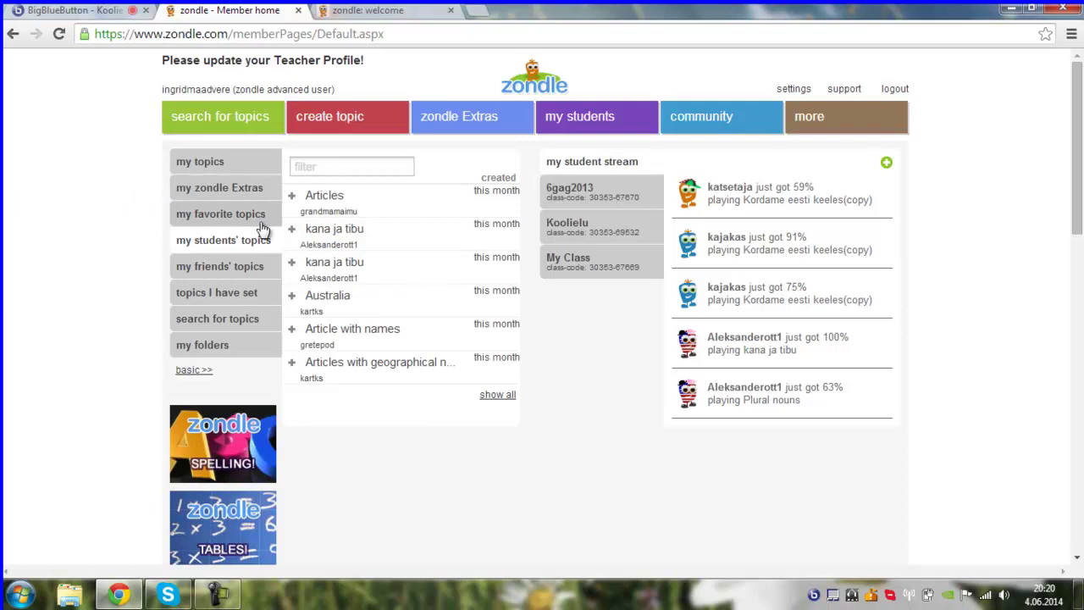
- Glance at the Zondle tab, then bring the BigBlueButton webinar and its chat back on screen
{"action": "left_click", "coordinate": [59, 9]}
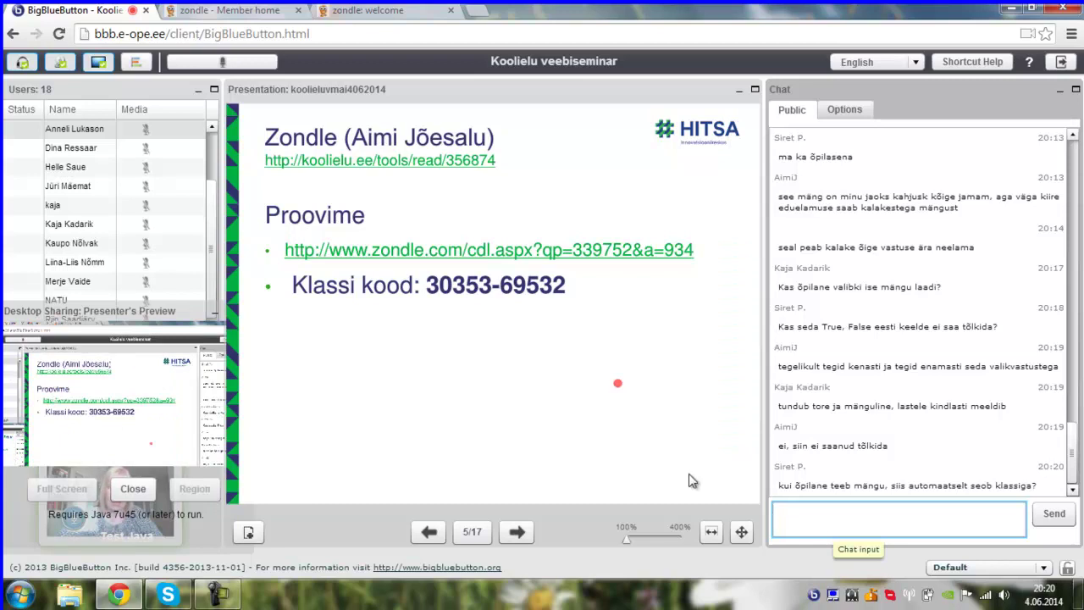
{"action": "left_click", "coordinate": [243, 11]}
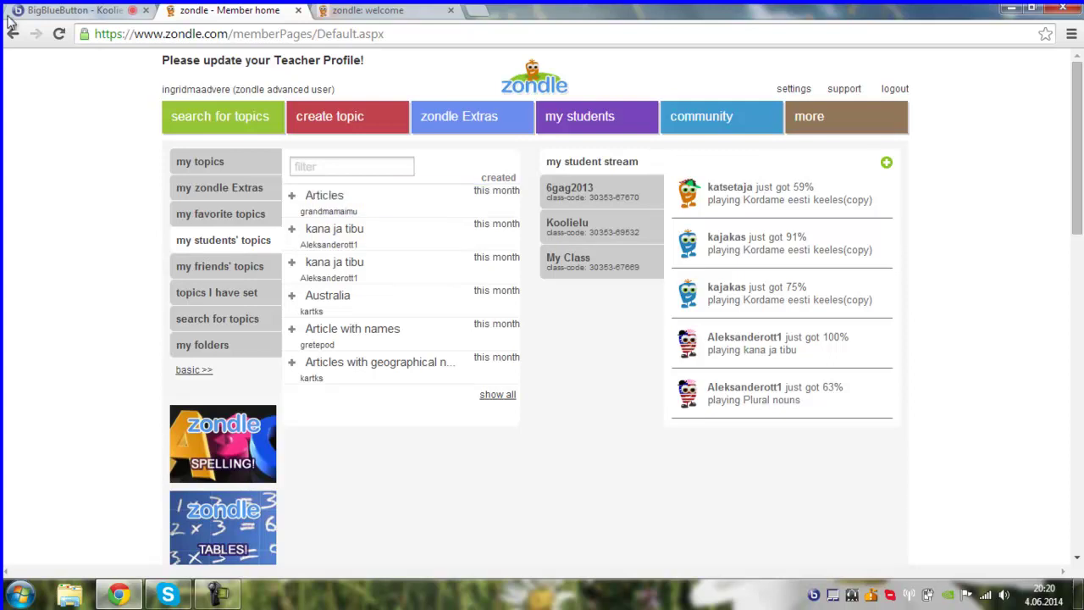
{"action": "left_click", "coordinate": [56, 11]}
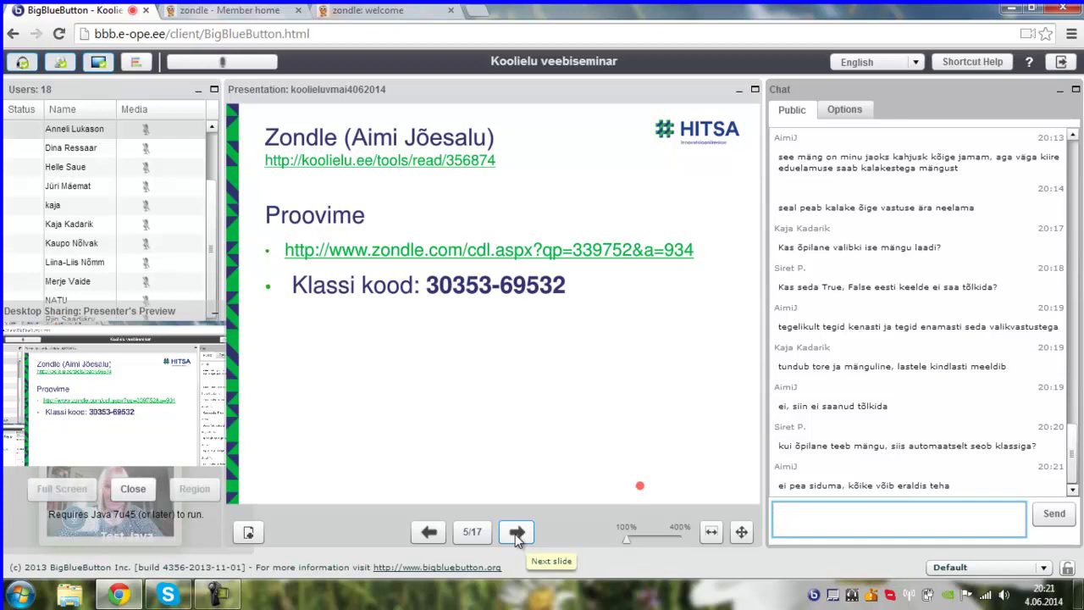
- Advance the presentation to slide 6 of 17, 'NGA Kids Art Zone'
{"action": "left_click", "coordinate": [515, 533]}
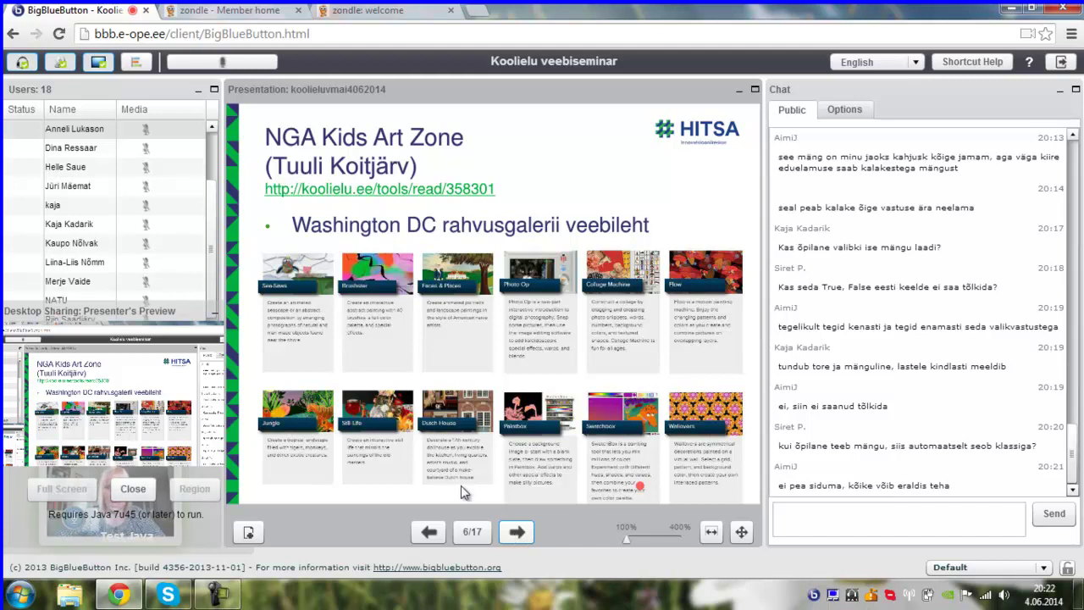
- Open the Koolielu NGA Kids Art Zone page and follow its Veebiaadress link to the NGAkids site
{"action": "mouse_move", "coordinate": [367, 295]}
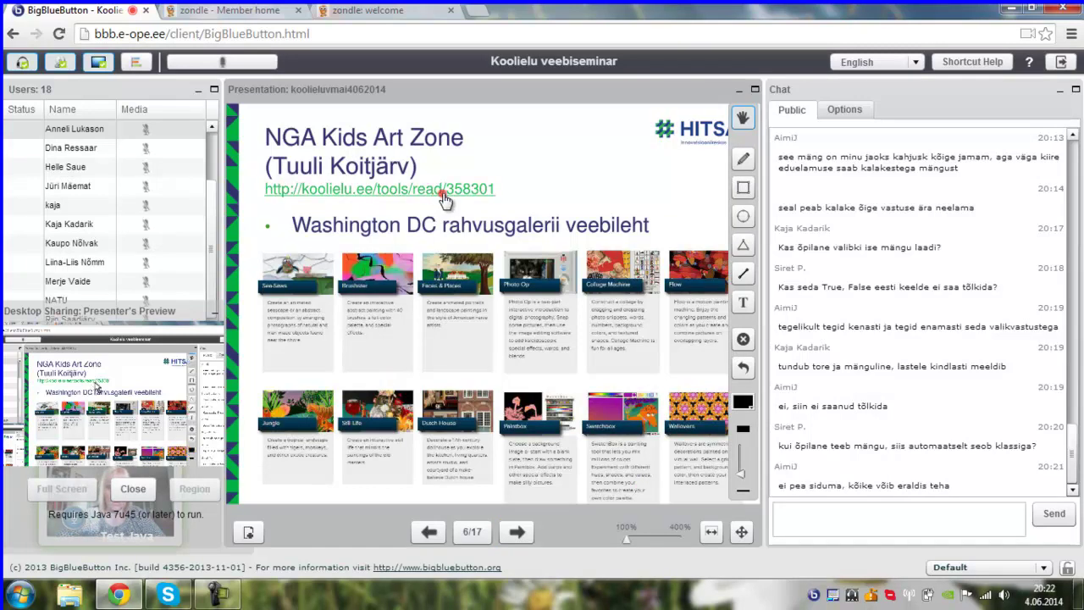
{"action": "left_click", "coordinate": [444, 191]}
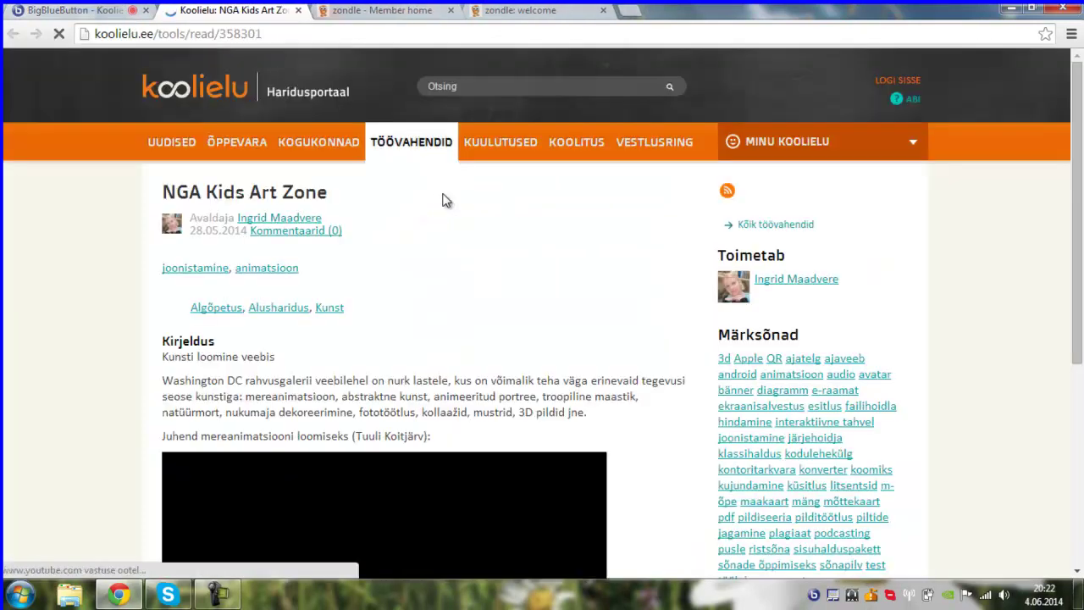
{"action": "scroll", "coordinate": [377, 368], "scroll_direction": "down", "scroll_amount": 2}
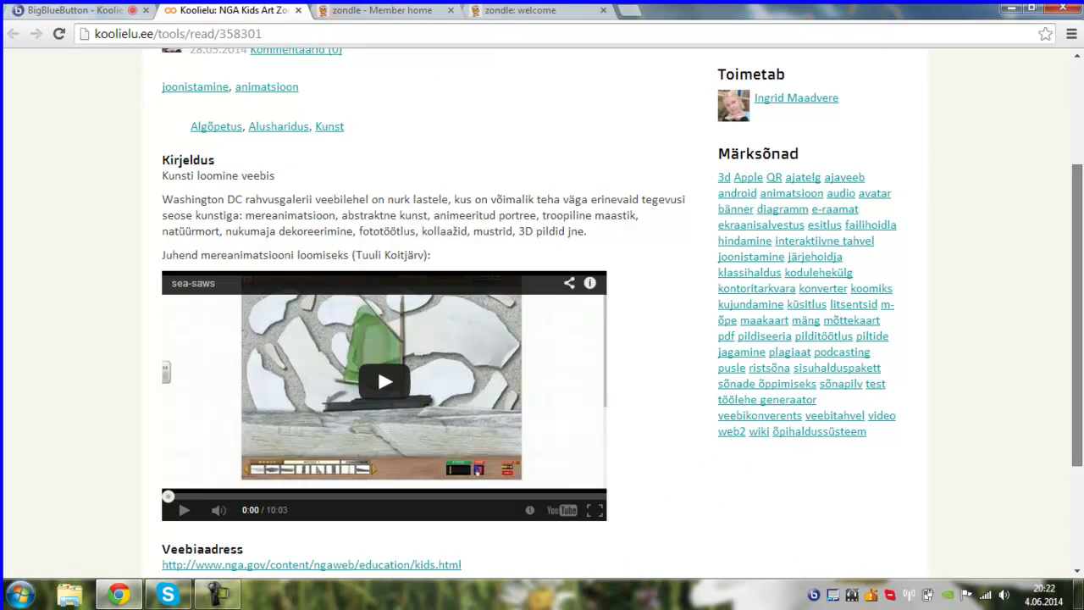
{"action": "scroll", "coordinate": [376, 366], "scroll_direction": "down", "scroll_amount": 1}
{"action": "left_click", "coordinate": [425, 482]}
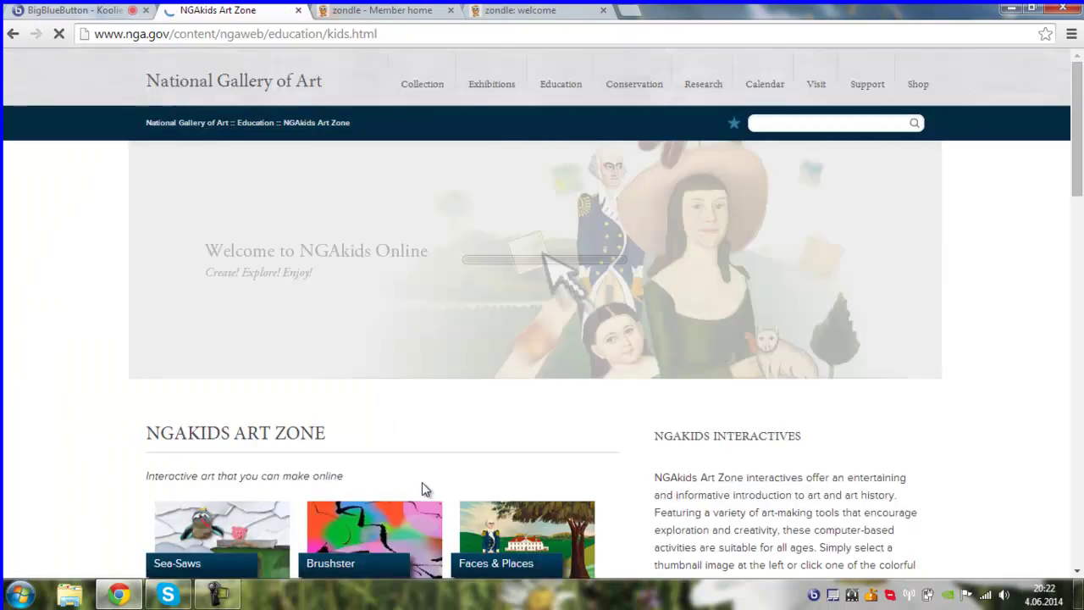
{"action": "scroll", "coordinate": [1079, 140], "scroll_direction": "down", "scroll_amount": 1}
{"action": "left_click_drag", "start_coordinate": [1080, 140], "coordinate": [1081, 220]}
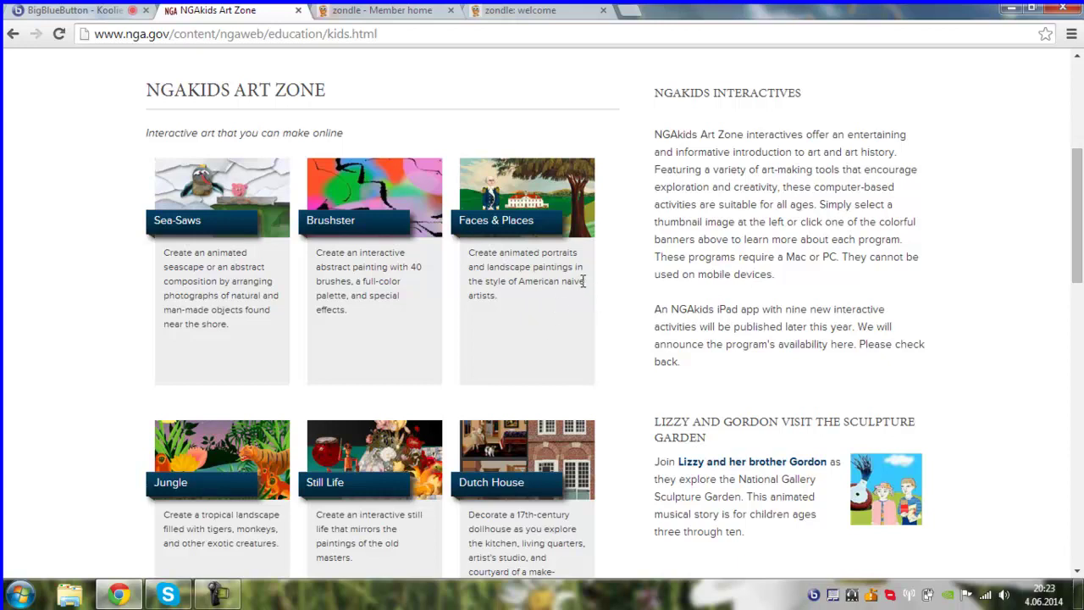
{"action": "left_click_drag", "start_coordinate": [1077, 197], "coordinate": [1076, 249]}
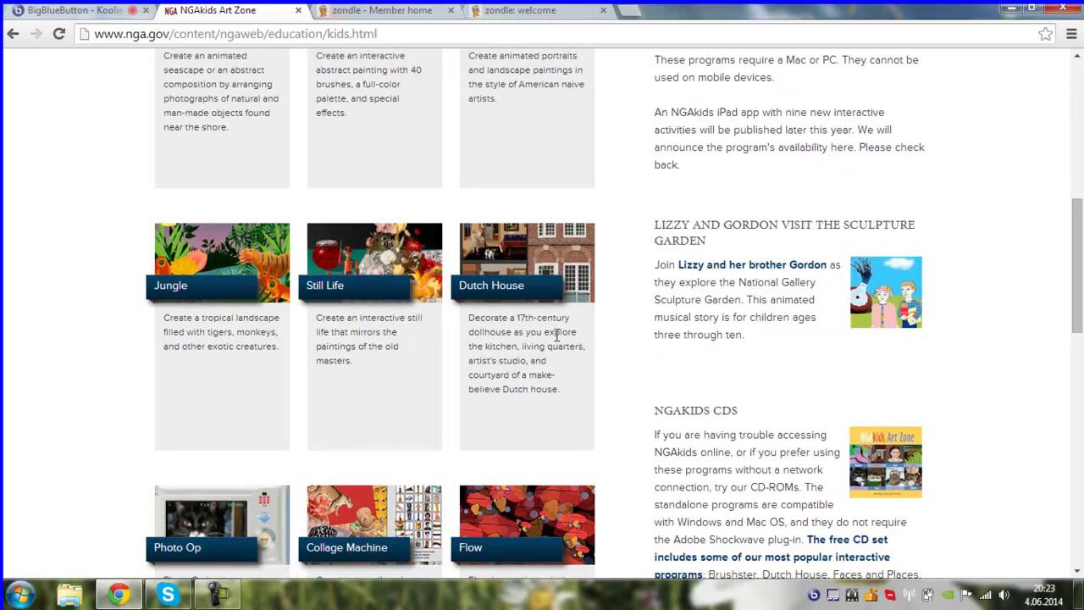
{"action": "left_click_drag", "start_coordinate": [1080, 272], "coordinate": [1082, 363]}
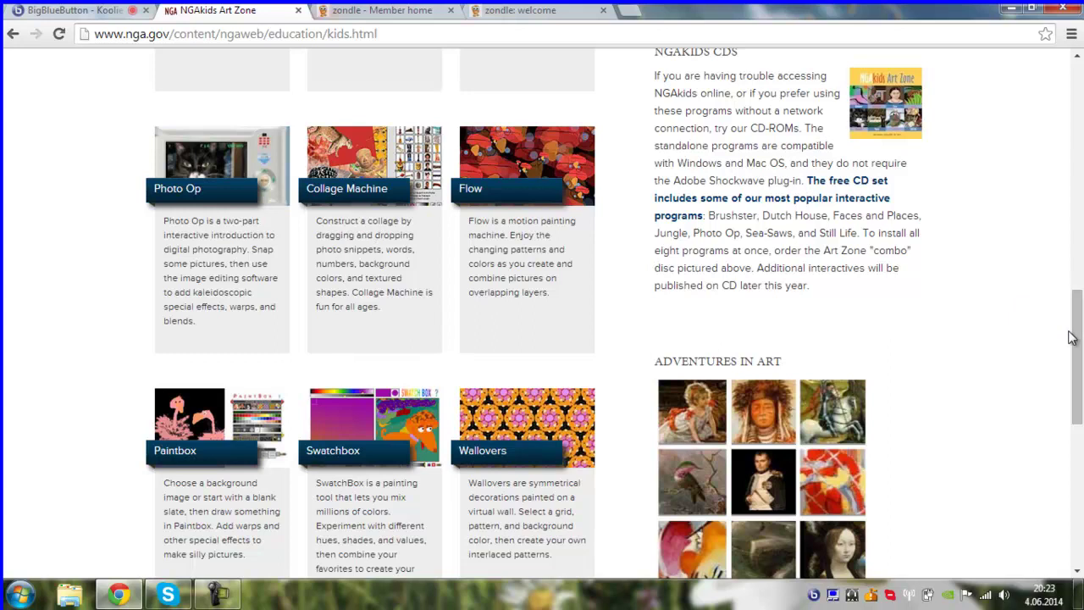
{"action": "key", "text": "ctrl+a"}
{"action": "left_click", "coordinate": [1013, 286]}
{"action": "left_click_drag", "start_coordinate": [1080, 343], "coordinate": [1080, 444]}
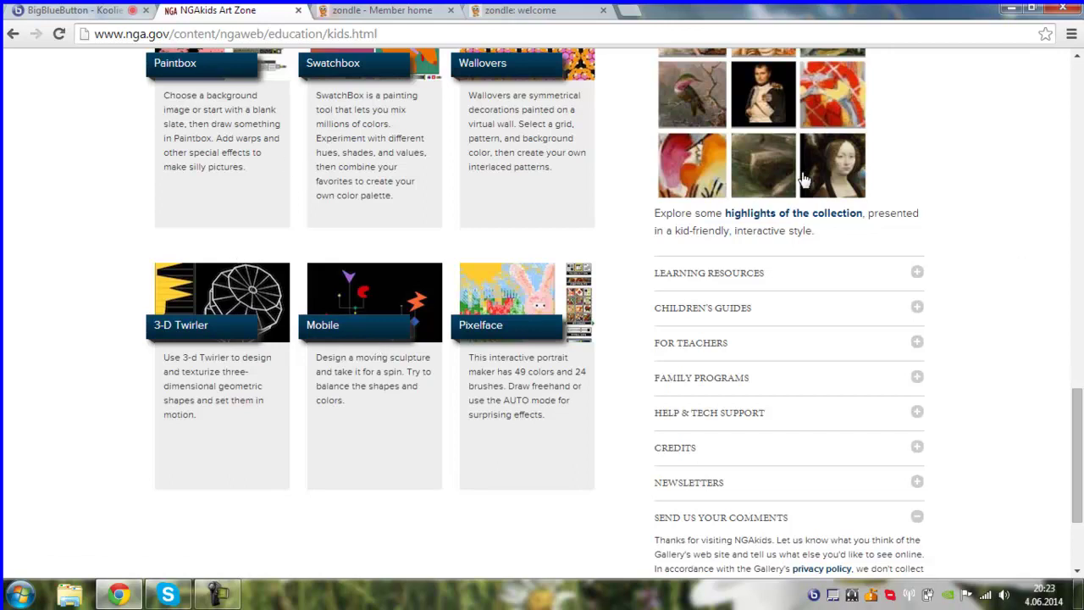
{"action": "left_click_drag", "start_coordinate": [1079, 415], "coordinate": [1079, 140]}
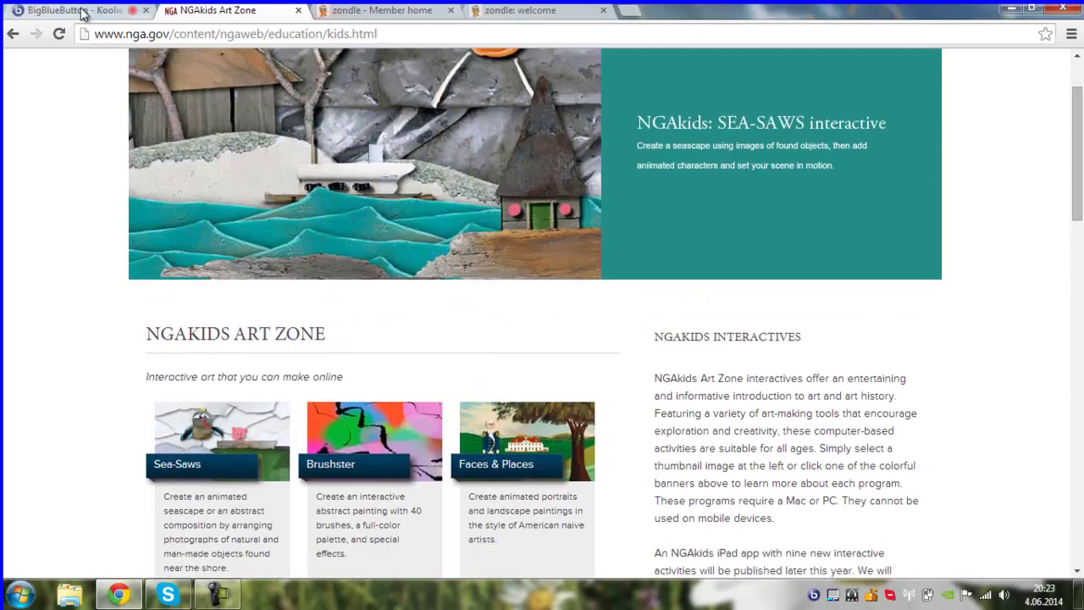
- Return to the webinar and move on to slide 7, 'ABCya! Animate'
{"action": "left_click", "coordinate": [82, 11]}
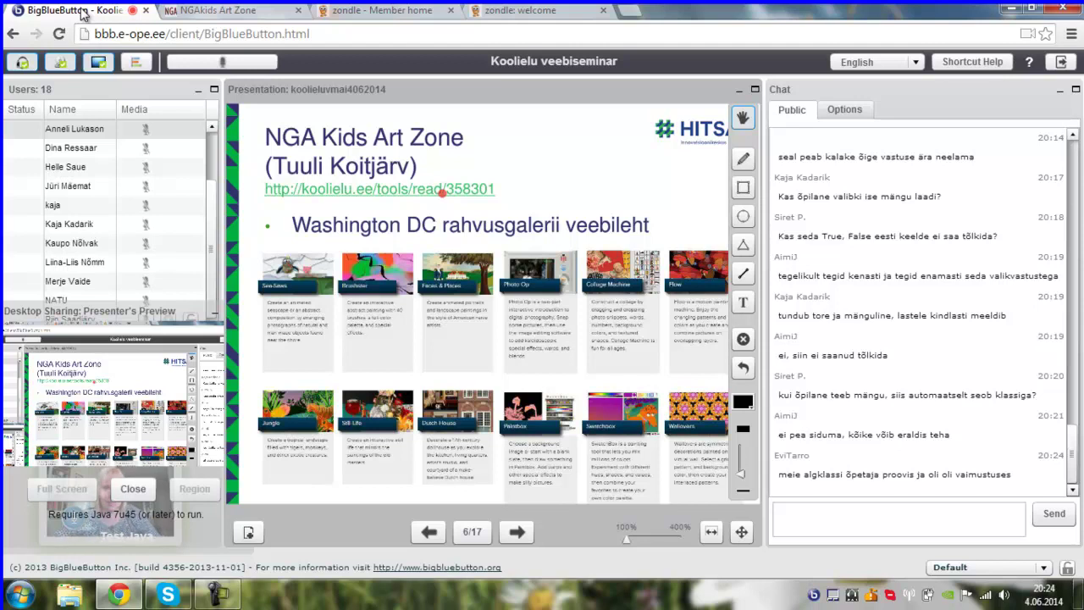
{"action": "left_click", "coordinate": [517, 534]}
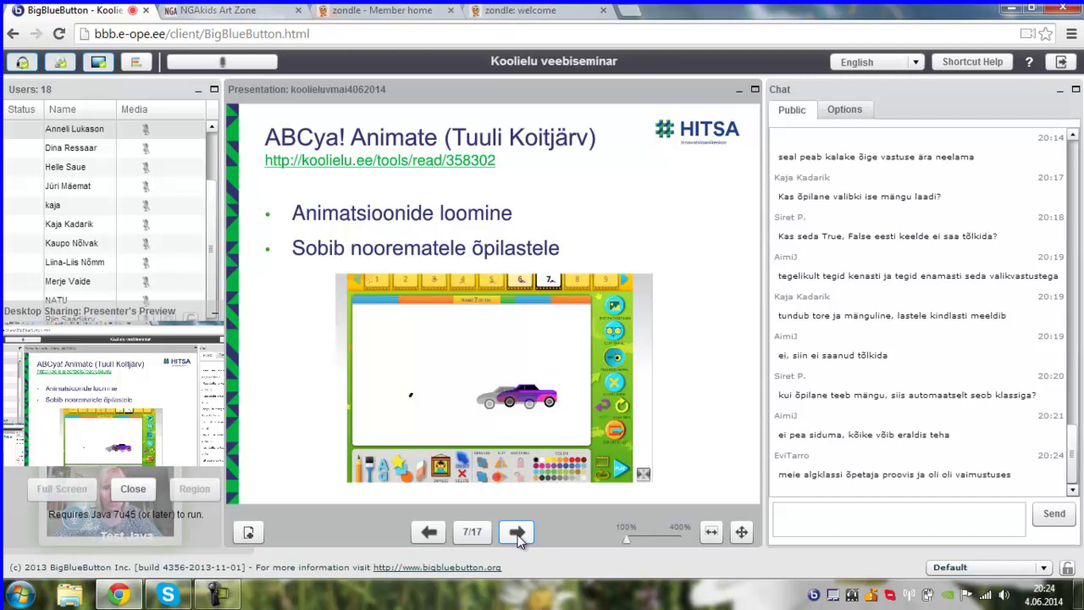
{"action": "mouse_move", "coordinate": [518, 396]}
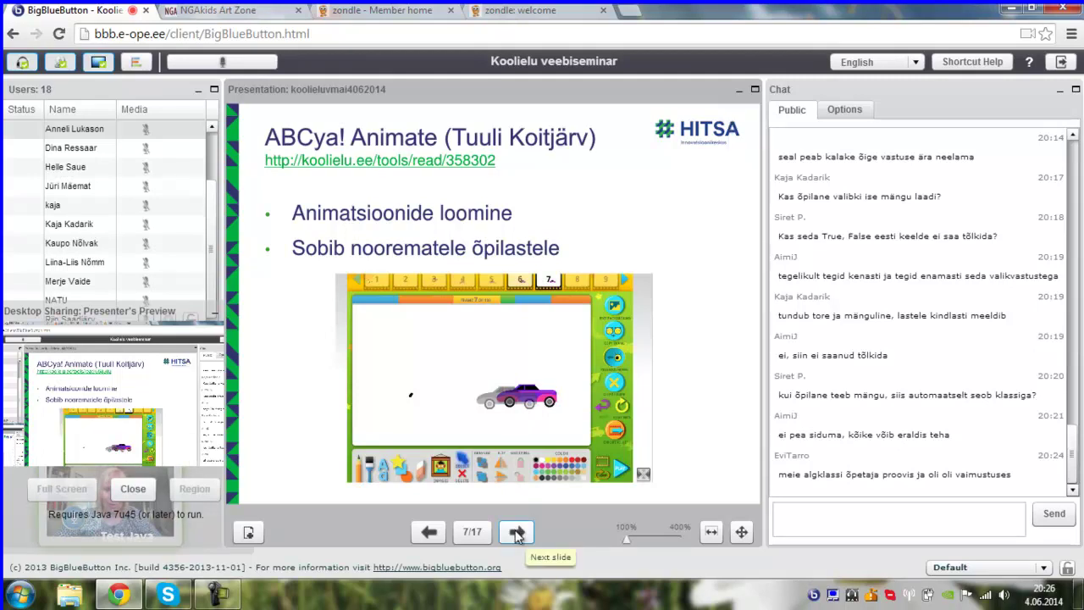
- Advance the presentation to slide 8 of 17, 'Lucidpress'
{"action": "left_click", "coordinate": [516, 532]}
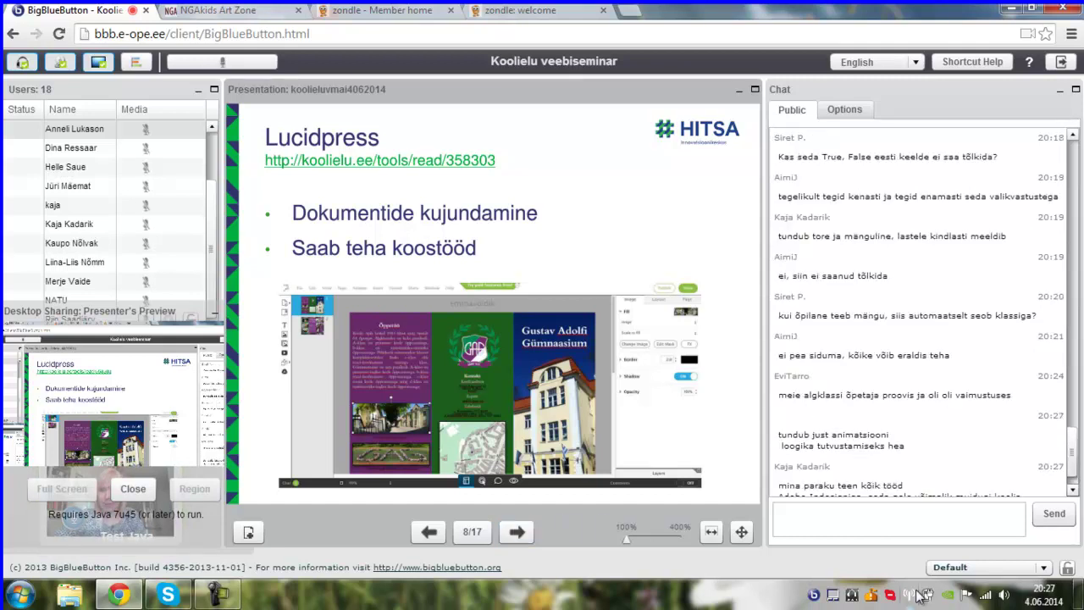
{"action": "left_click", "coordinate": [1072, 490]}
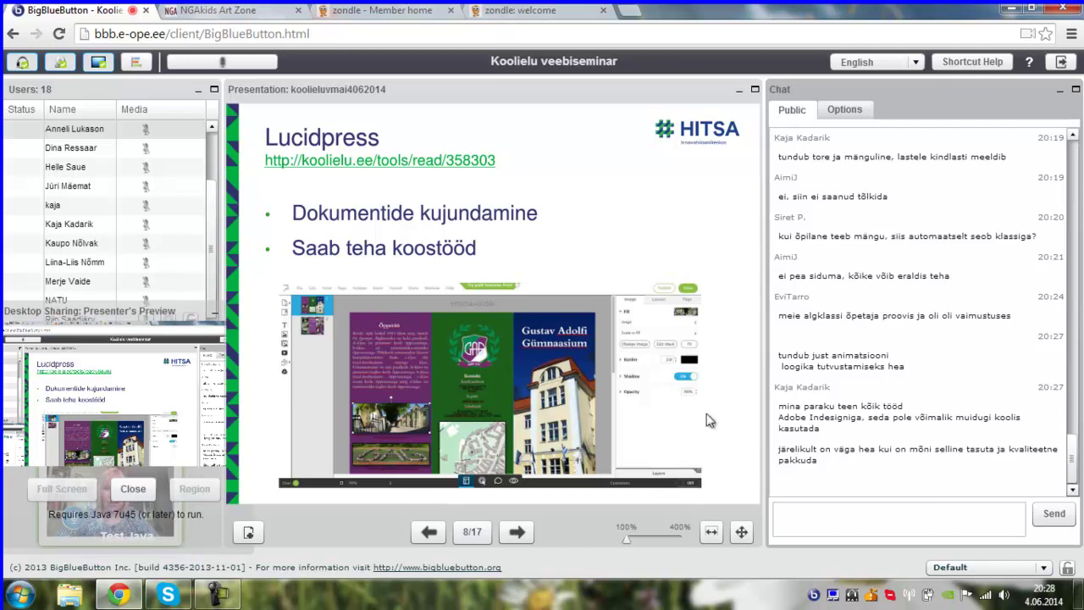
- Open the Koolielu Lucidpress page and follow its Veebiaadress link to lucidpress.com
{"action": "mouse_move", "coordinate": [481, 208]}
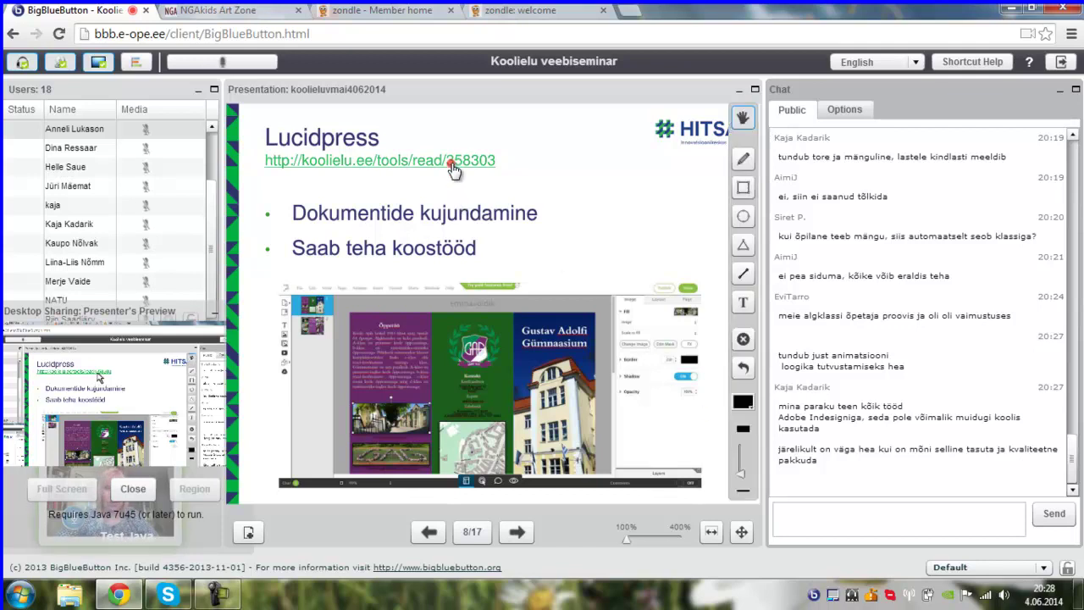
{"action": "left_click", "coordinate": [453, 162]}
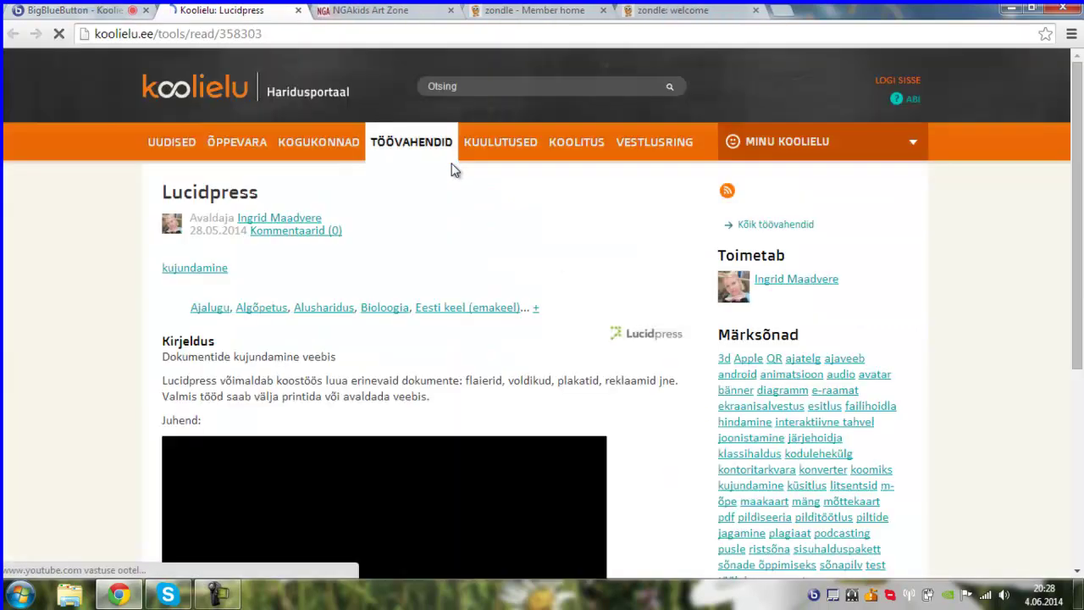
{"action": "scroll", "coordinate": [998, 167], "scroll_direction": "down", "scroll_amount": 3}
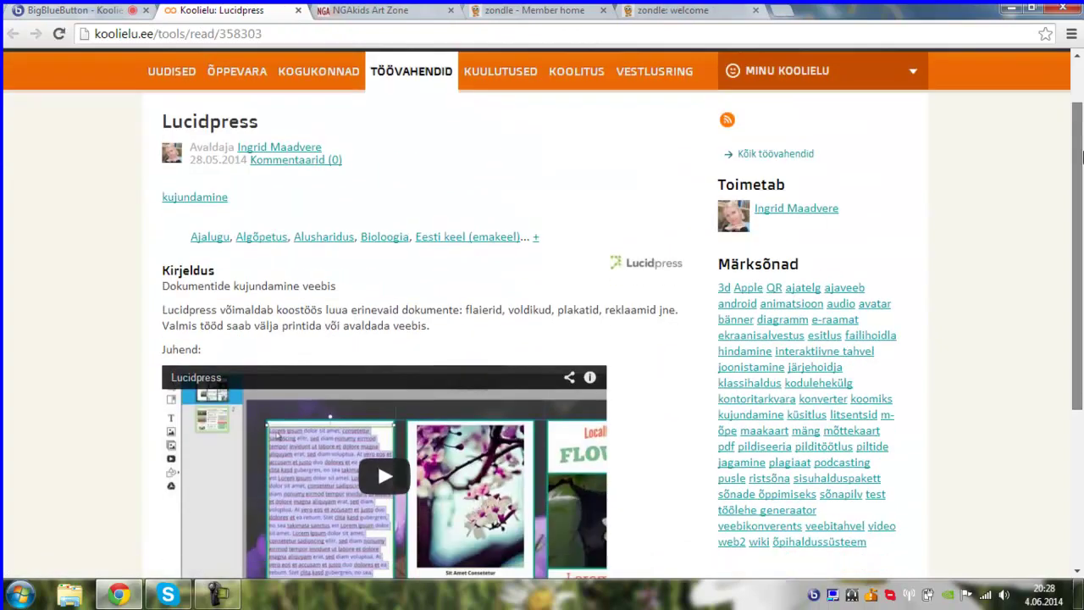
{"action": "scroll", "coordinate": [232, 395], "scroll_direction": "down", "scroll_amount": 1}
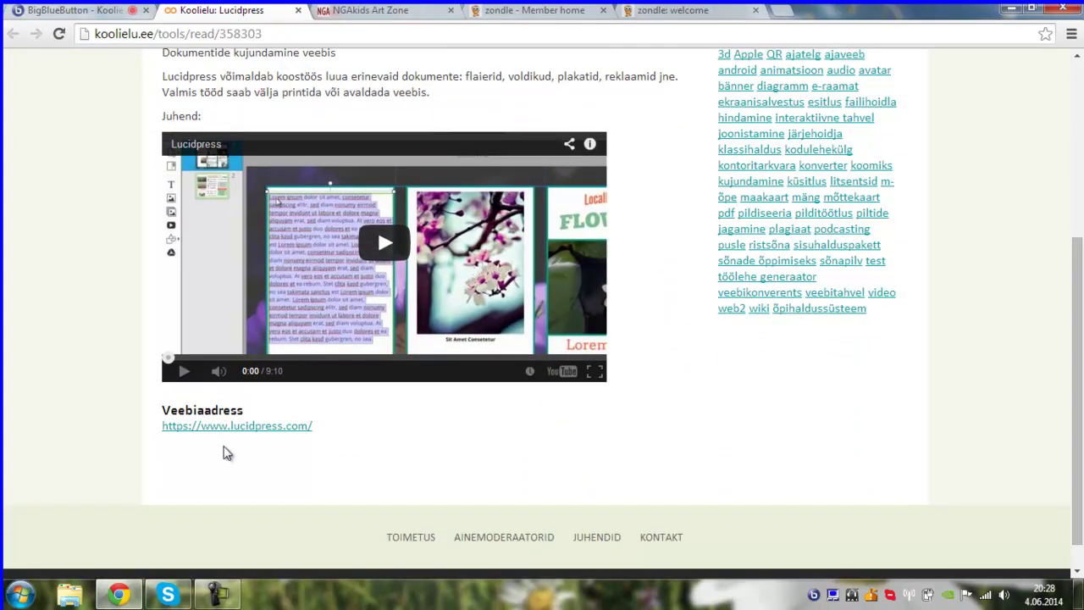
{"action": "left_click", "coordinate": [244, 434]}
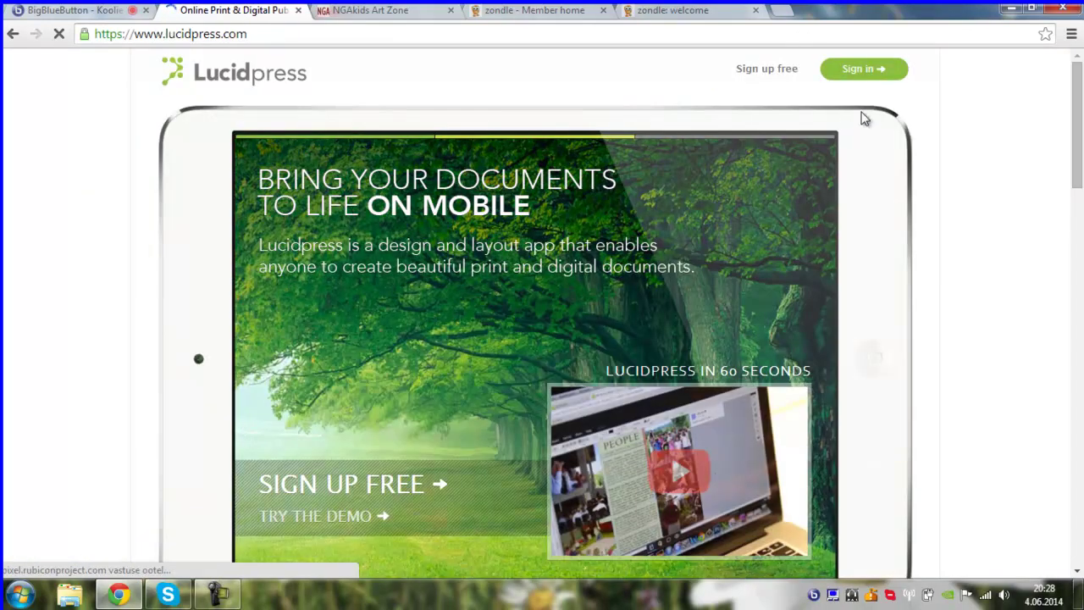
- On the Lucidpress sign-in page, enter the saved username and account password and submit
{"action": "left_click", "coordinate": [869, 67]}
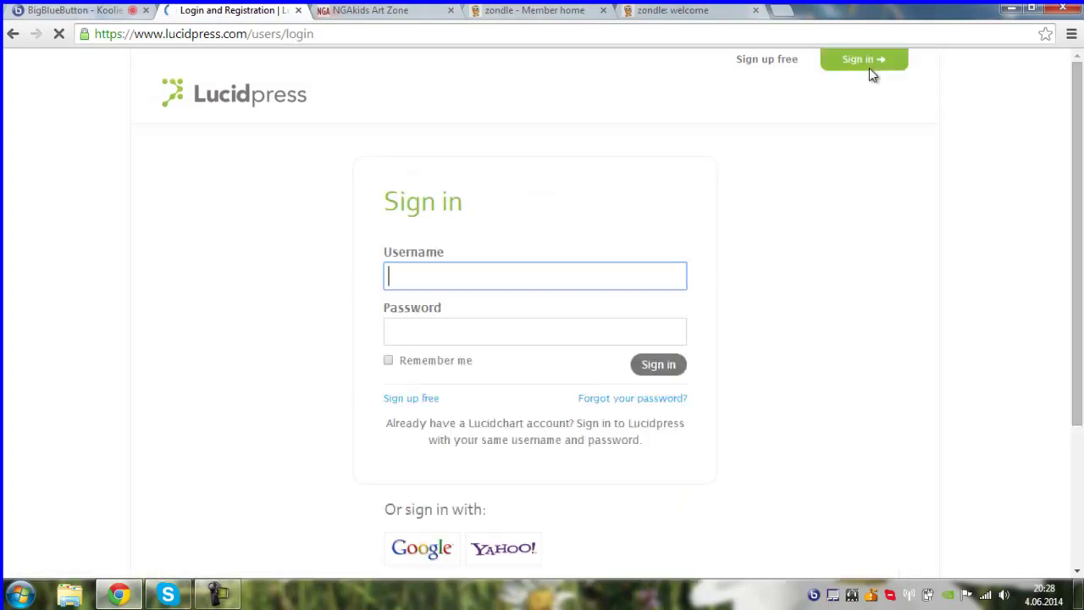
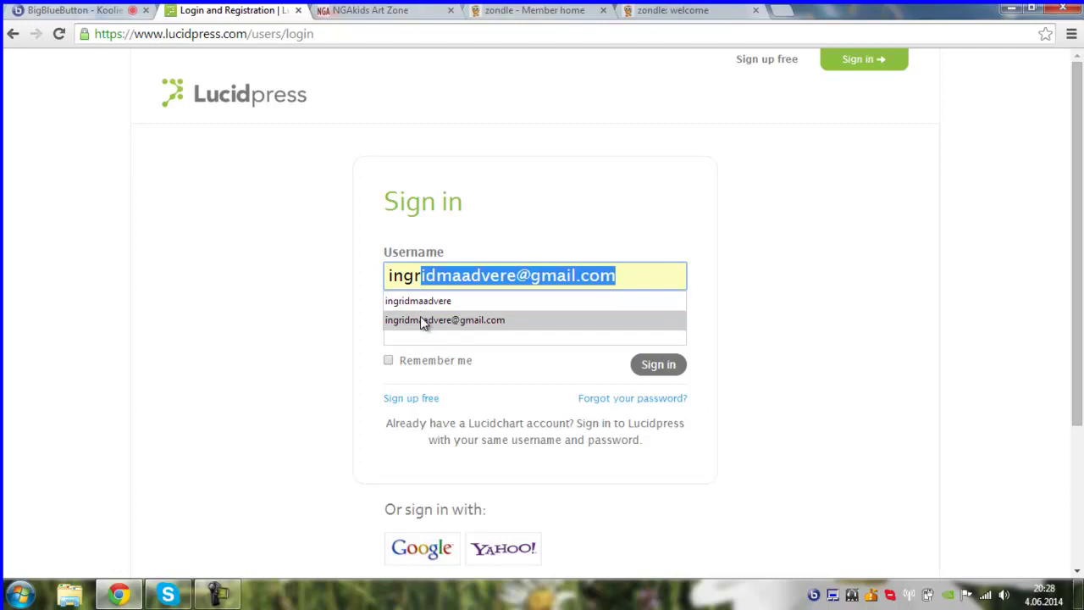
{"action": "left_click", "coordinate": [420, 319]}
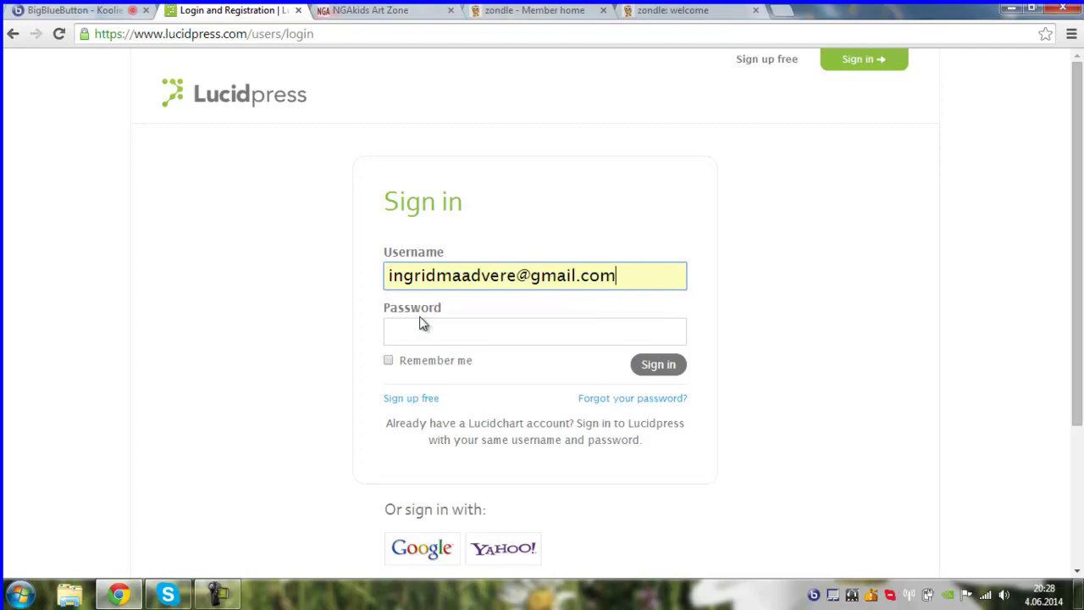
{"action": "left_click", "coordinate": [400, 334]}
{"action": "type", "text": "*********"}
{"action": "key", "text": "Return"}
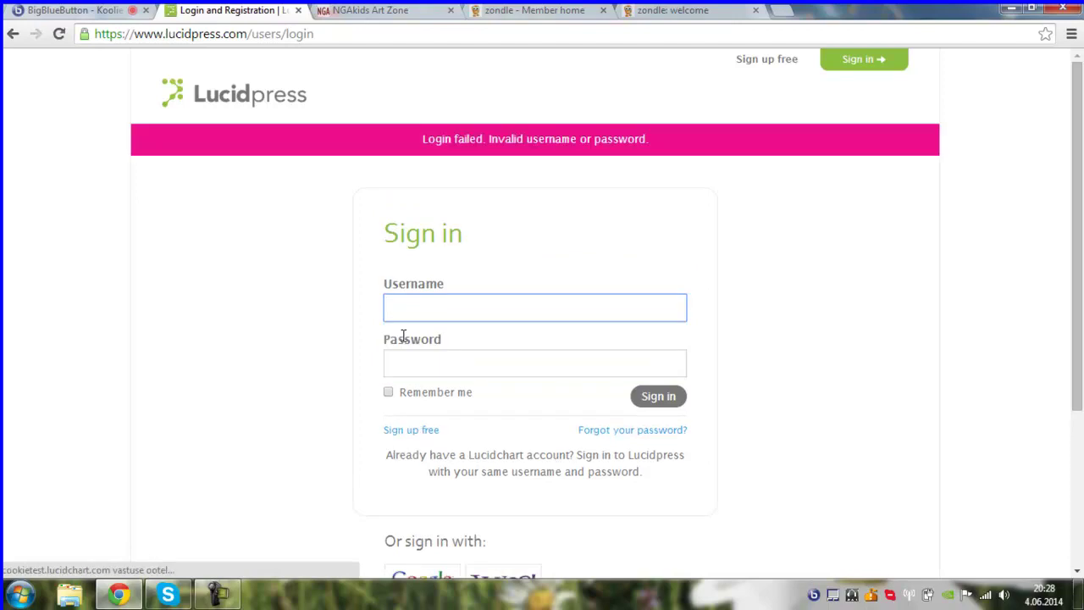
- After the login failure, re-enter the saved username and the account password and submit again
{"action": "type", "text": "in"}
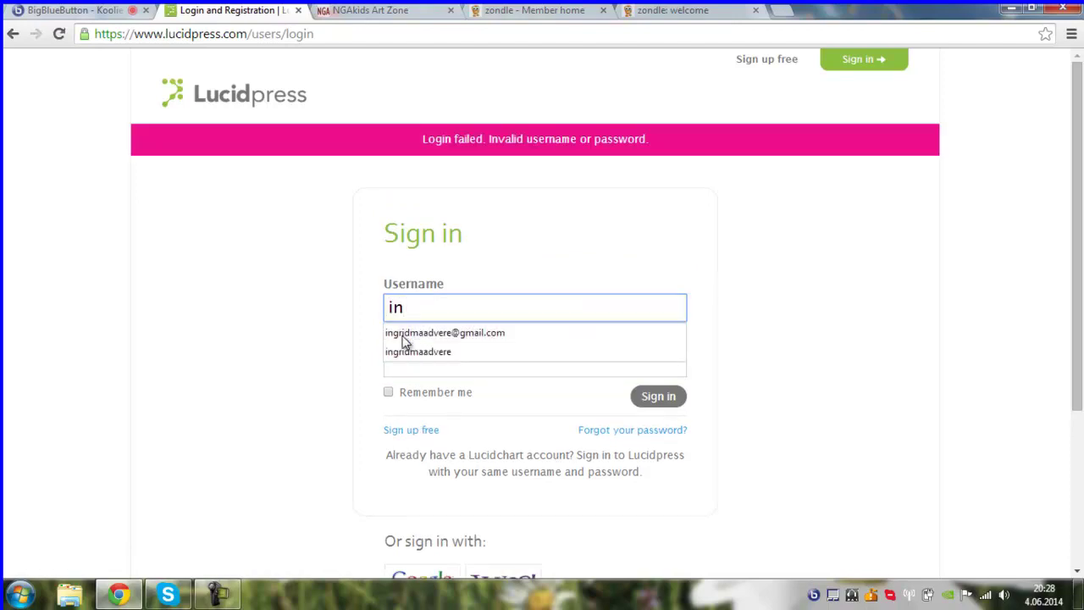
{"action": "left_click", "coordinate": [403, 336]}
{"action": "left_click", "coordinate": [440, 366]}
{"action": "type", "text": "•••••••"}
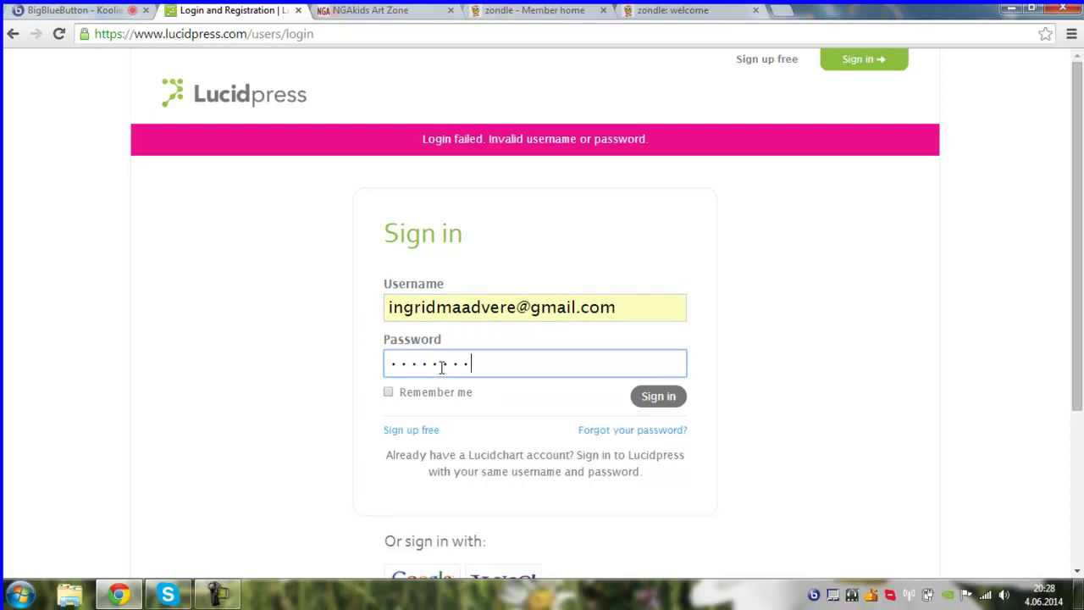
{"action": "type", "text": "•"}
{"action": "key", "text": "Return"}
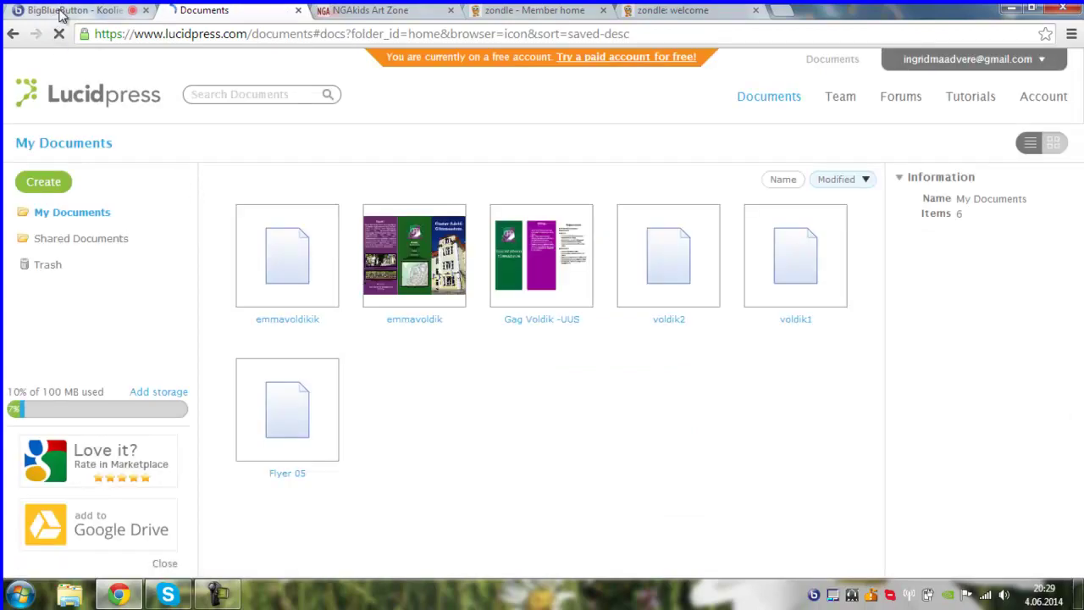
- Back on the Lucidpress My Documents list, open the Create options
{"action": "left_click", "coordinate": [60, 12]}
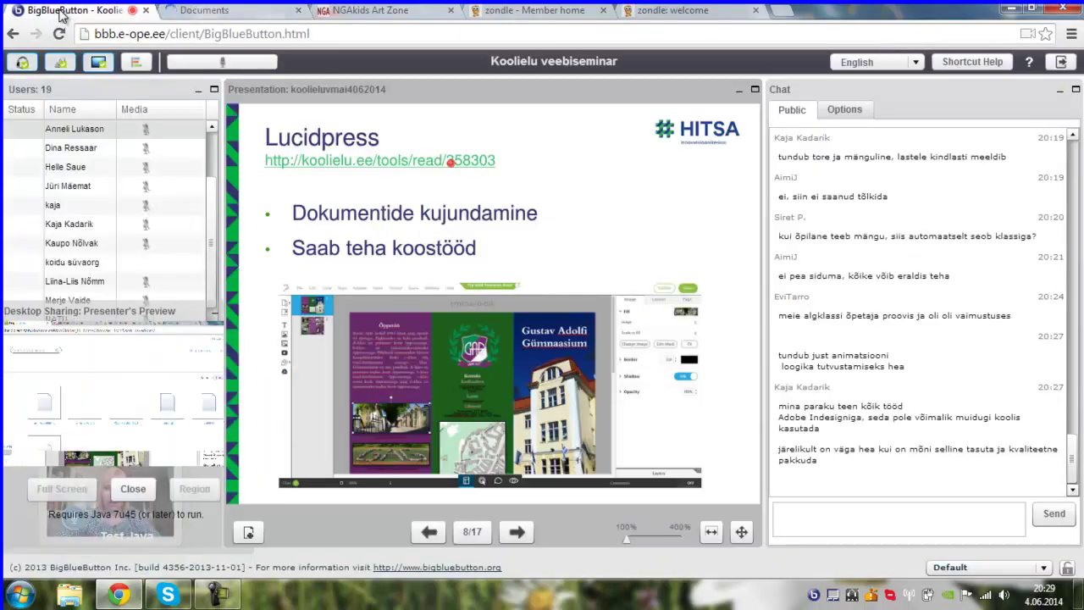
{"action": "left_click", "coordinate": [204, 11]}
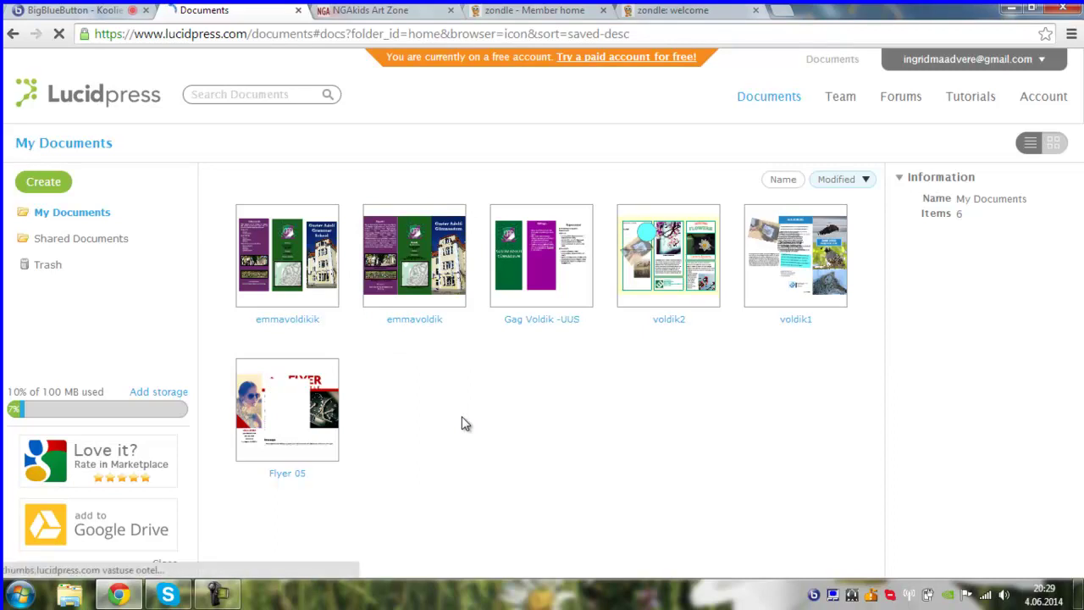
{"action": "left_click", "coordinate": [47, 188]}
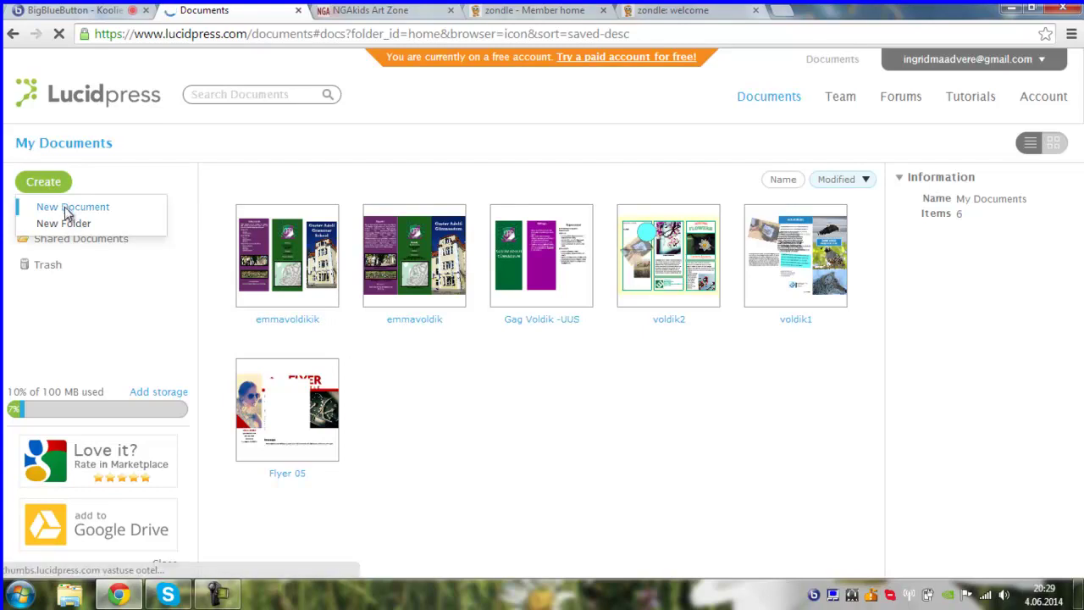
- Start a new document from the For Print templates using Brochure 04
{"action": "left_click", "coordinate": [67, 213]}
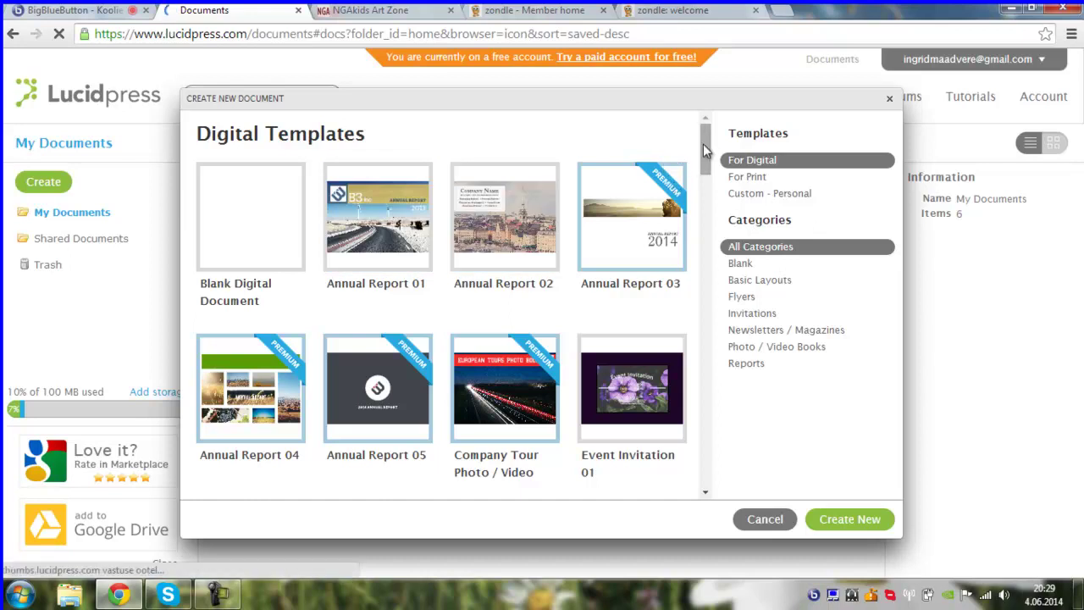
{"action": "mouse_move", "coordinate": [705, 141]}
{"action": "left_mouse_down"}
{"action": "mouse_move", "coordinate": [705, 157]}
{"action": "mouse_move", "coordinate": [706, 139]}
{"action": "left_mouse_up"}
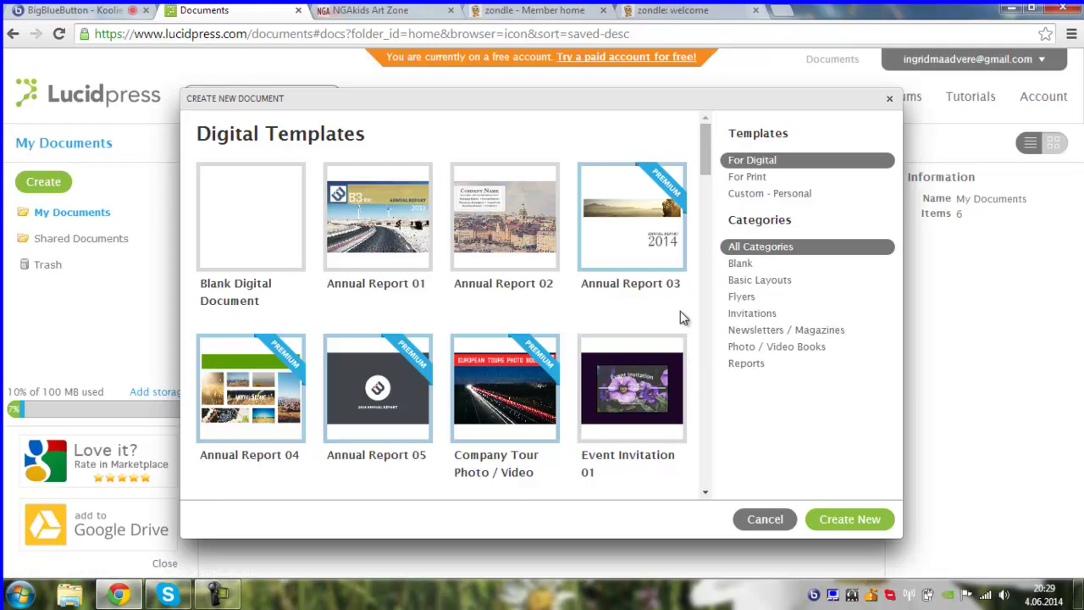
{"action": "left_click", "coordinate": [761, 179]}
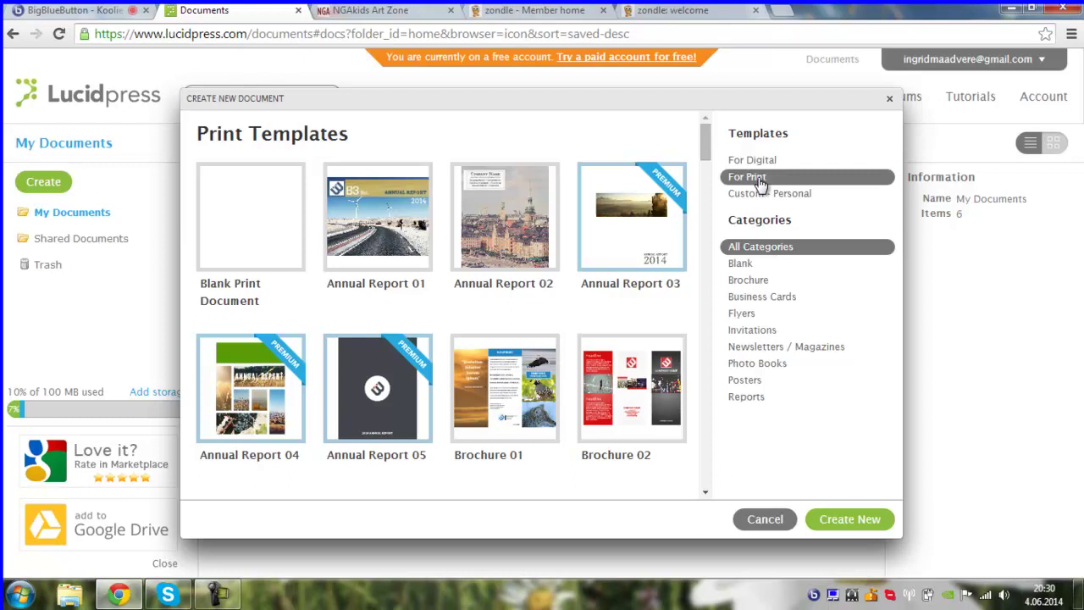
{"action": "left_click_drag", "start_coordinate": [706, 144], "coordinate": [710, 180]}
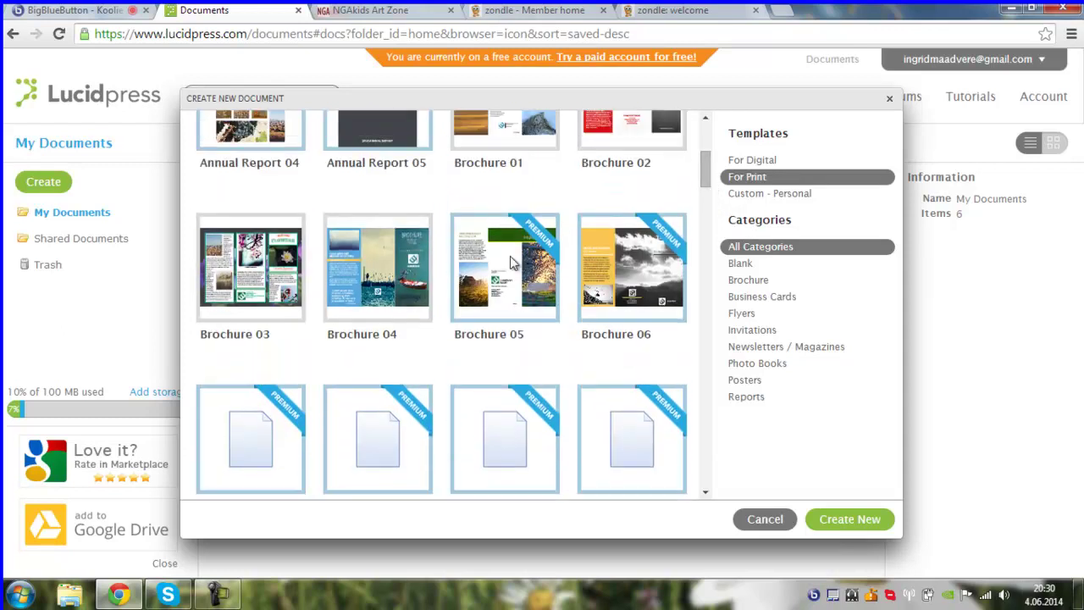
{"action": "double_click", "coordinate": [381, 280]}
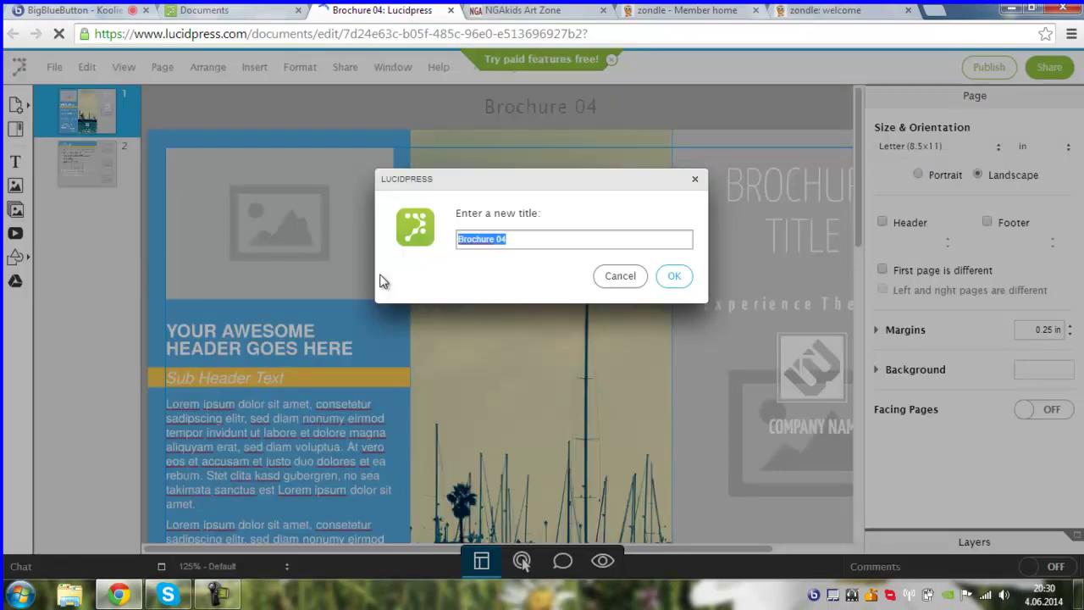
- Title the brochure 'katse3' and delete the ship photo above the left panel's header
{"action": "type", "text": "katse3"}
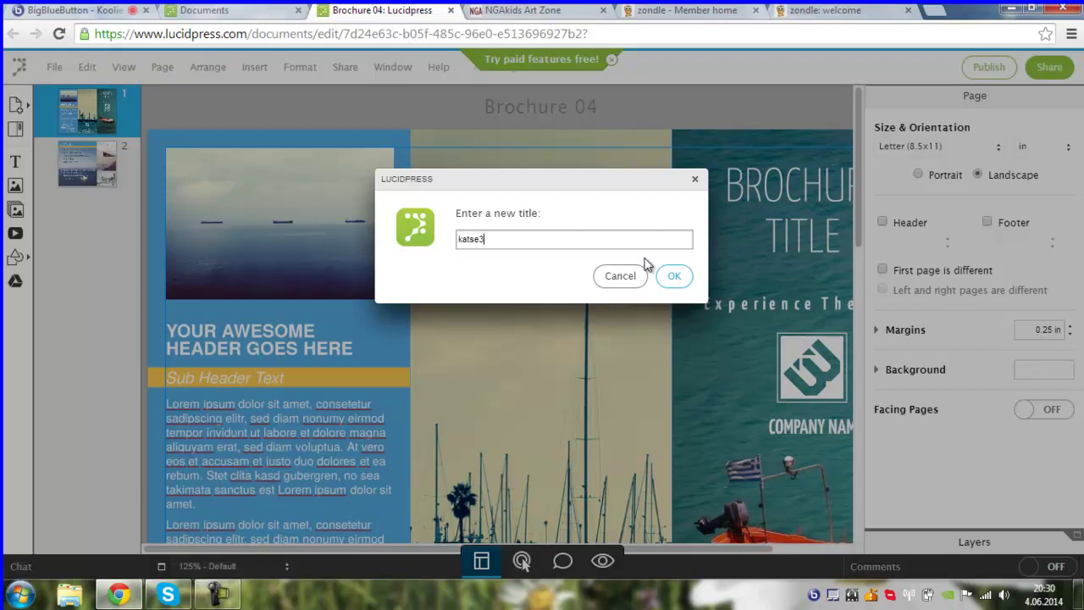
{"action": "left_click", "coordinate": [681, 286]}
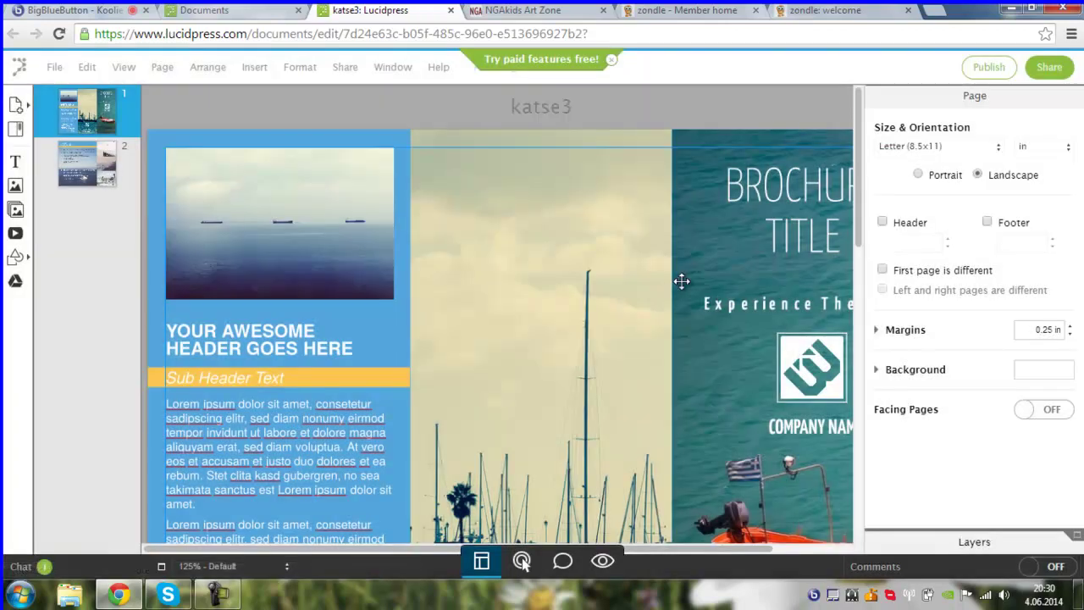
{"action": "left_click", "coordinate": [311, 246]}
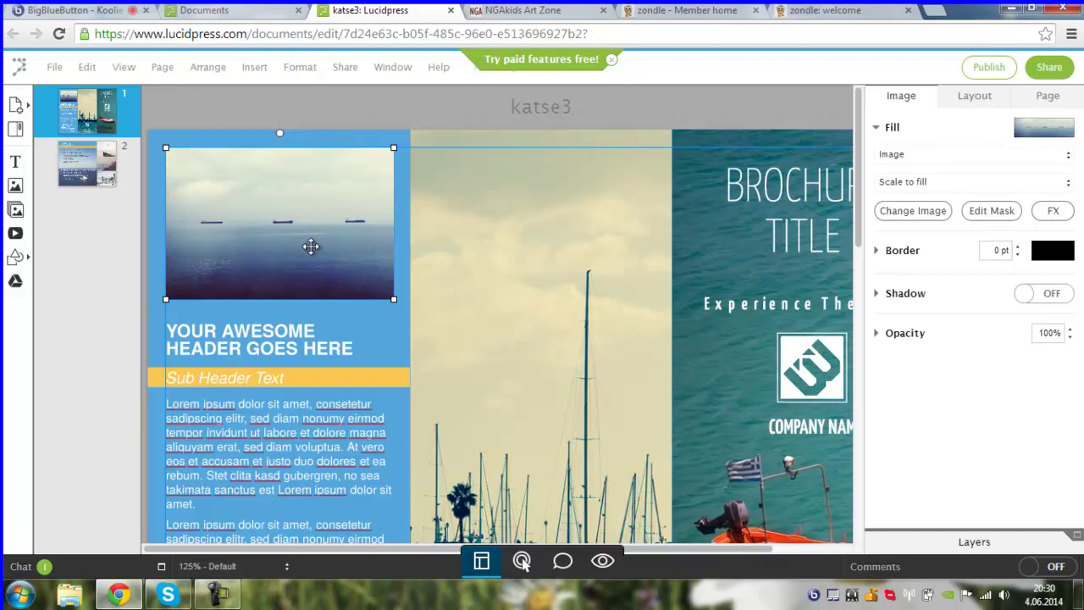
{"action": "key", "text": "Delete"}
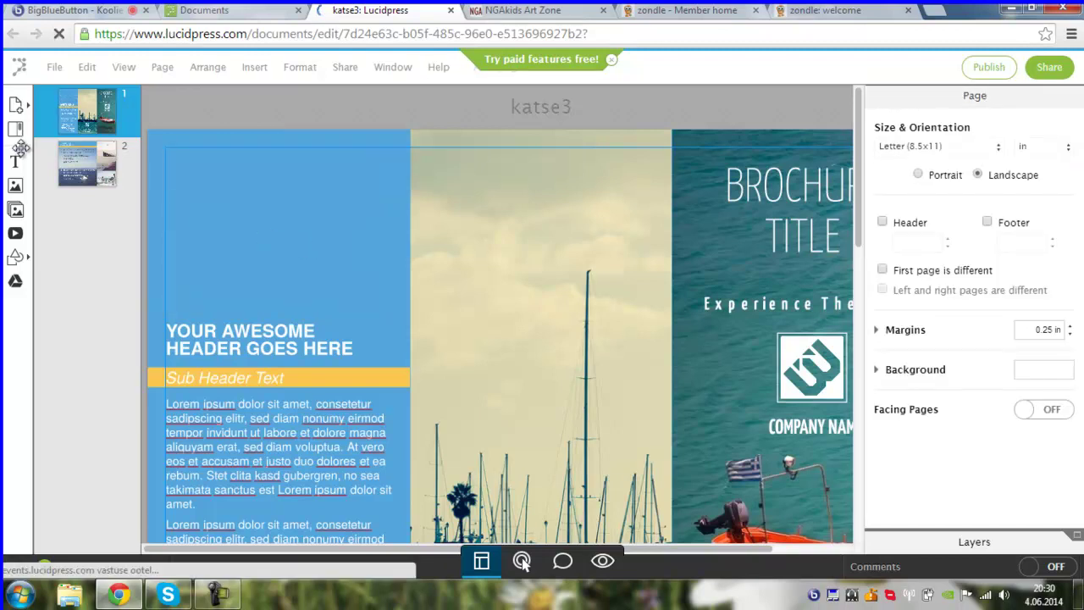
- Insert the phone-and-monitor photo, move it above the left panel's header, and resize it to fit
{"action": "left_click", "coordinate": [16, 194]}
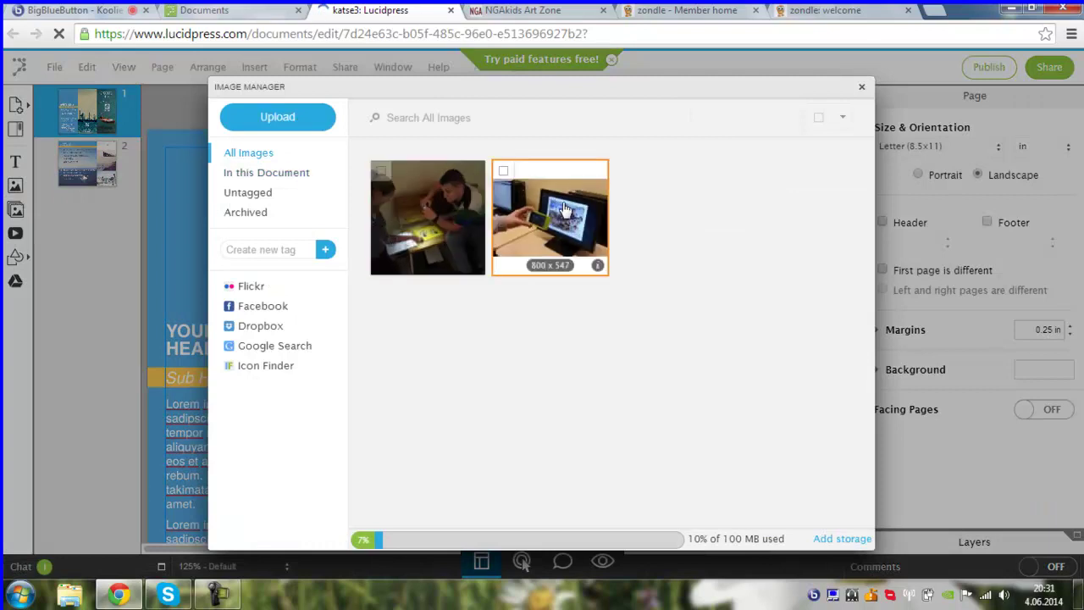
{"action": "left_click", "coordinate": [560, 205]}
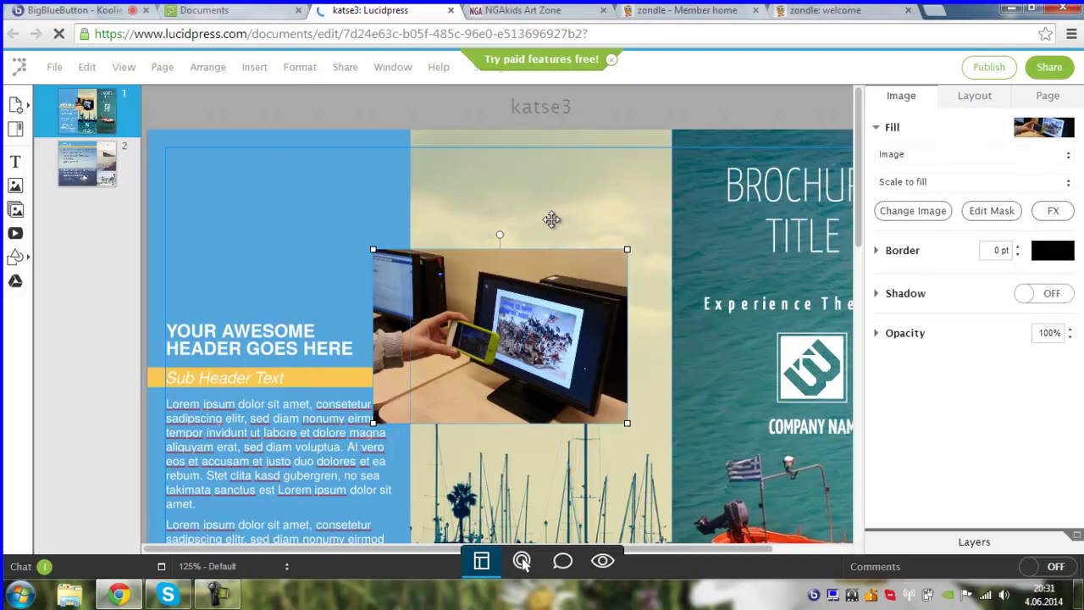
{"action": "left_click_drag", "start_coordinate": [483, 286], "coordinate": [313, 204]}
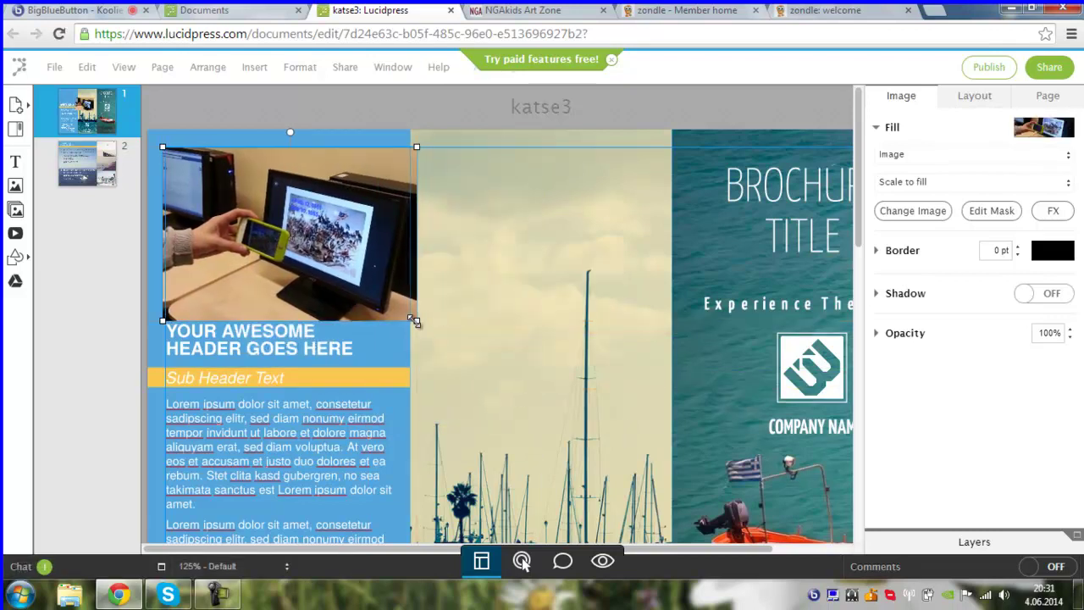
{"action": "left_click_drag", "start_coordinate": [416, 318], "coordinate": [393, 304]}
{"action": "left_click_drag", "start_coordinate": [330, 247], "coordinate": [336, 257]}
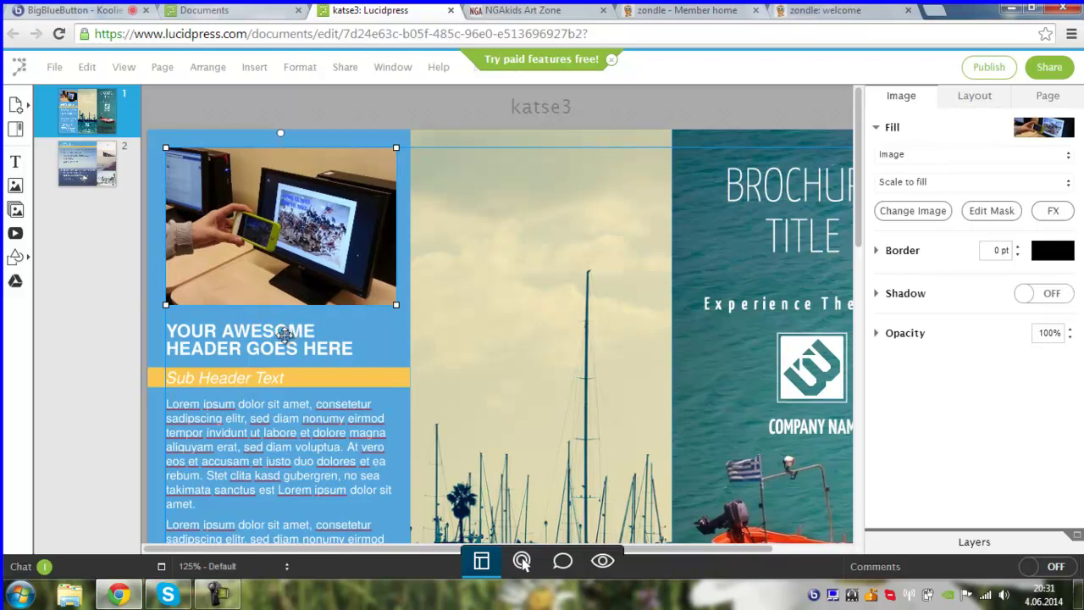
- Replace the left panel's placeholder heading with the text 'MINU TEKST'
{"action": "left_click", "coordinate": [285, 335]}
{"action": "double_click", "coordinate": [285, 335]}
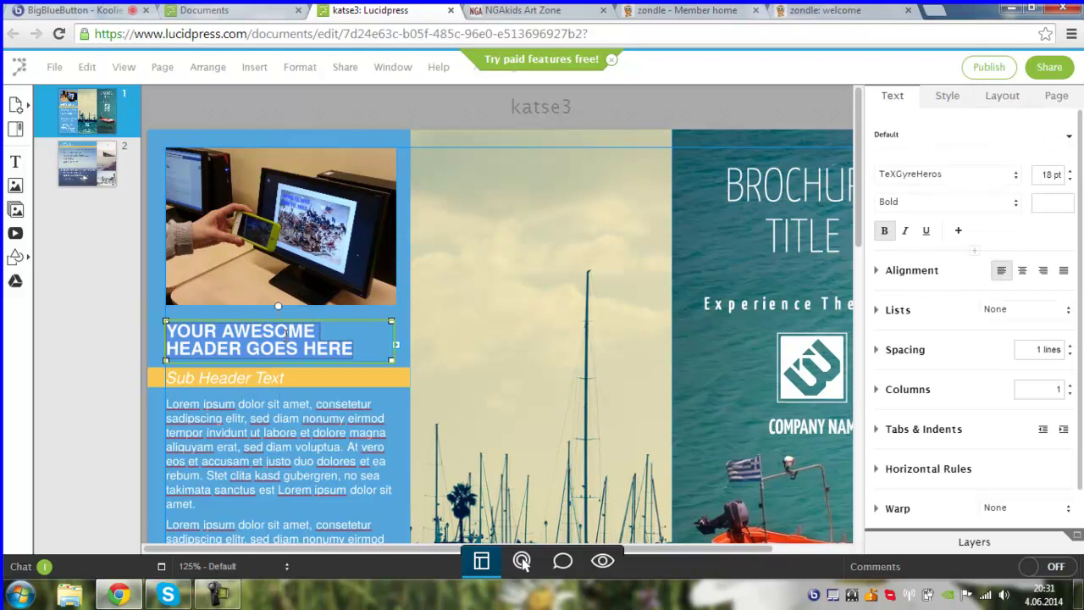
{"action": "type", "text": "MINU M"}
{"action": "key", "text": "BackSpace"}
{"action": "type", "text": "TEKST"}
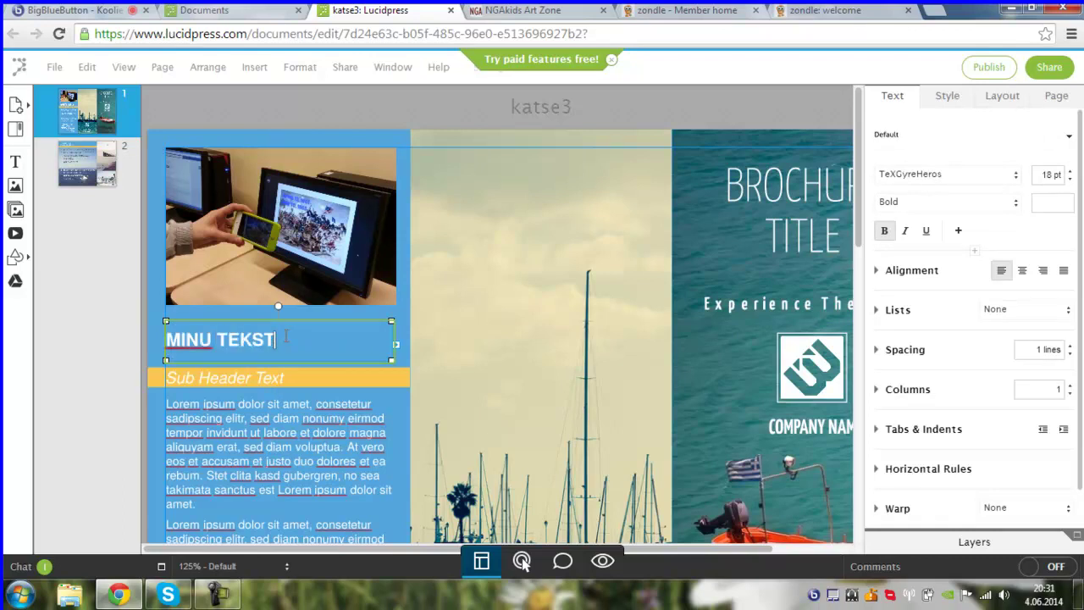
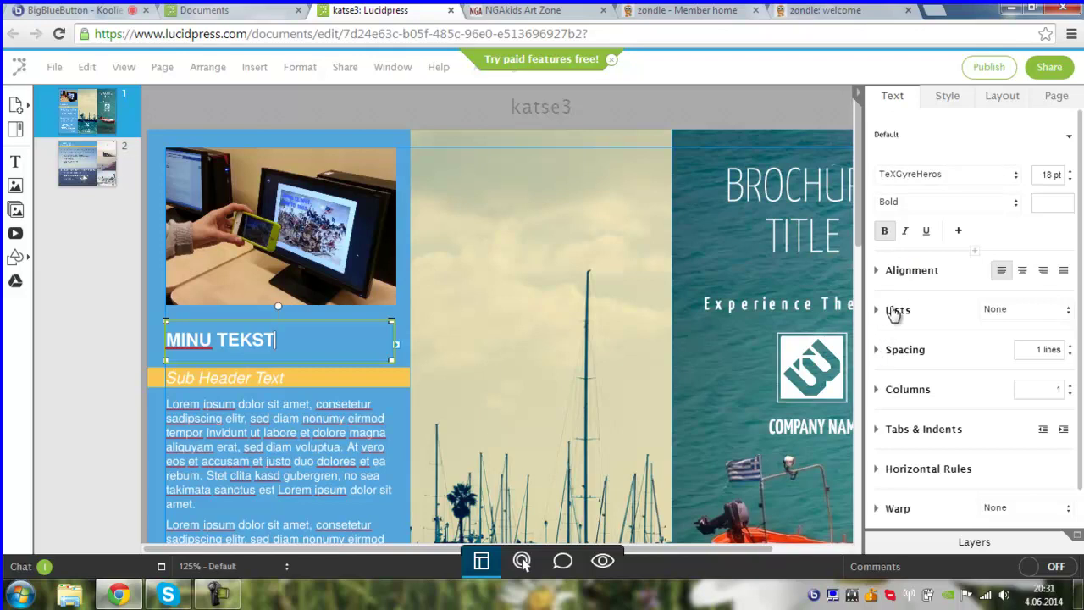
- Look through the text box's font, spacing, fill, position and page settings without changing anything
{"action": "left_click", "coordinate": [1012, 176]}
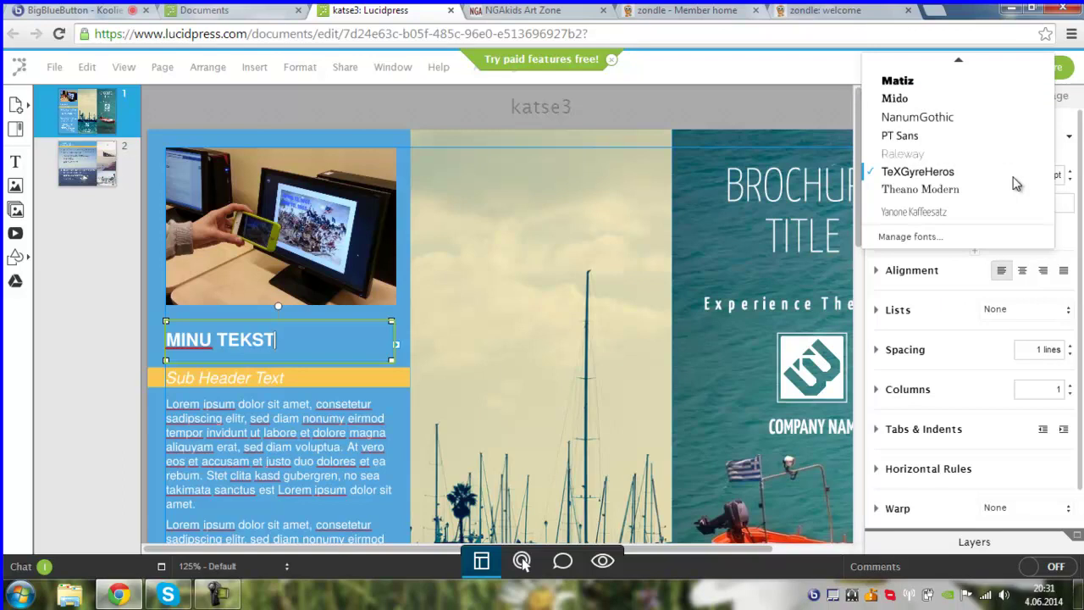
{"action": "left_click", "coordinate": [880, 354]}
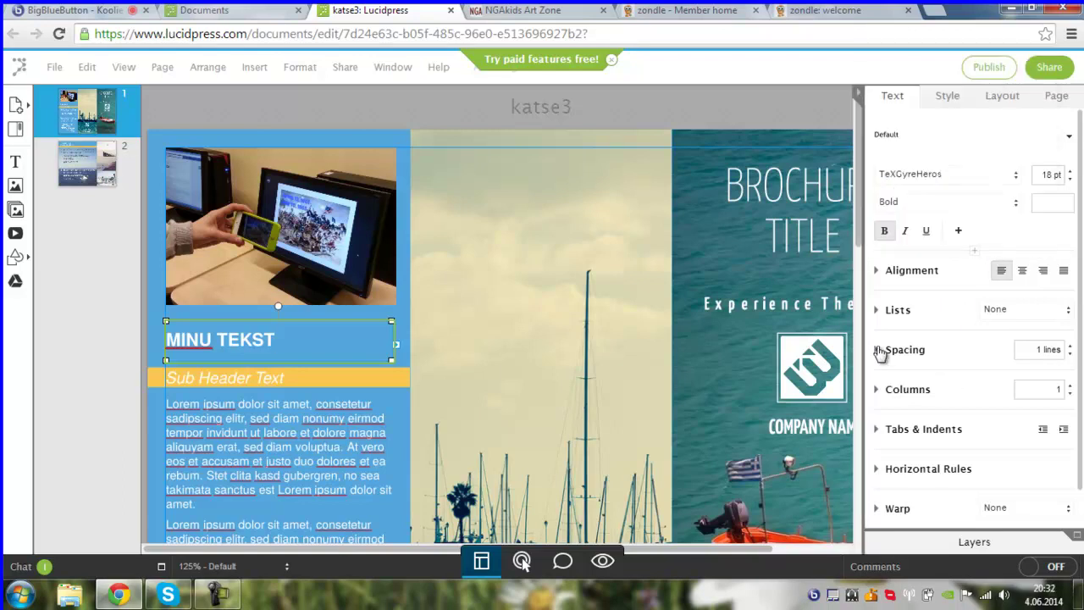
{"action": "left_click", "coordinate": [881, 354]}
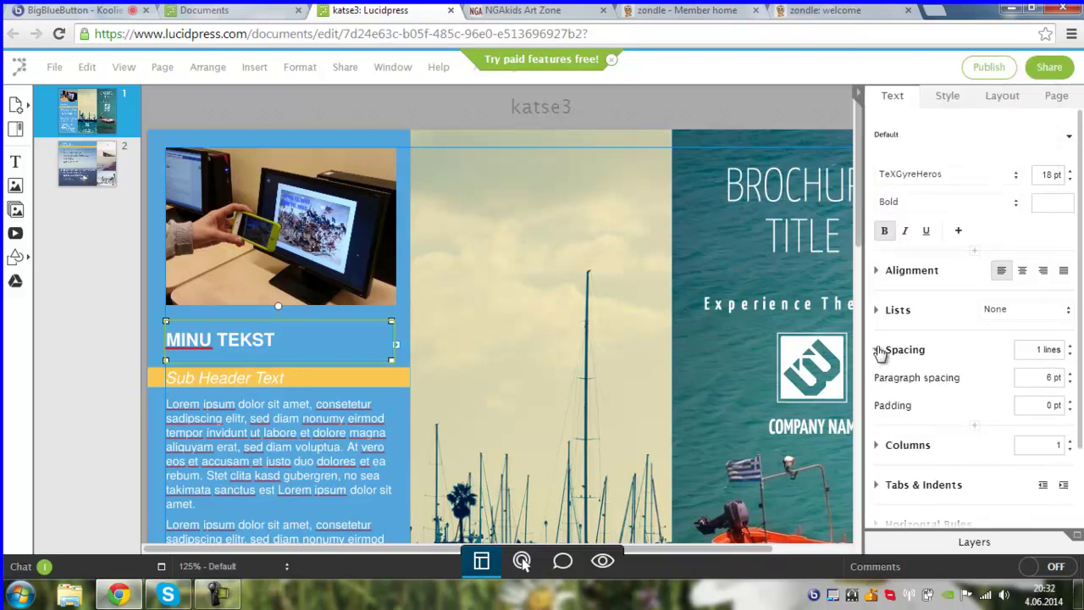
{"action": "left_click", "coordinate": [880, 354]}
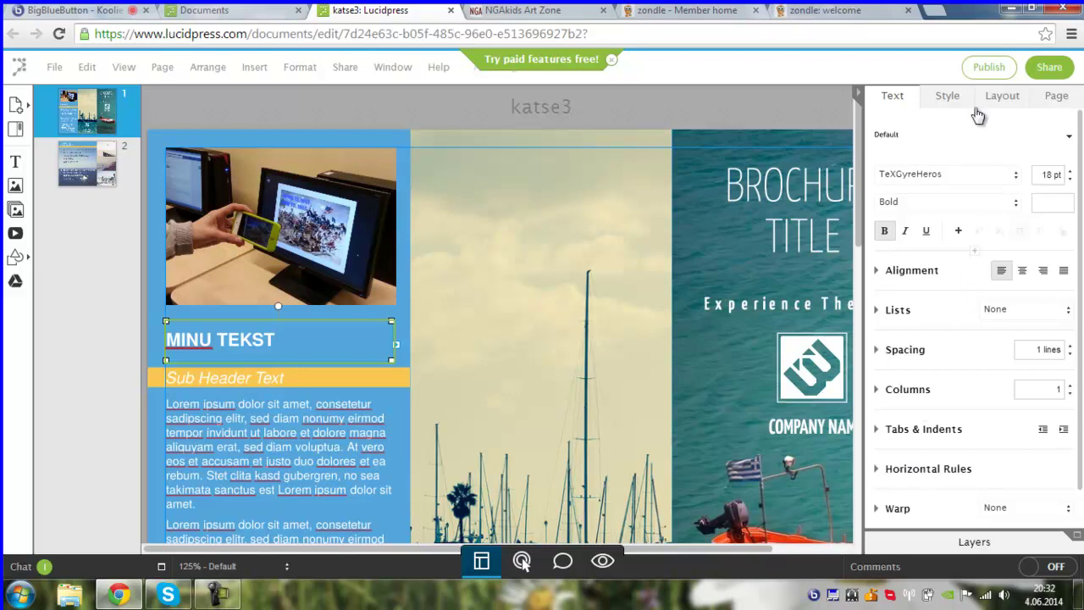
{"action": "left_click", "coordinate": [947, 98]}
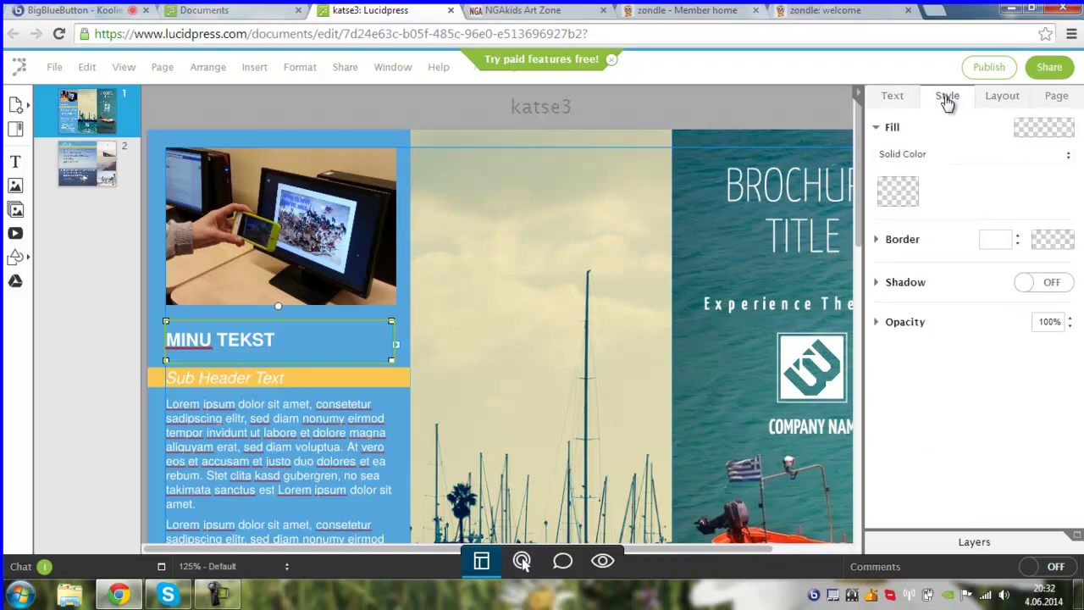
{"action": "left_click", "coordinate": [1003, 99]}
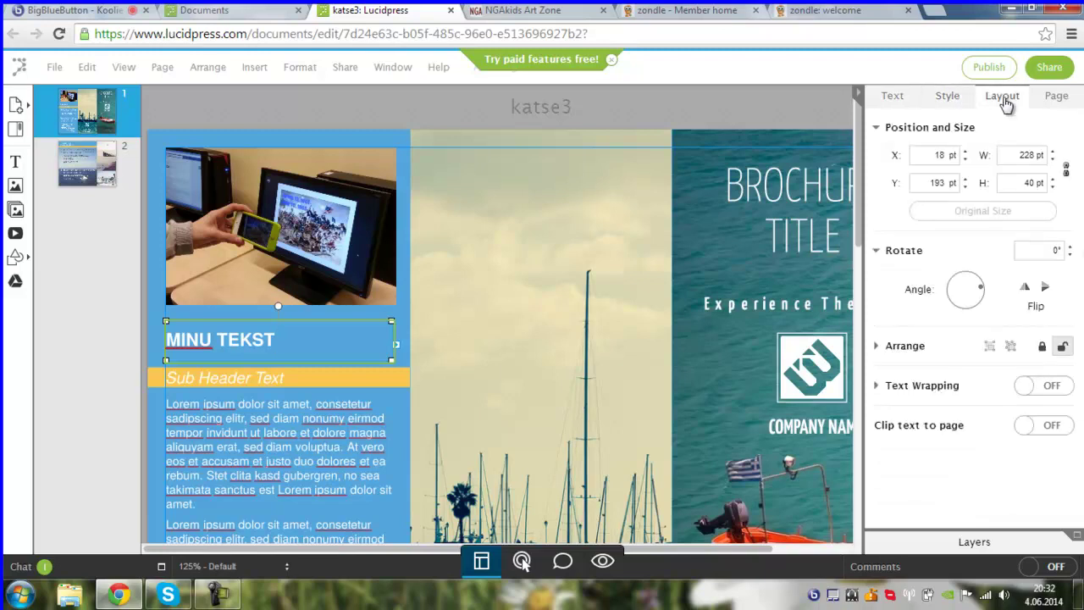
{"action": "left_click", "coordinate": [1050, 98]}
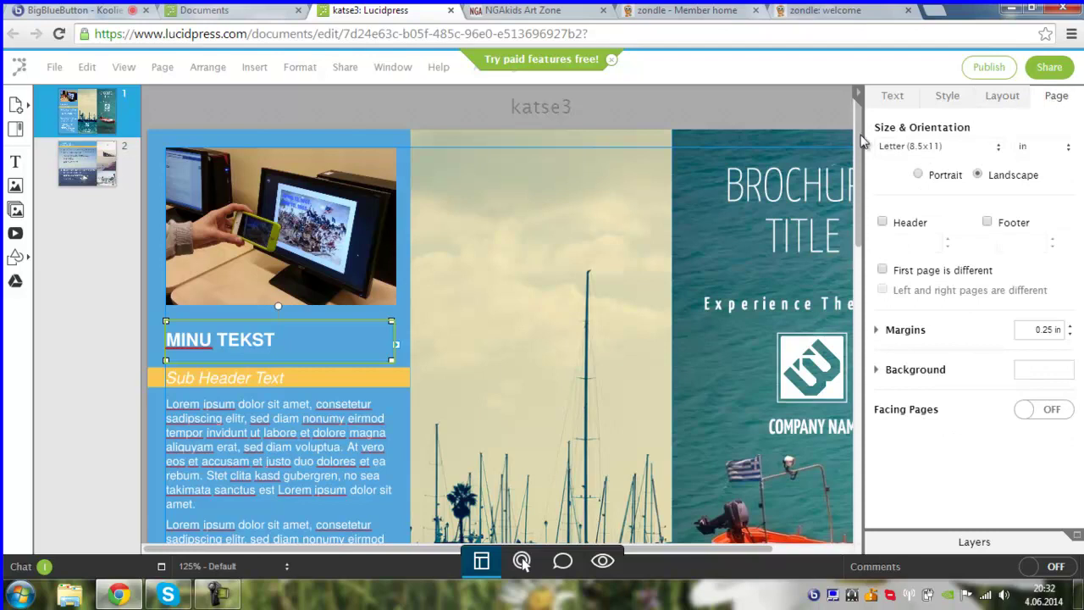
{"action": "left_click", "coordinate": [896, 102]}
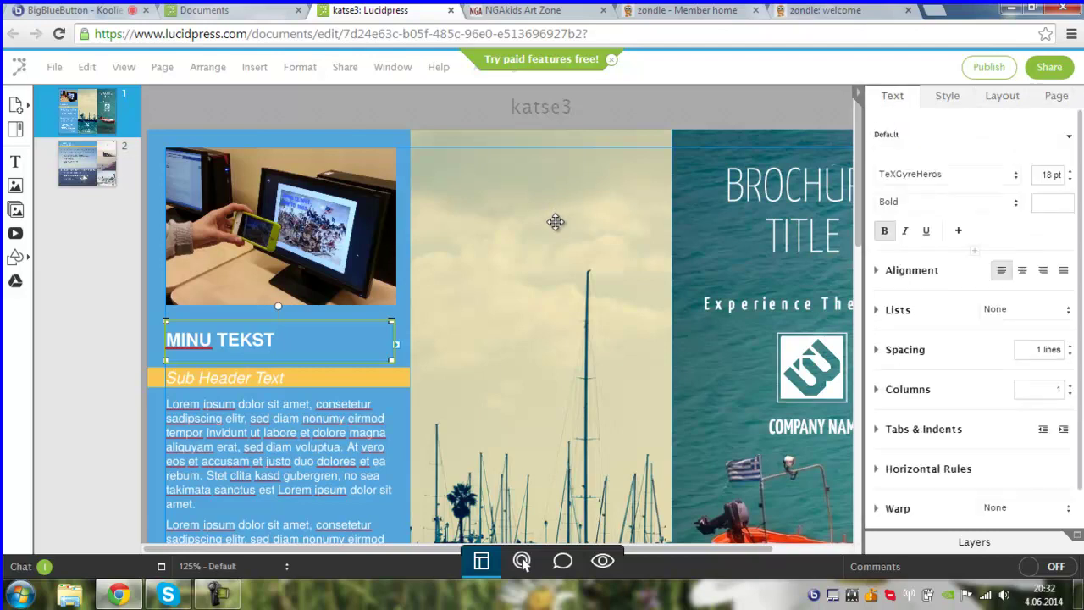
- Select the harbour photo in the middle panel and scroll down the brochure
{"action": "left_click", "coordinate": [484, 257]}
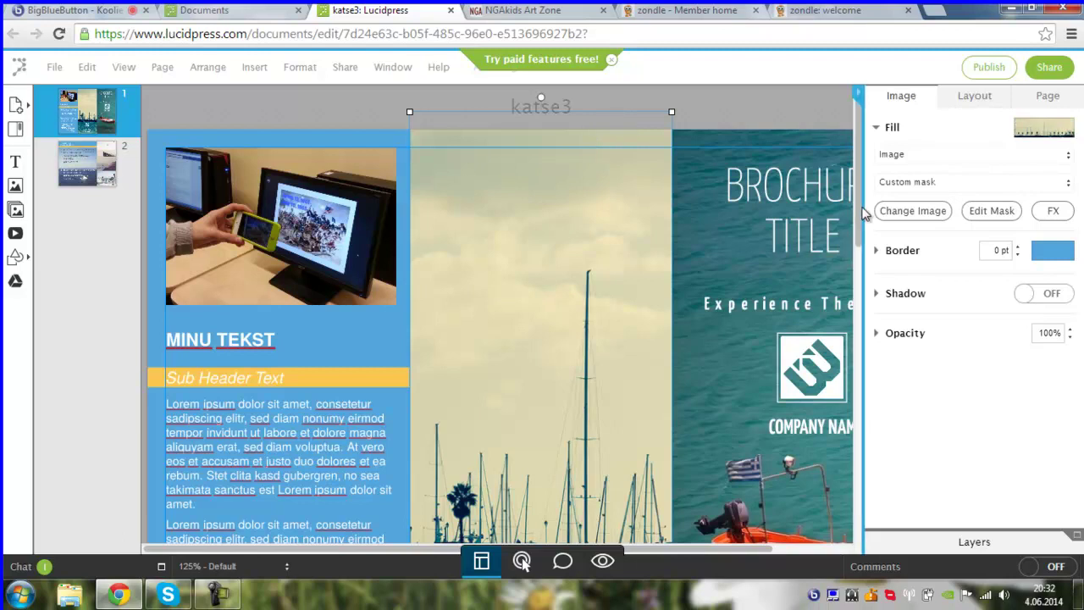
{"action": "scroll", "coordinate": [859, 218], "scroll_direction": "down", "scroll_amount": 1}
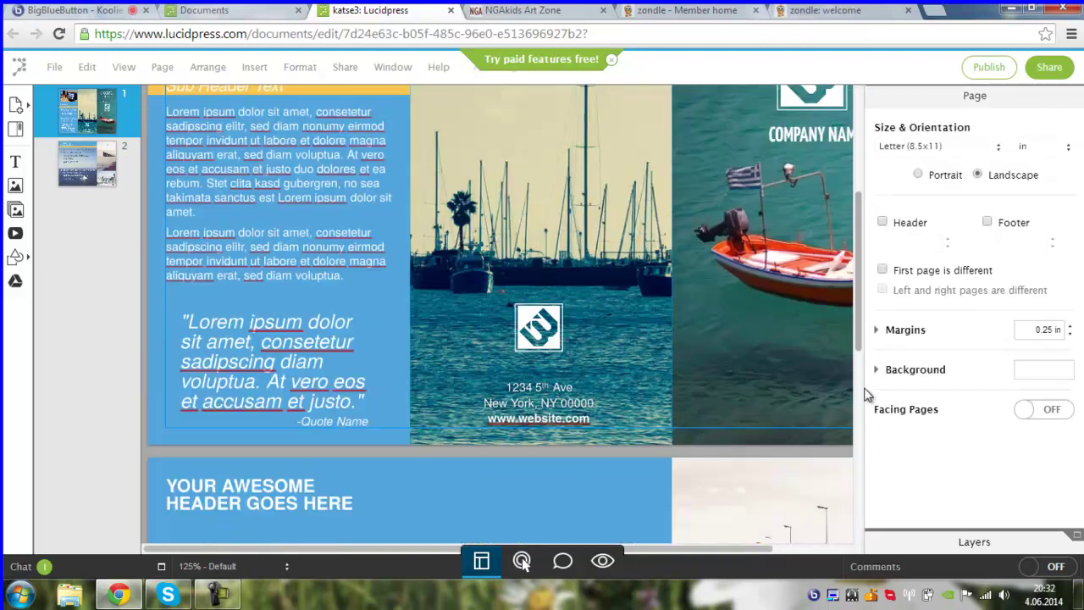
{"action": "scroll", "coordinate": [866, 385], "scroll_direction": "down", "scroll_amount": 3}
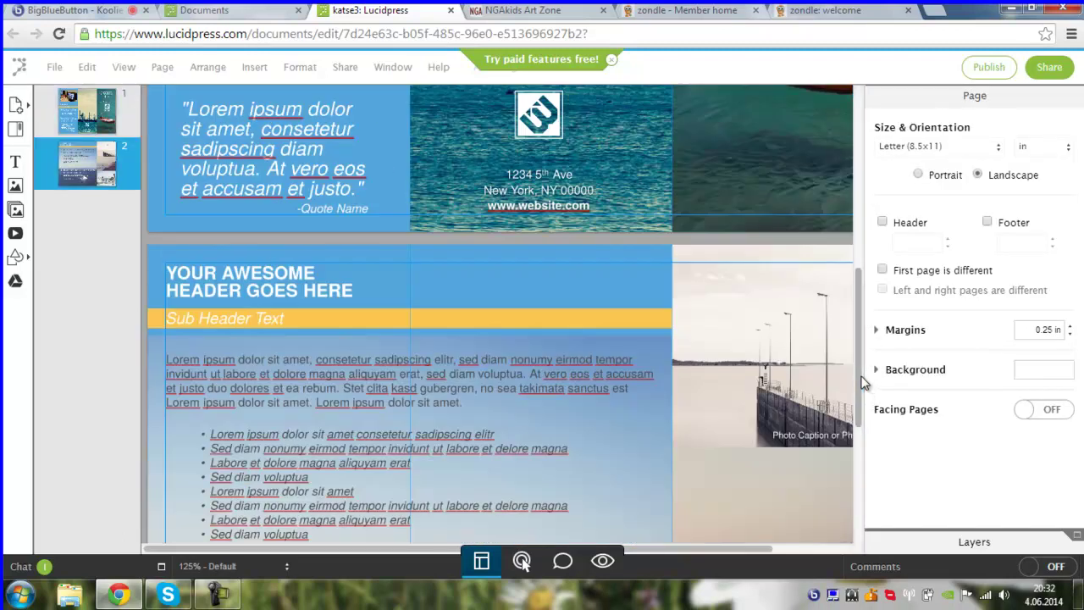
{"action": "scroll", "coordinate": [862, 398], "scroll_direction": "down", "scroll_amount": 1}
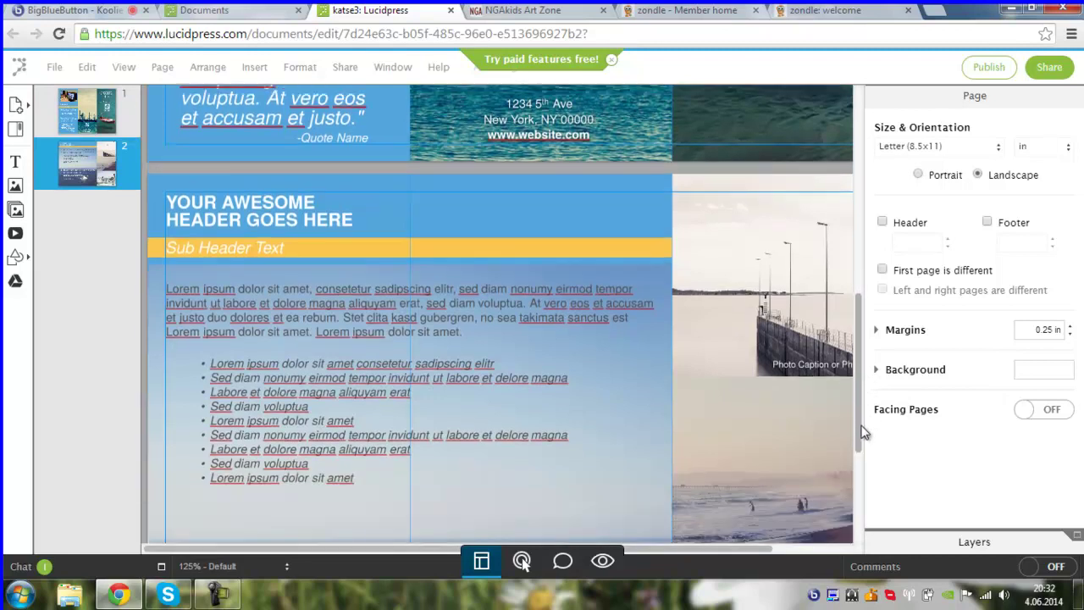
{"action": "scroll", "coordinate": [862, 415], "scroll_direction": "down", "scroll_amount": 3}
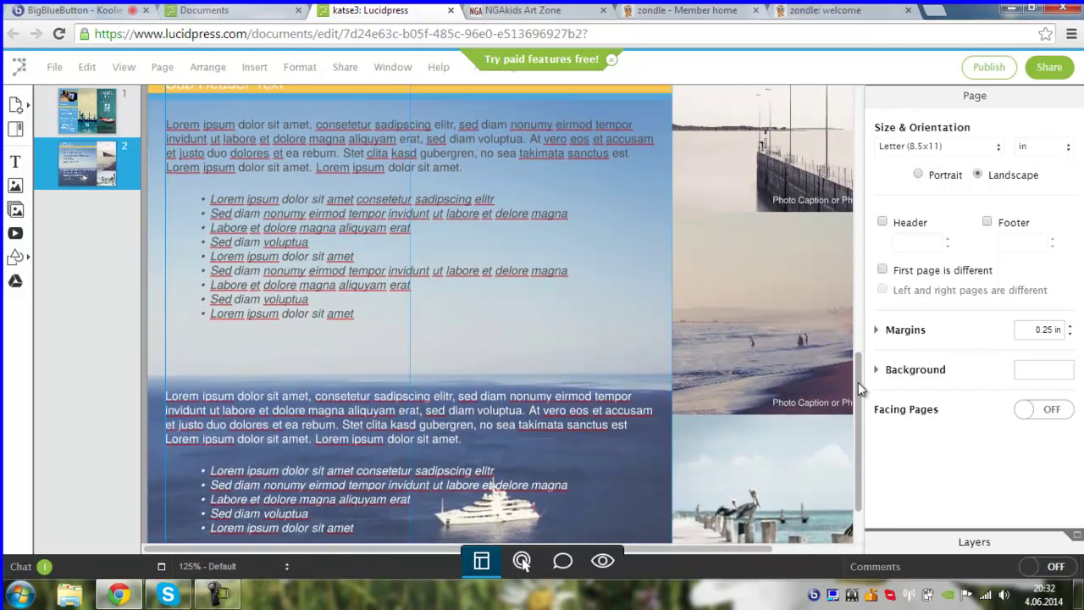
{"action": "left_click_drag", "start_coordinate": [857, 382], "coordinate": [864, 179]}
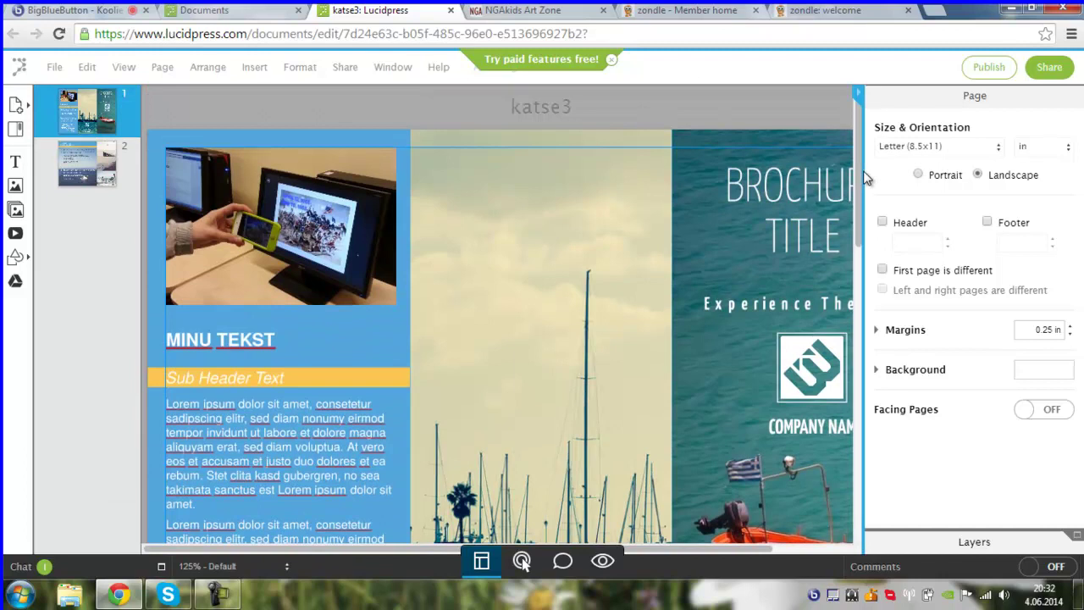
- View the brochure's sharing options, then close them
{"action": "left_click", "coordinate": [1049, 69]}
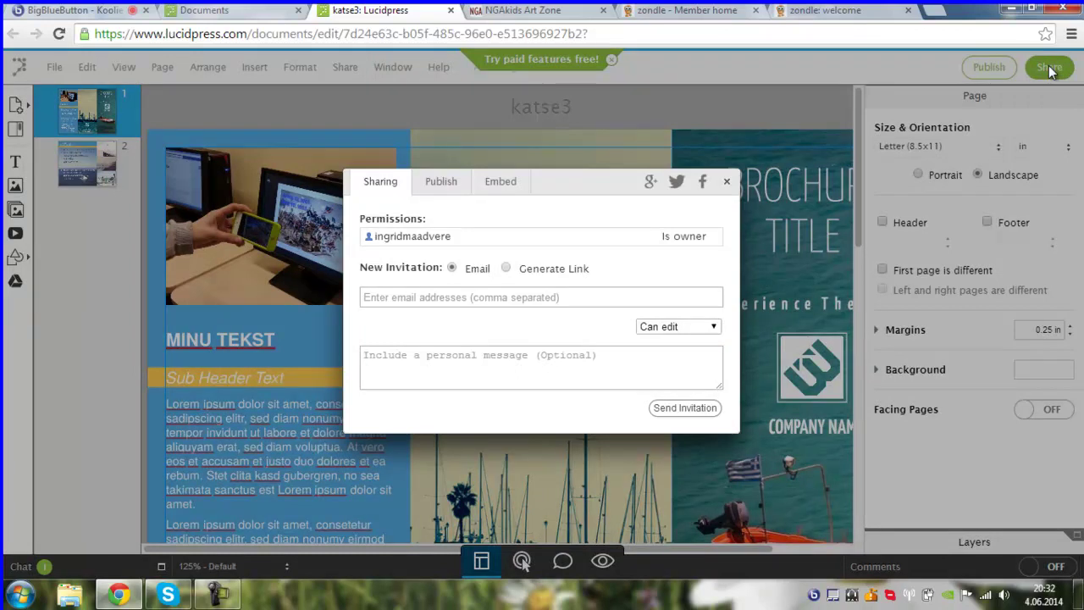
{"action": "left_click", "coordinate": [727, 183]}
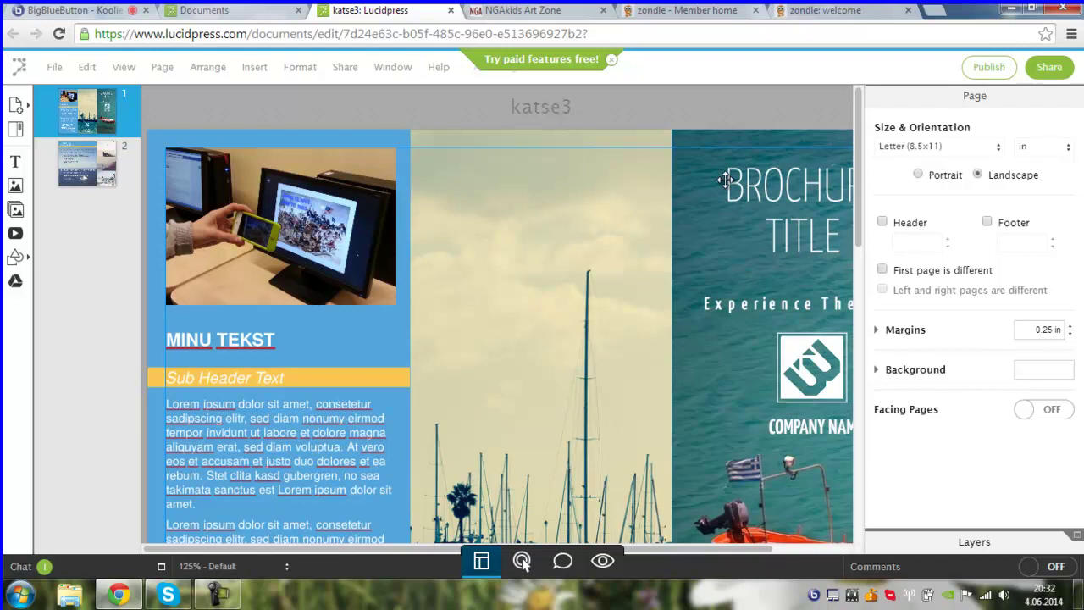
{"action": "left_click_drag", "start_coordinate": [857, 191], "coordinate": [863, 161]}
- Open the shared Australiia document for editing from Shared Documents, then return to the webinar
{"action": "left_click", "coordinate": [18, 73]}
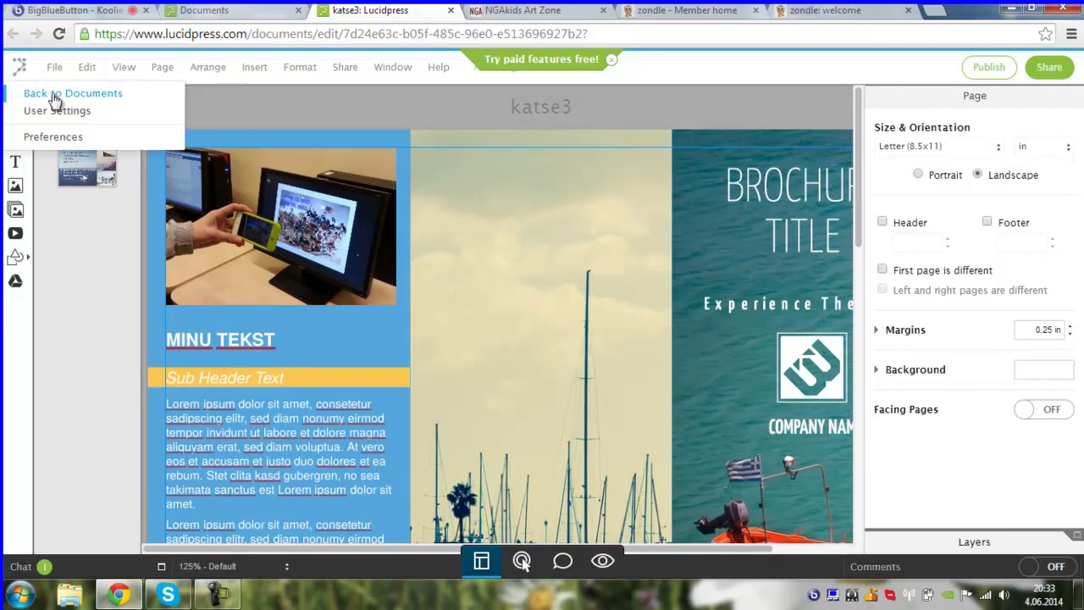
{"action": "left_click", "coordinate": [52, 93]}
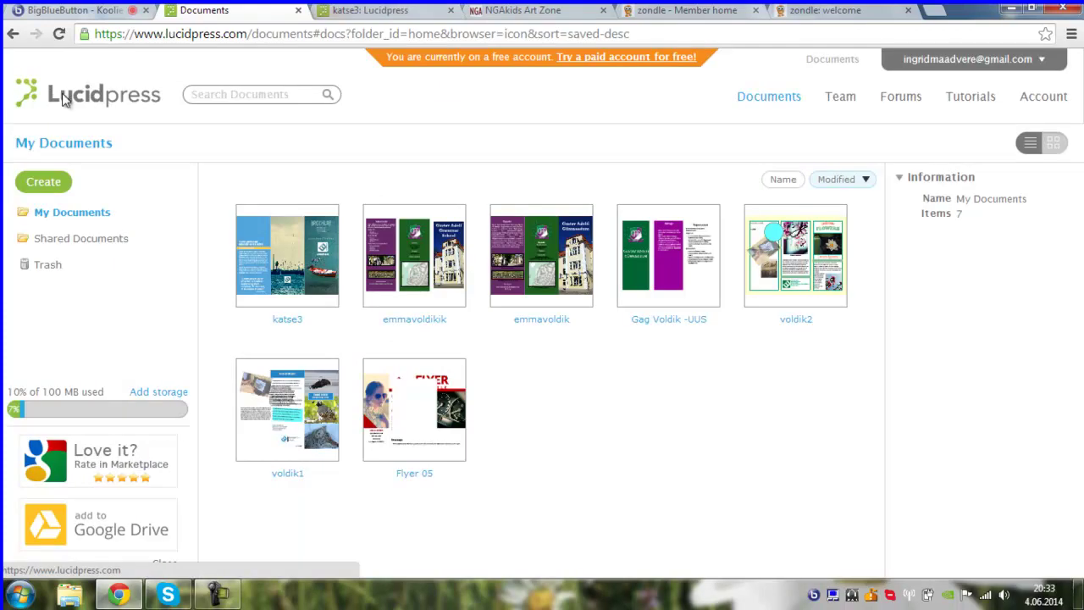
{"action": "left_click", "coordinate": [406, 295]}
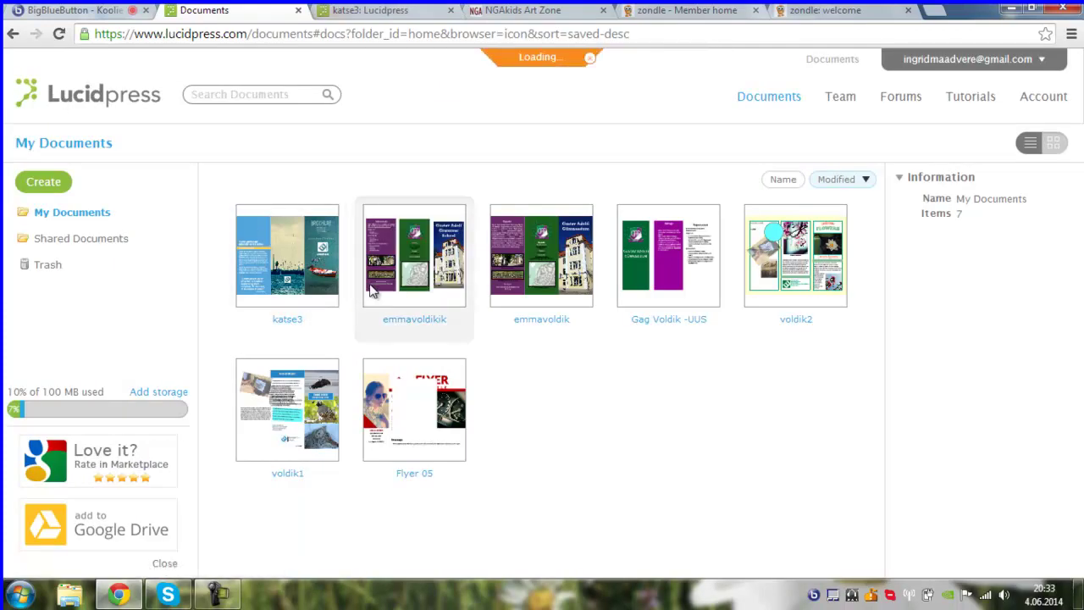
{"action": "left_click", "coordinate": [59, 246]}
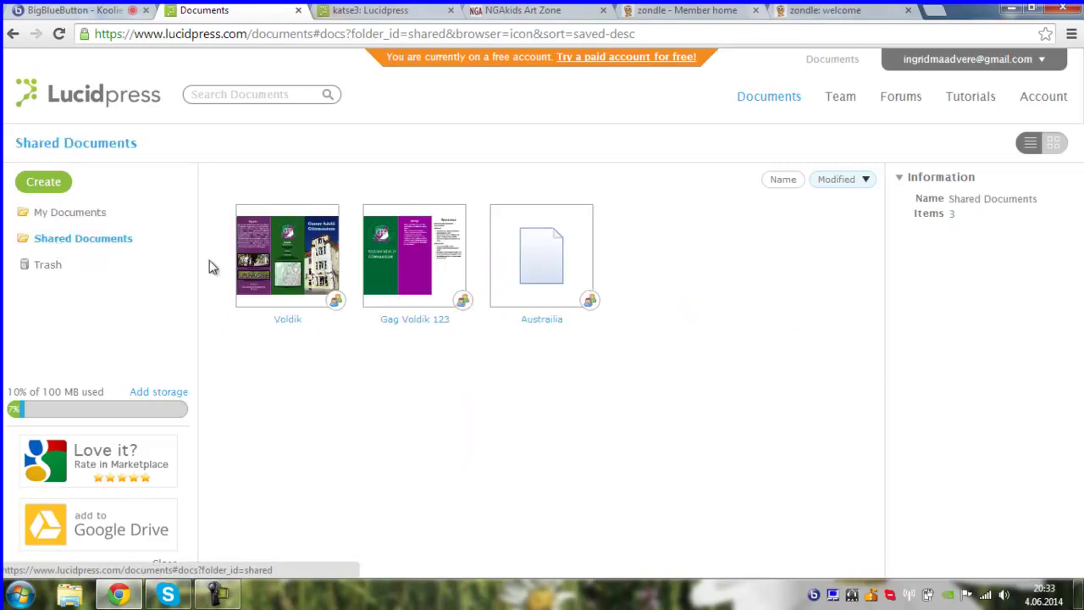
{"action": "left_click", "coordinate": [546, 280]}
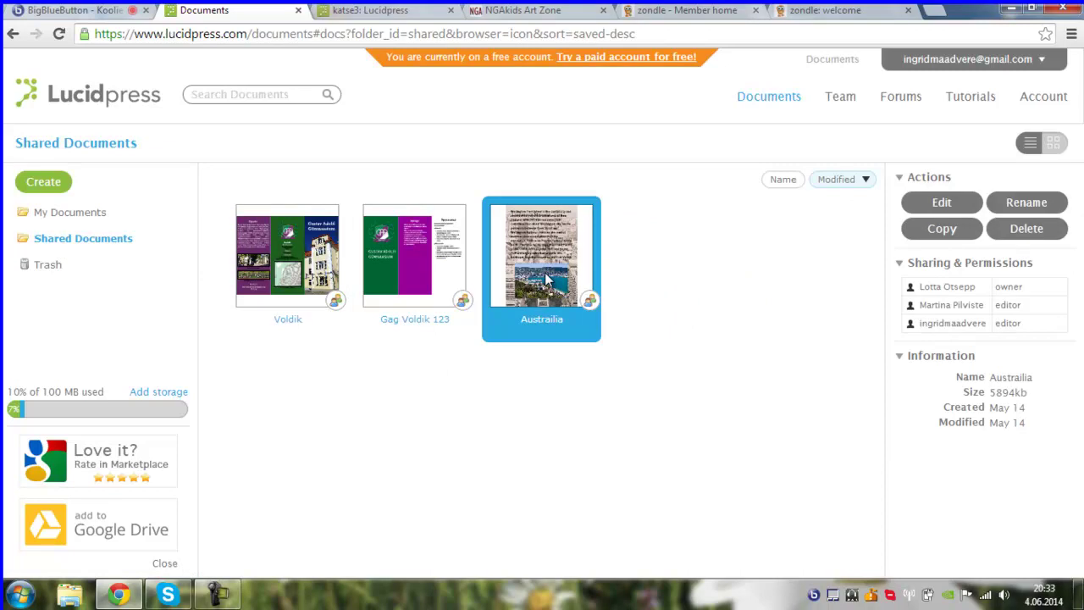
{"action": "left_click", "coordinate": [925, 208]}
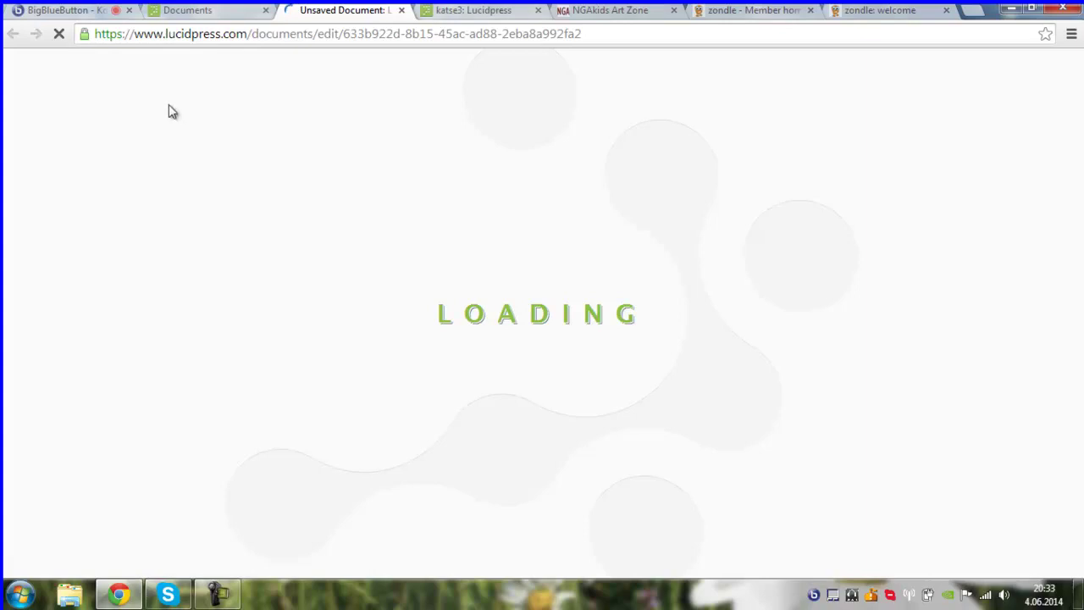
{"action": "left_click", "coordinate": [64, 10]}
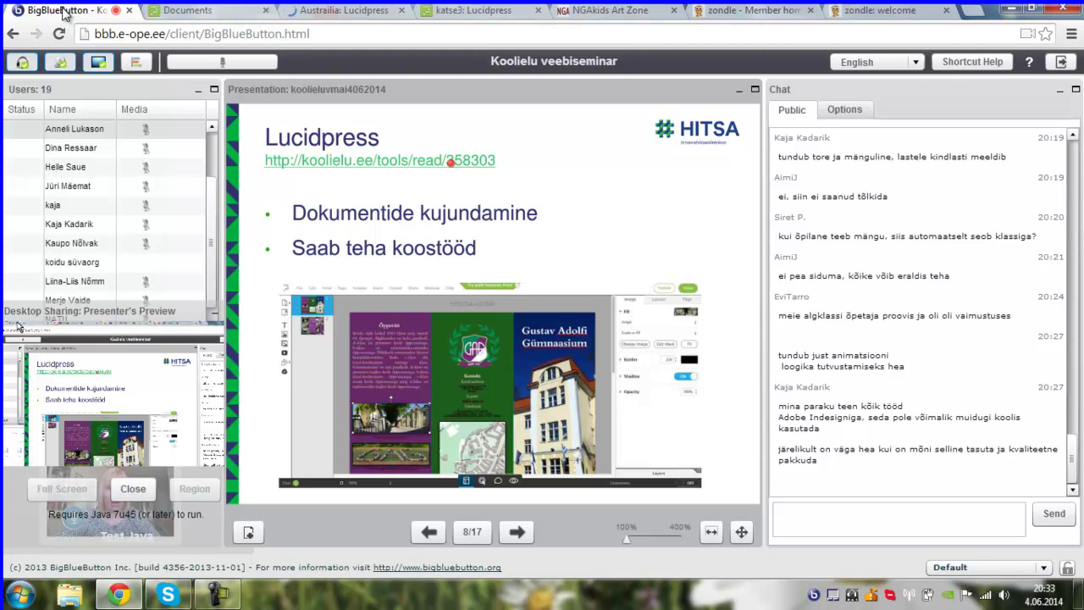
- Switch back to the Australiia: Lucidpress tab as the document loads
{"action": "left_click", "coordinate": [334, 10]}
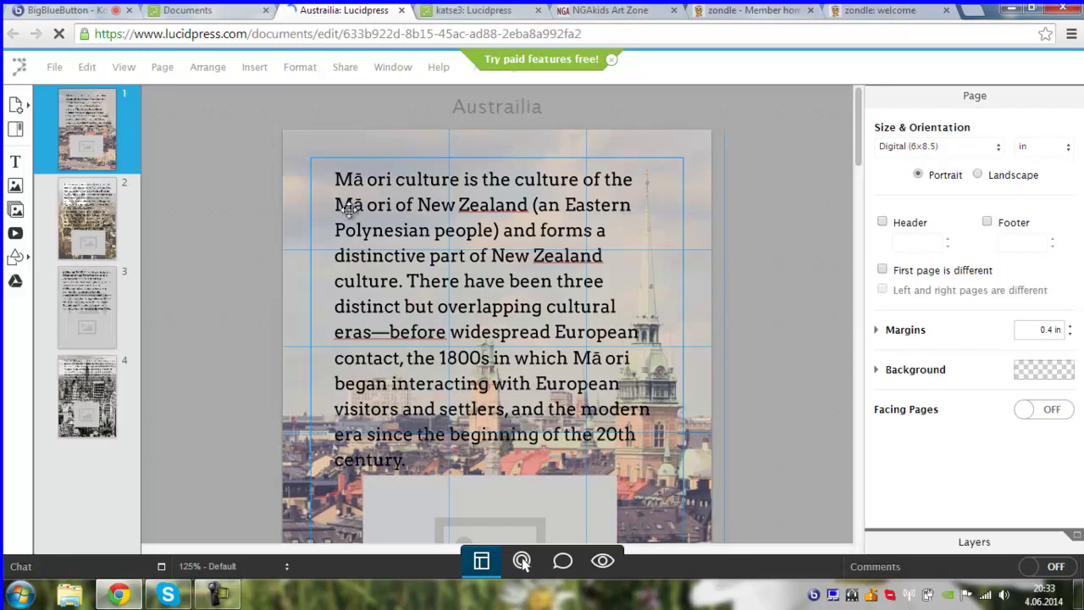
- Page through the Australiia brochure's pages 2–4, back to page 1, then return to the webinar
{"action": "left_click", "coordinate": [91, 231]}
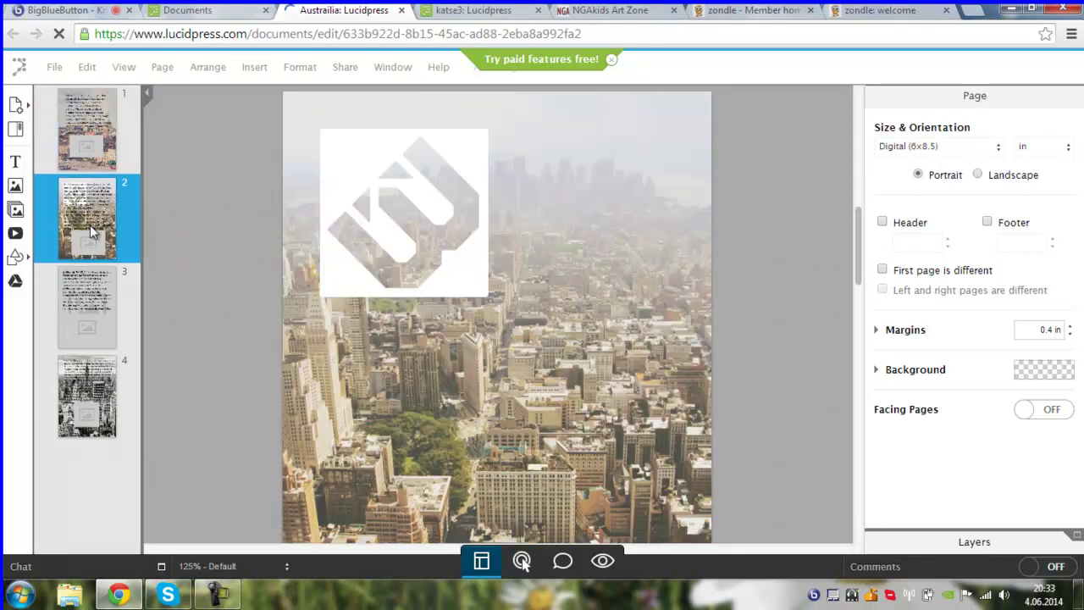
{"action": "left_click", "coordinate": [93, 296]}
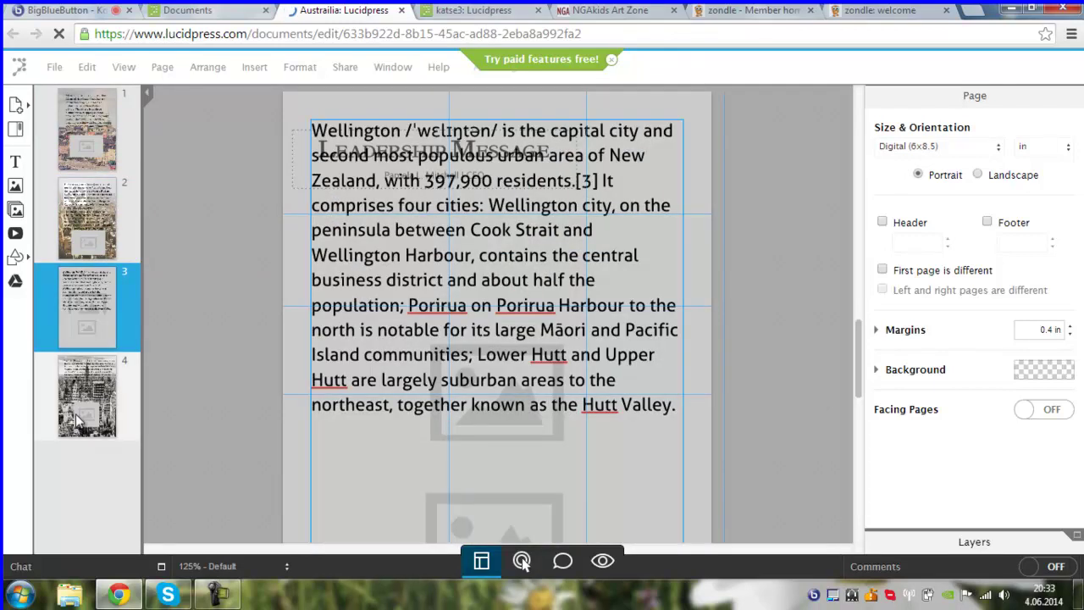
{"action": "left_click", "coordinate": [78, 421]}
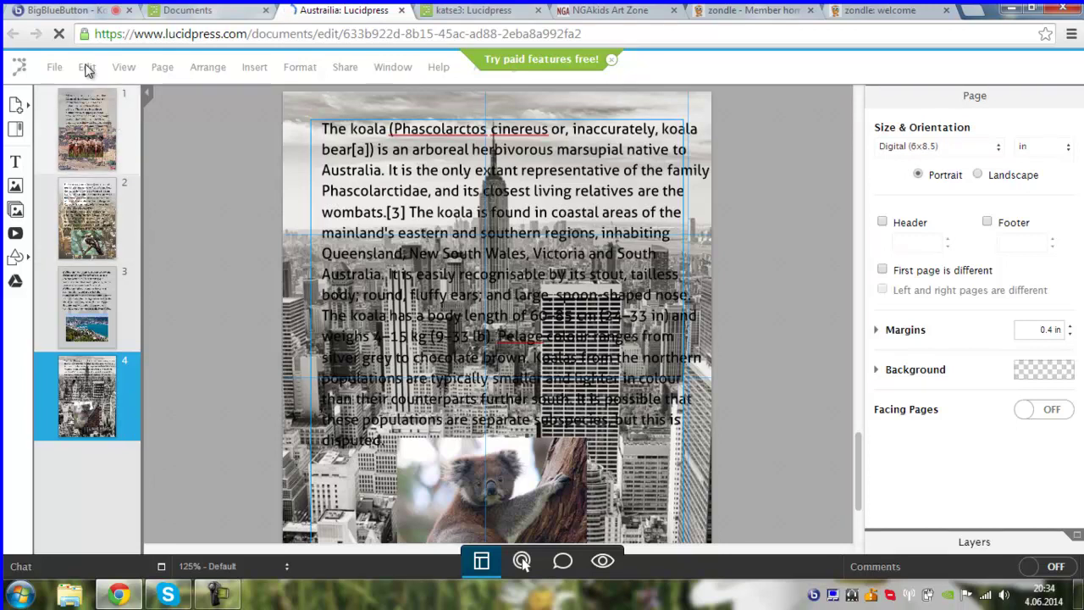
{"action": "left_click", "coordinate": [89, 158]}
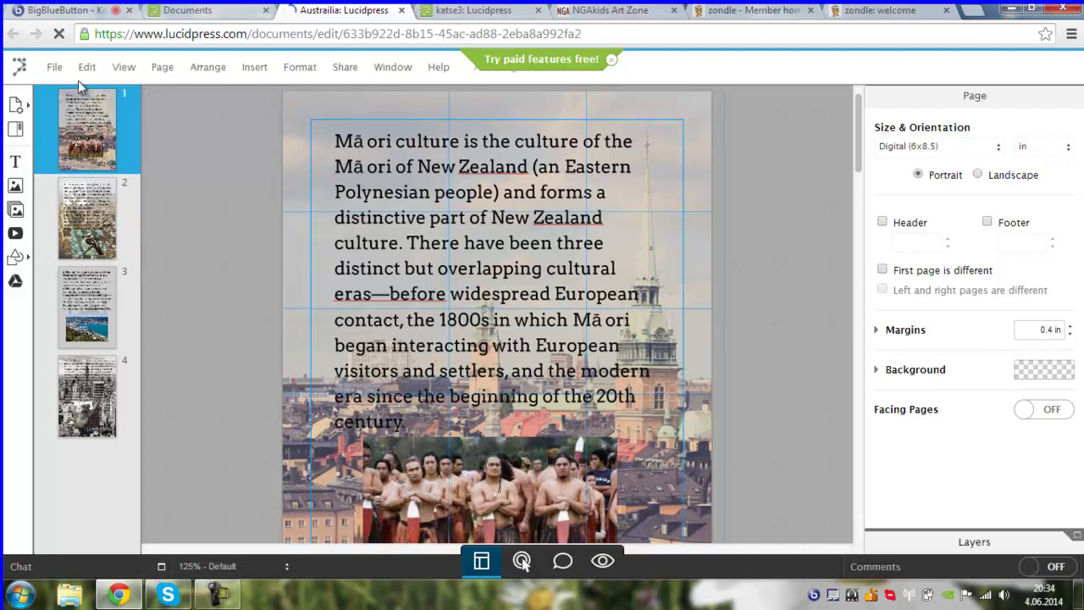
{"action": "left_click", "coordinate": [53, 15]}
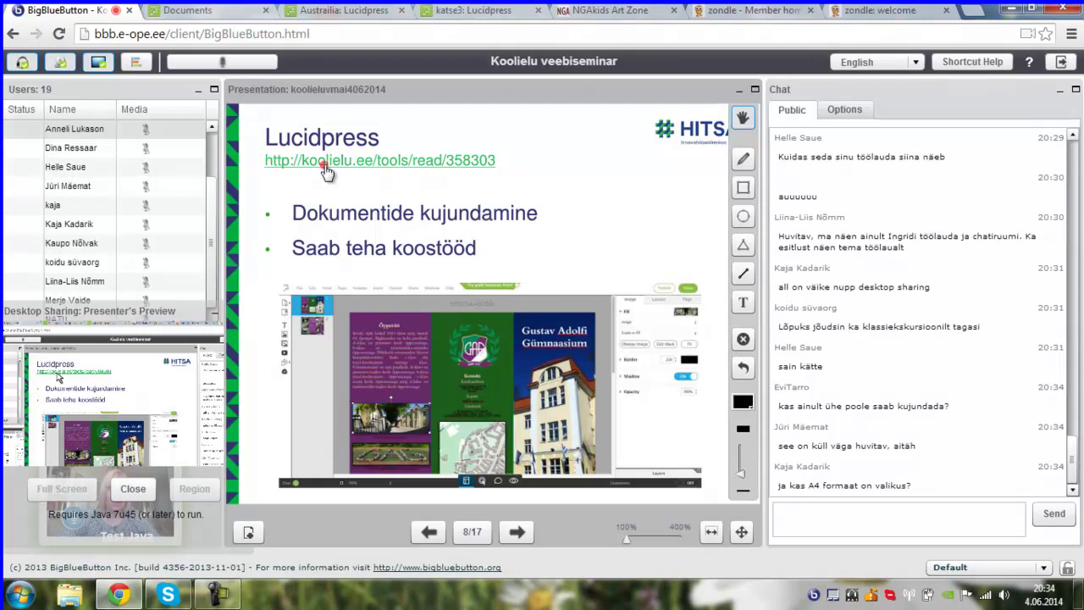
- Bring up the katse3 brochure, scroll to page 2 and select its blue header block
{"action": "left_click", "coordinate": [477, 11]}
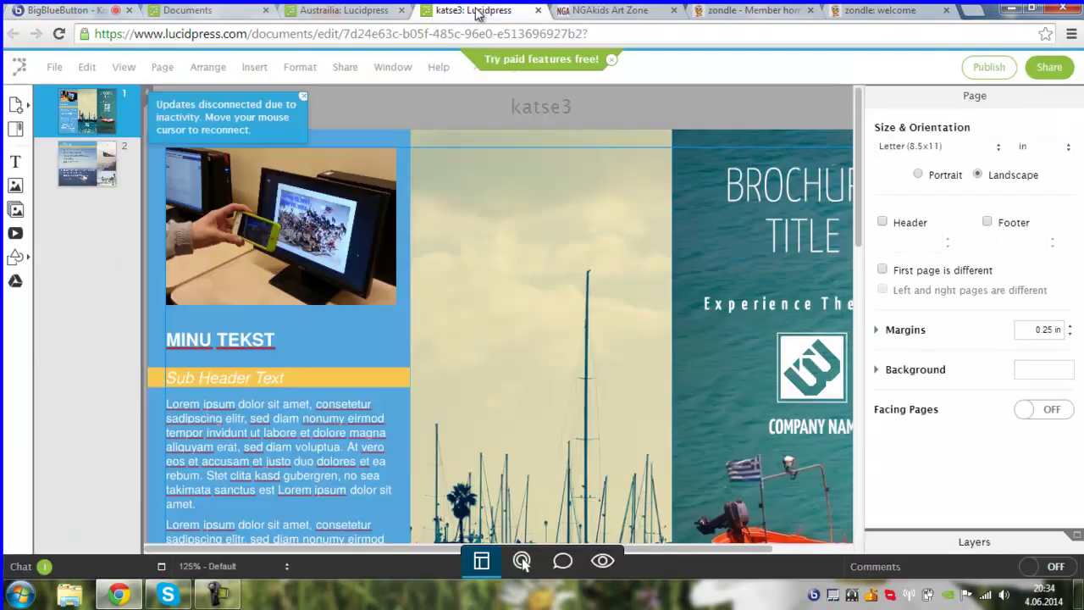
{"action": "mouse_move", "coordinate": [856, 224]}
{"action": "left_mouse_down"}
{"action": "mouse_move", "coordinate": [858, 259]}
{"action": "mouse_move", "coordinate": [858, 232]}
{"action": "left_mouse_up"}
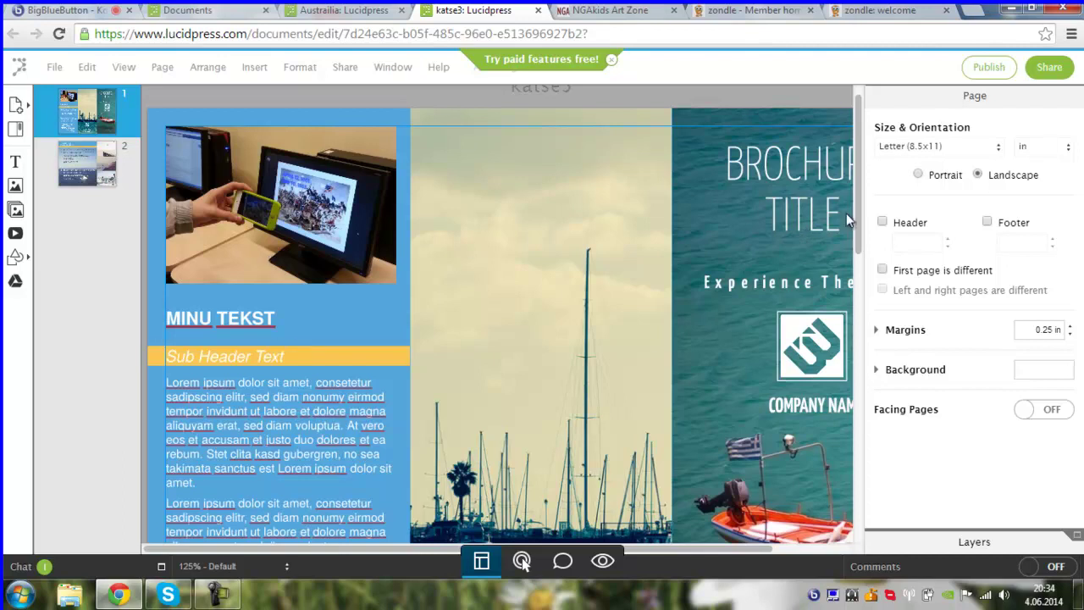
{"action": "scroll", "coordinate": [861, 314], "scroll_direction": "down", "scroll_amount": 1}
{"action": "scroll", "coordinate": [858, 445], "scroll_direction": "down", "scroll_amount": 8}
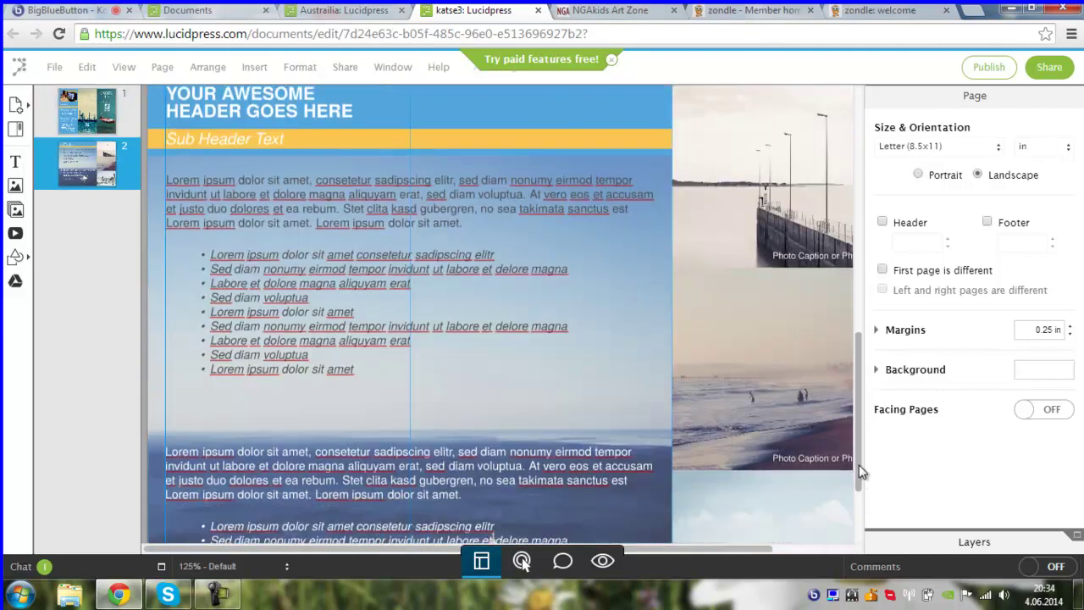
{"action": "scroll", "coordinate": [857, 441], "scroll_direction": "up", "scroll_amount": 1}
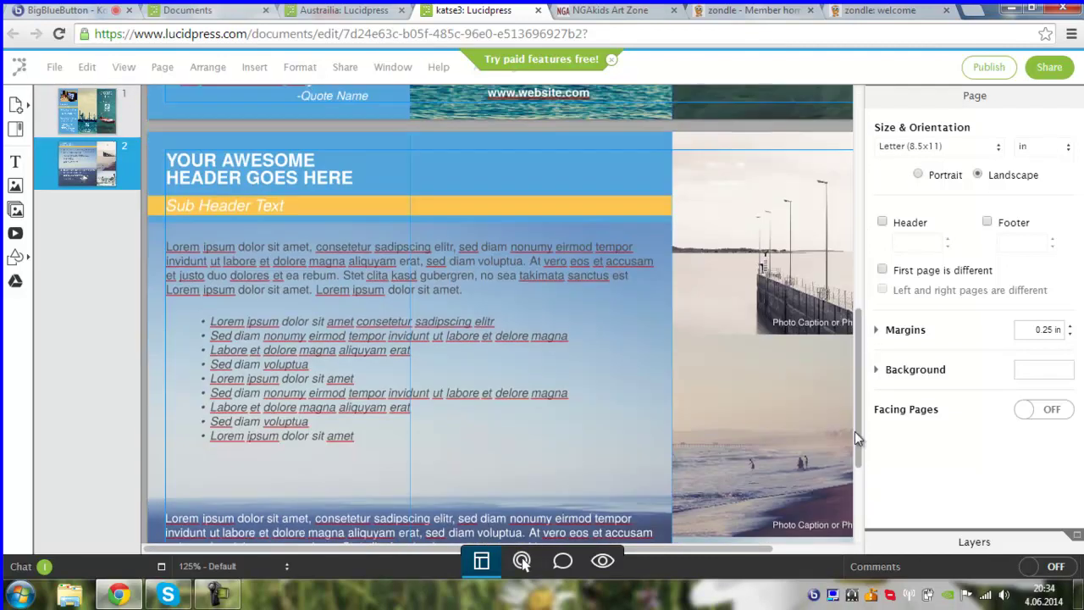
{"action": "left_click", "coordinate": [521, 177]}
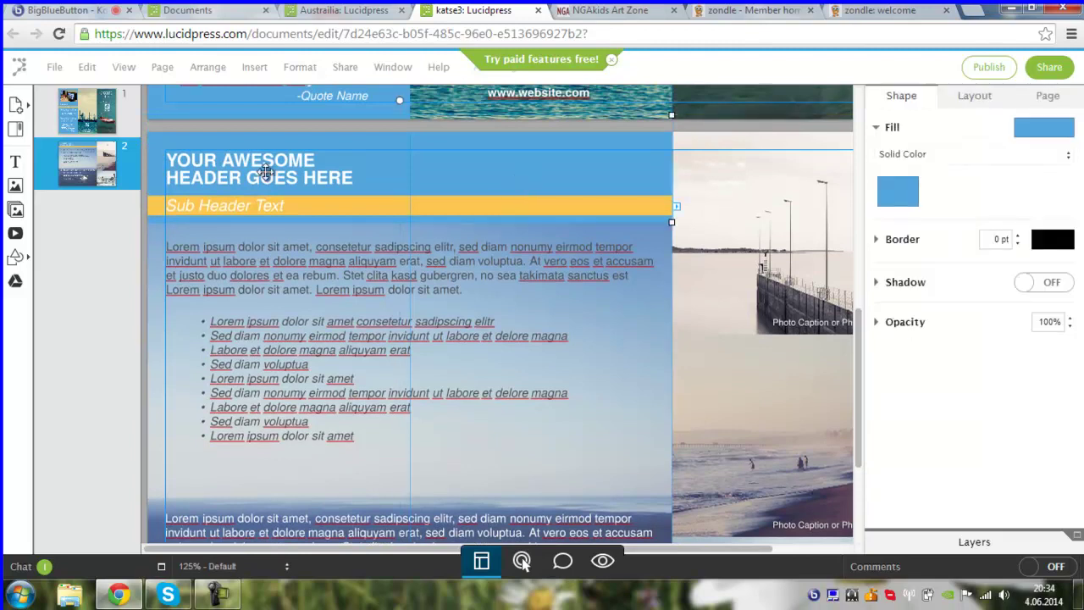
- Download katse3 as a PDF of the whole document via File > Download As
{"action": "left_click", "coordinate": [54, 68]}
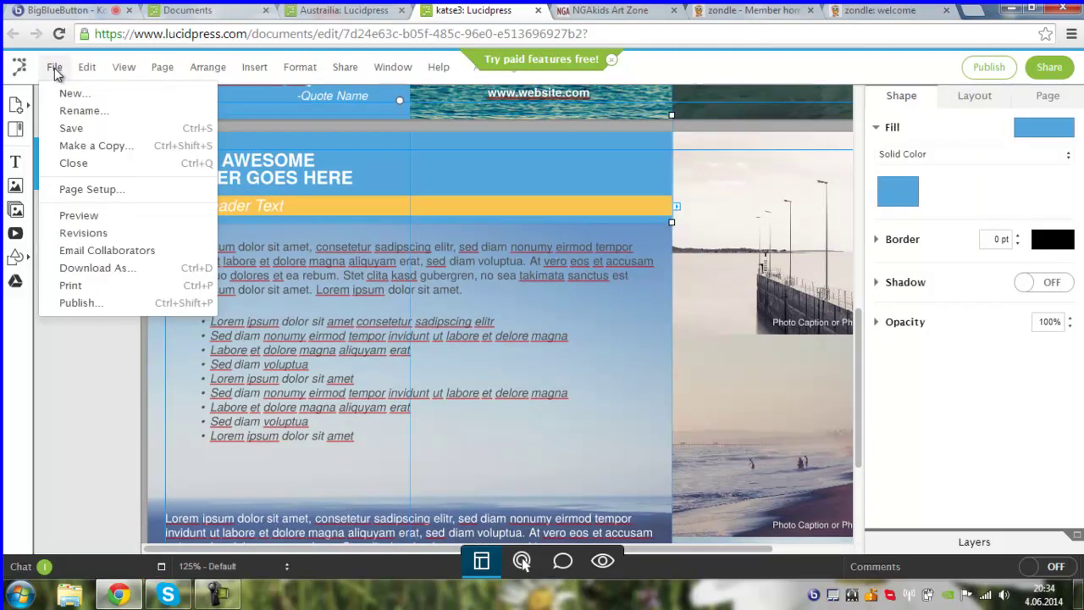
{"action": "left_click", "coordinate": [123, 269]}
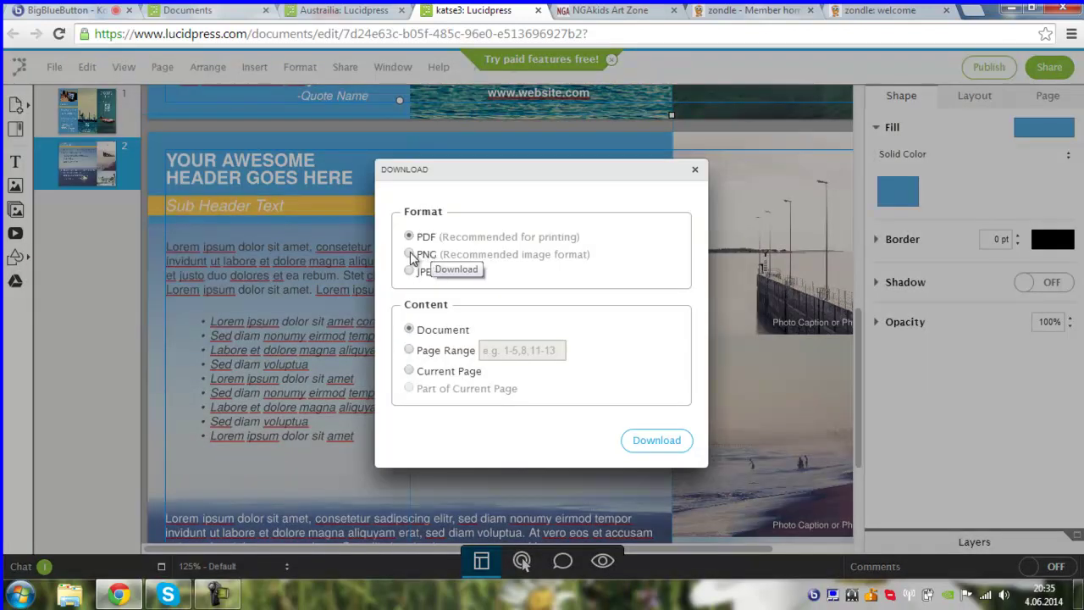
{"action": "left_click", "coordinate": [636, 444]}
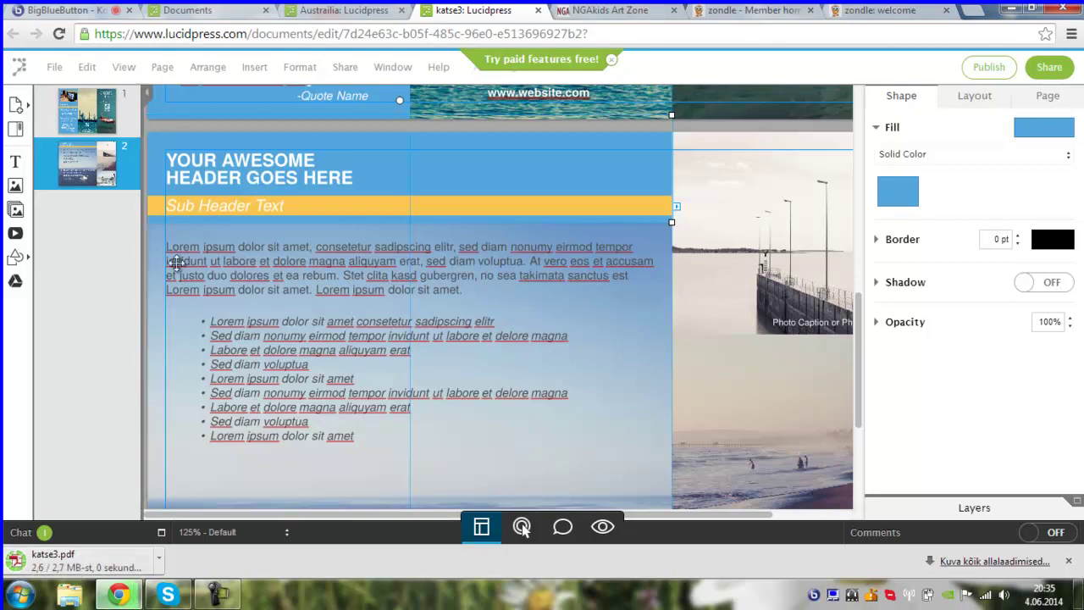
- Open katse3.pdf from the download bar, scroll through it, then return to the Australiia editor
{"action": "left_click", "coordinate": [107, 561]}
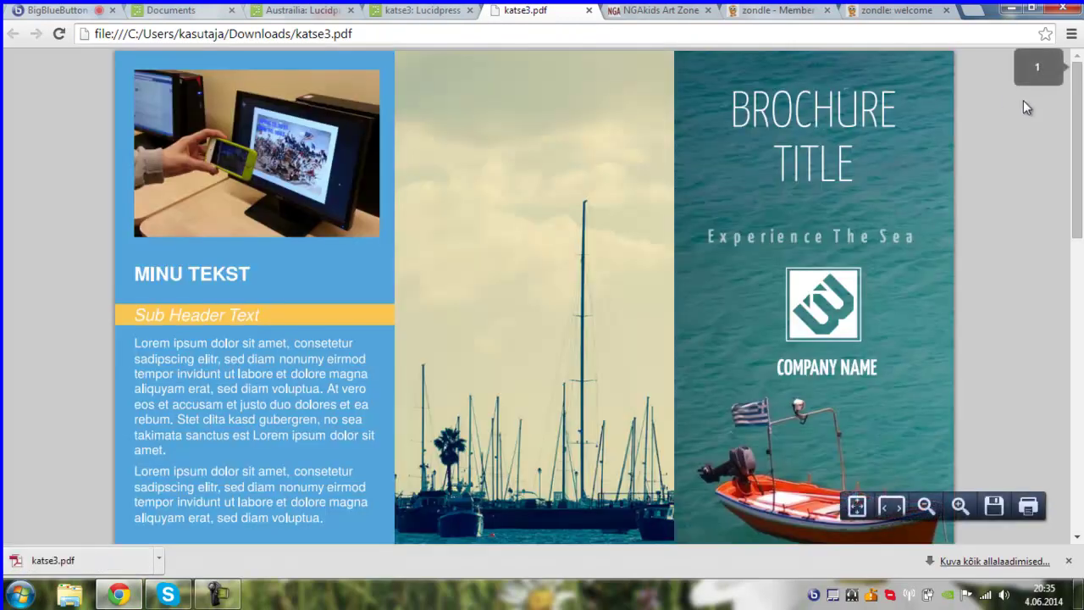
{"action": "left_click_drag", "start_coordinate": [1080, 149], "coordinate": [1080, 69]}
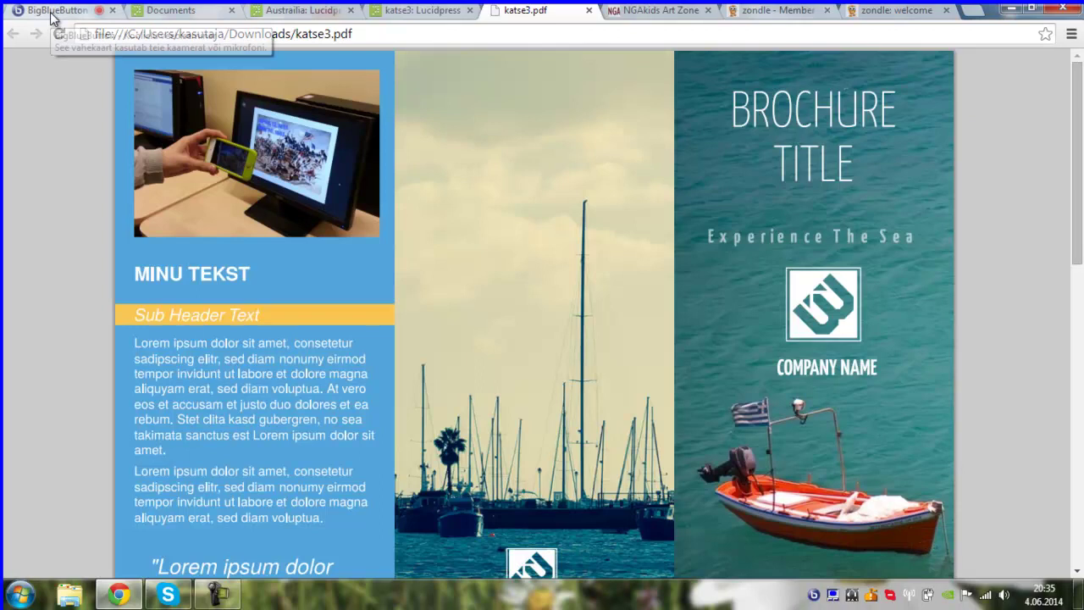
{"action": "left_click", "coordinate": [157, 10]}
{"action": "left_click", "coordinate": [279, 12]}
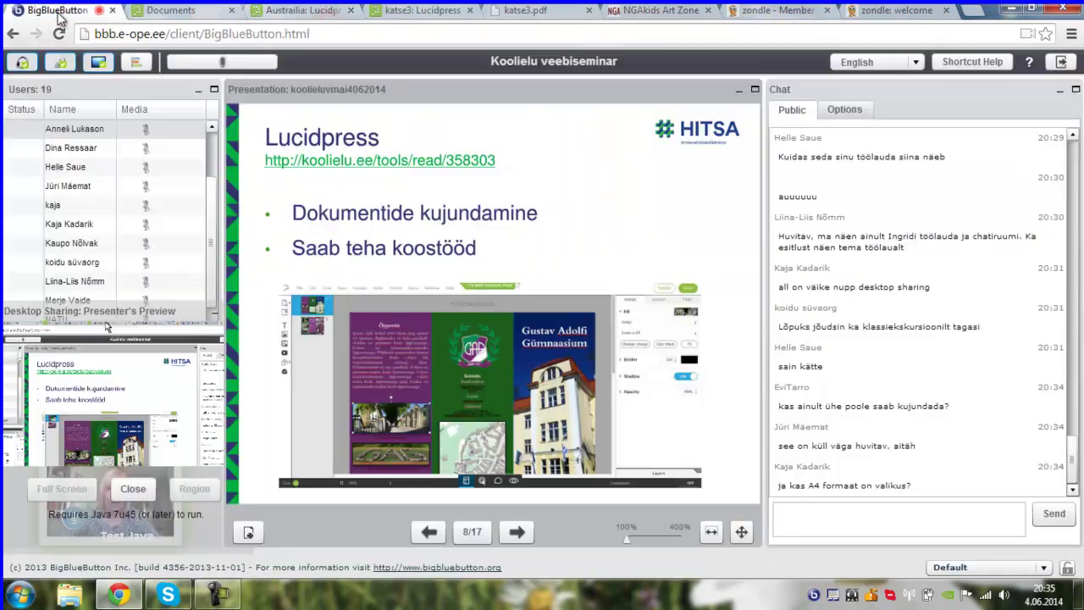
- Switch back to the BigBlueButton webinar showing slide 8 of 17
{"action": "left_click", "coordinate": [58, 11]}
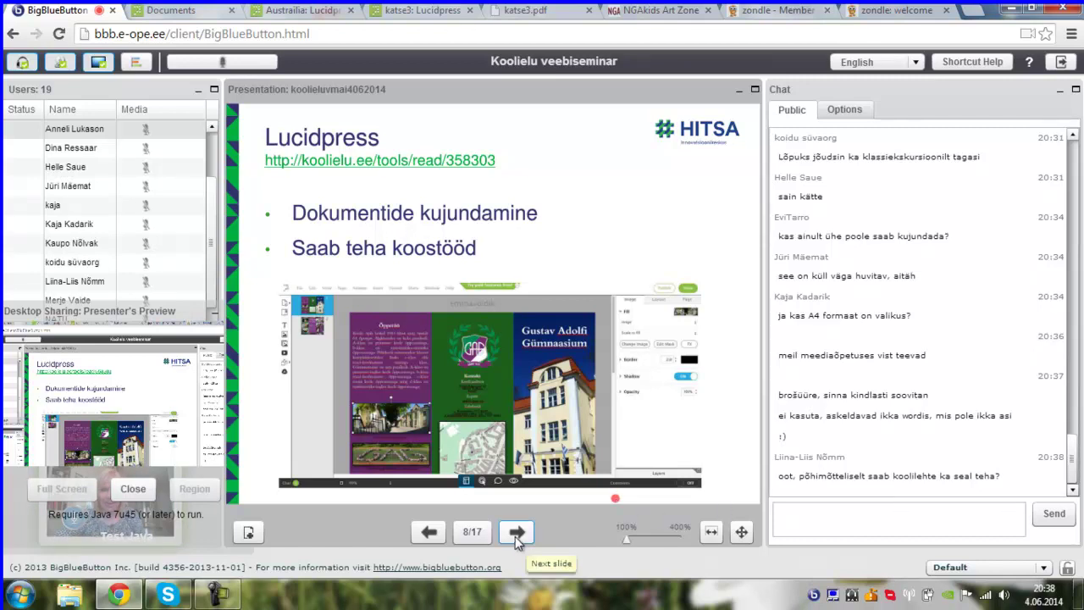
- Advance to slide 9 of 17, which introduces the TodaysMeet chat room
{"action": "left_click", "coordinate": [515, 536]}
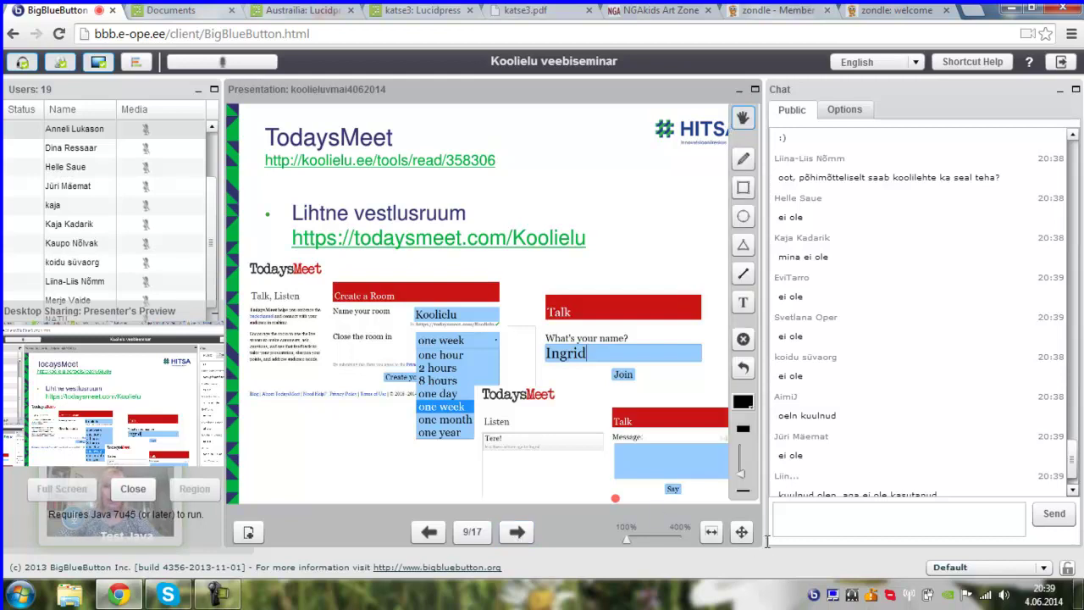
{"action": "scroll", "coordinate": [1072, 482], "scroll_direction": "down", "scroll_amount": 1}
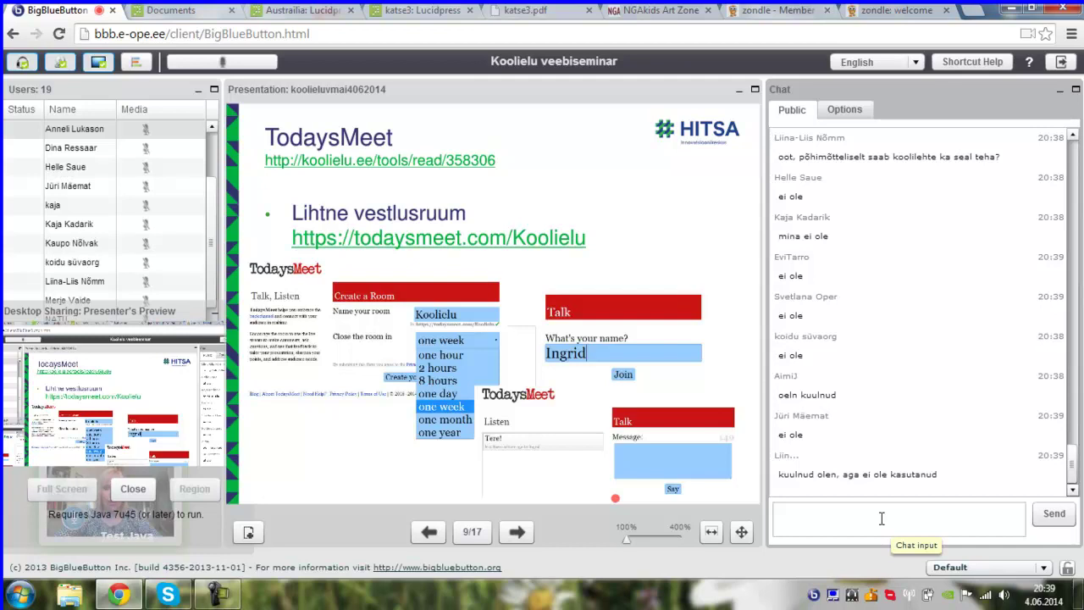
{"action": "mouse_move", "coordinate": [694, 352]}
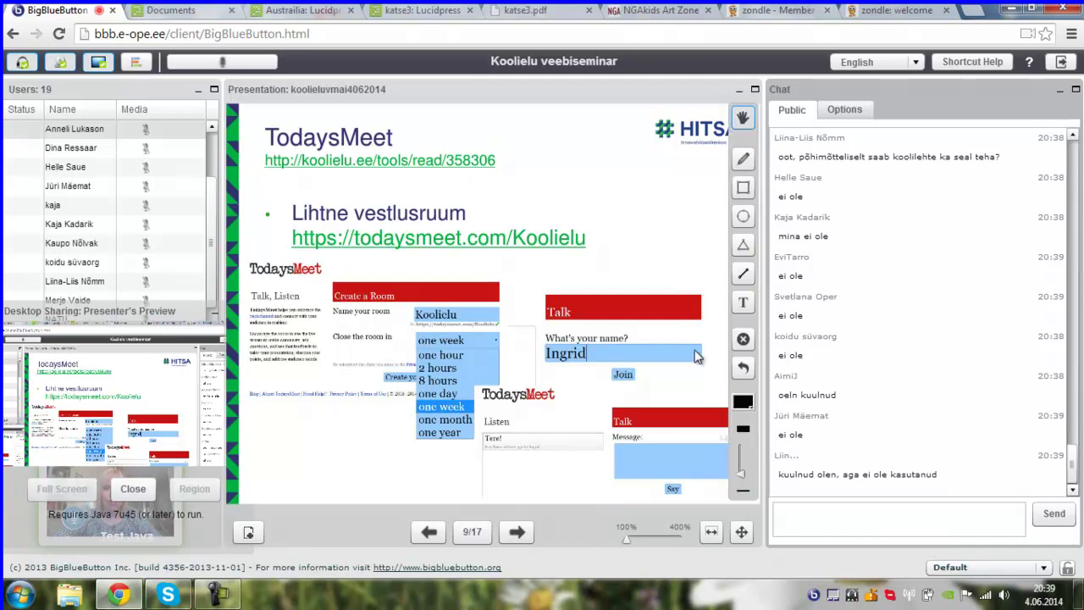
- Open the todaysmeet.com/Koolielu link, select its web address for copying, and return to the webinar
{"action": "left_click", "coordinate": [488, 243]}
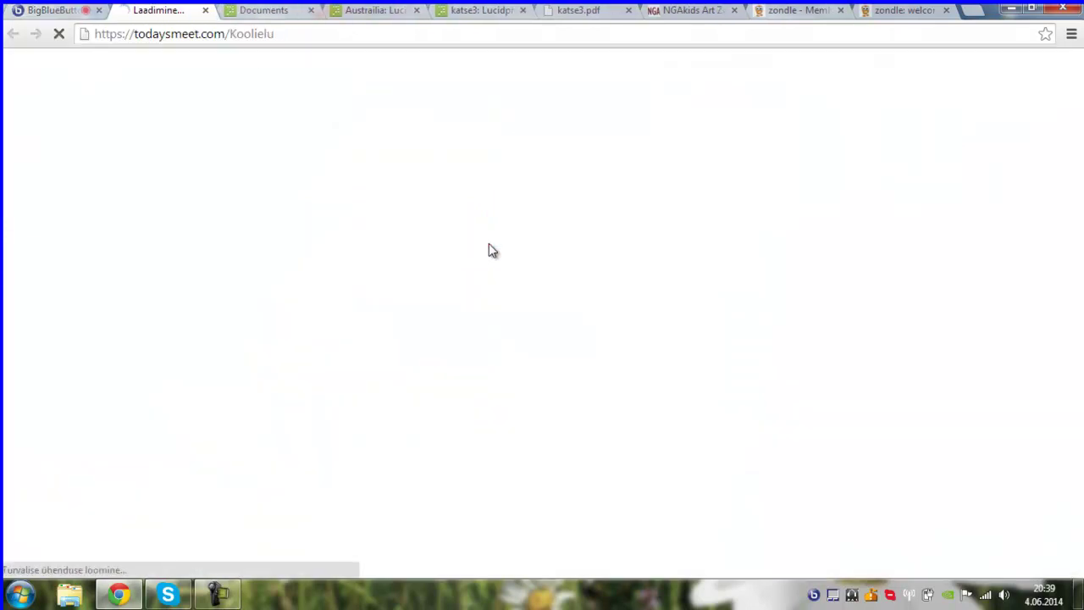
{"action": "left_click", "coordinate": [243, 38]}
{"action": "key", "text": "ctrl+c"}
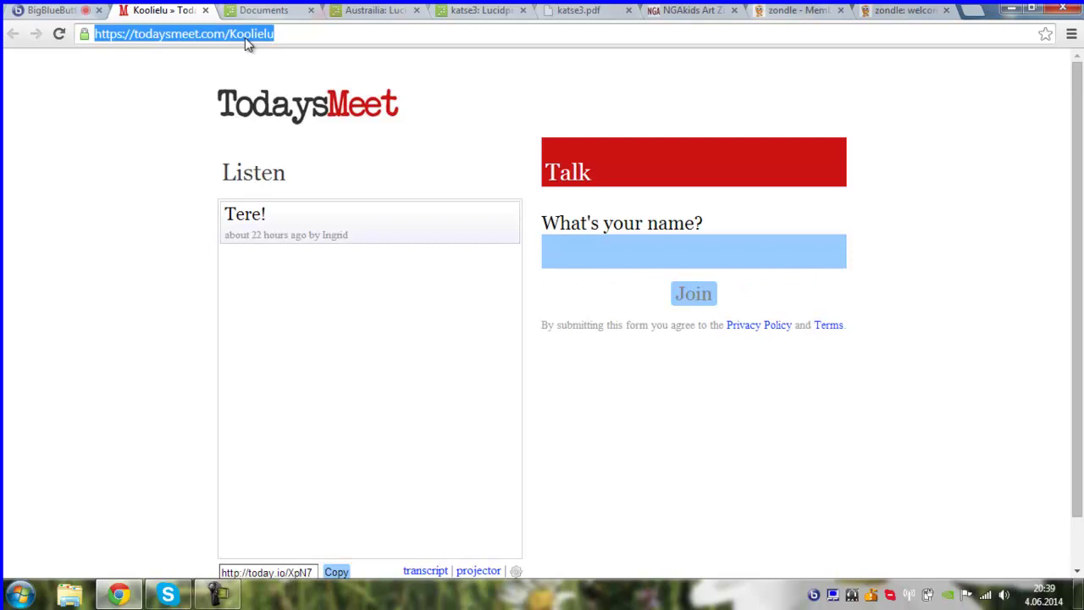
{"action": "left_click", "coordinate": [29, 12]}
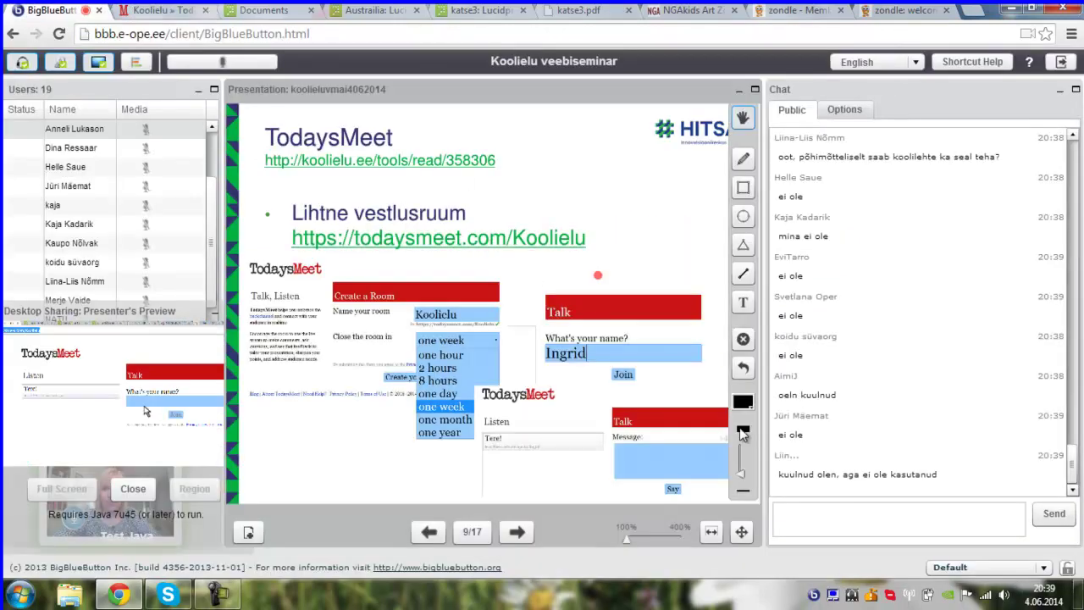
{"action": "left_click", "coordinate": [792, 509]}
{"action": "key", "text": "ctrl+v"}
{"action": "key", "text": "Return"}
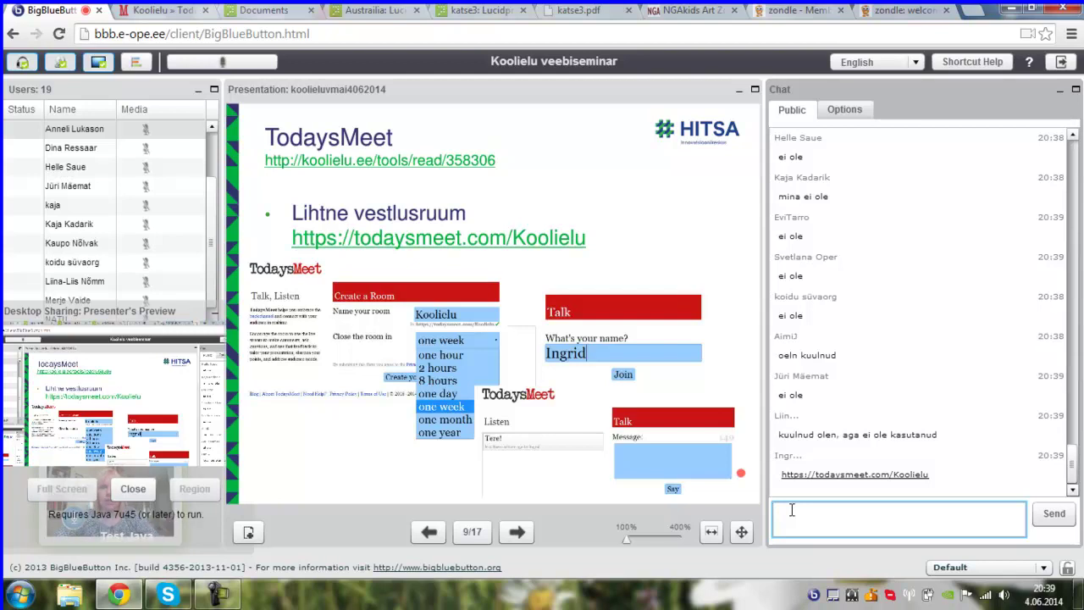
- Join the Koolielu TodaysMeet room under the participant's display name
{"action": "mouse_move", "coordinate": [233, 210]}
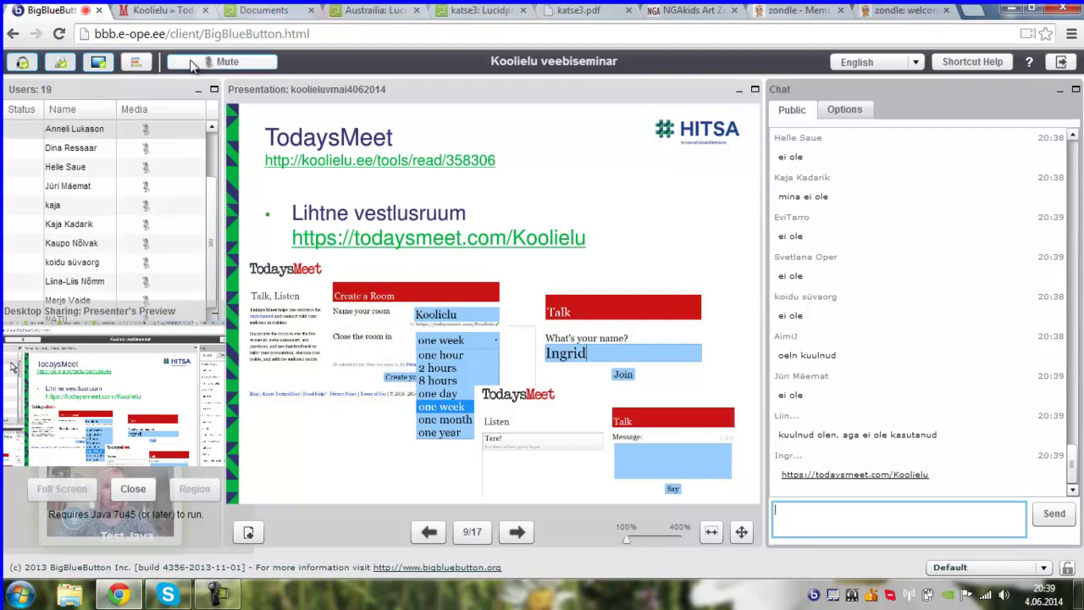
{"action": "left_click", "coordinate": [165, 10]}
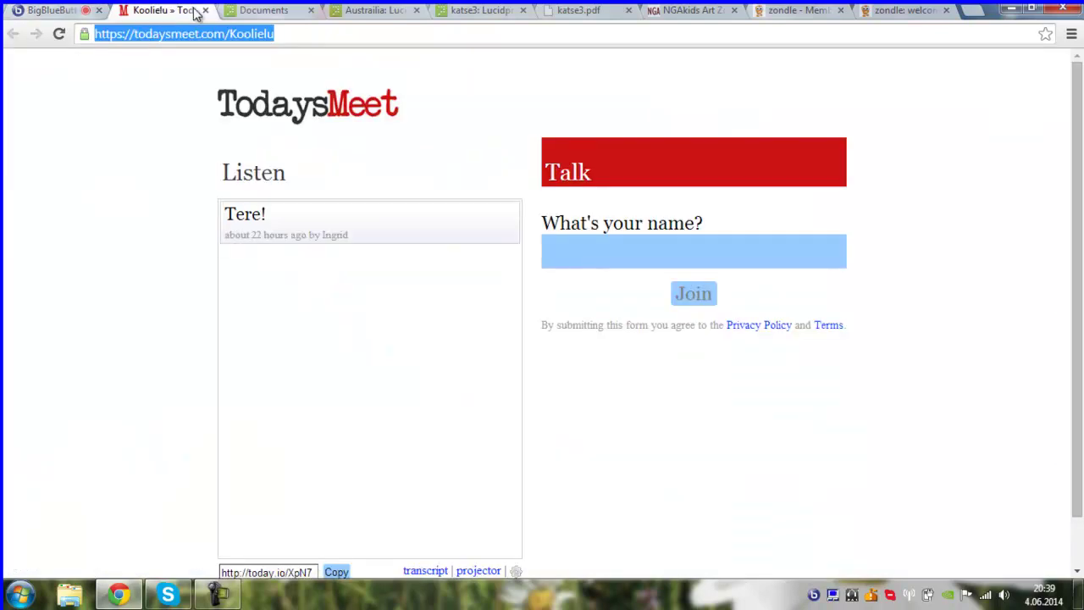
{"action": "left_click", "coordinate": [614, 256]}
{"action": "type", "text": "Ingrid"}
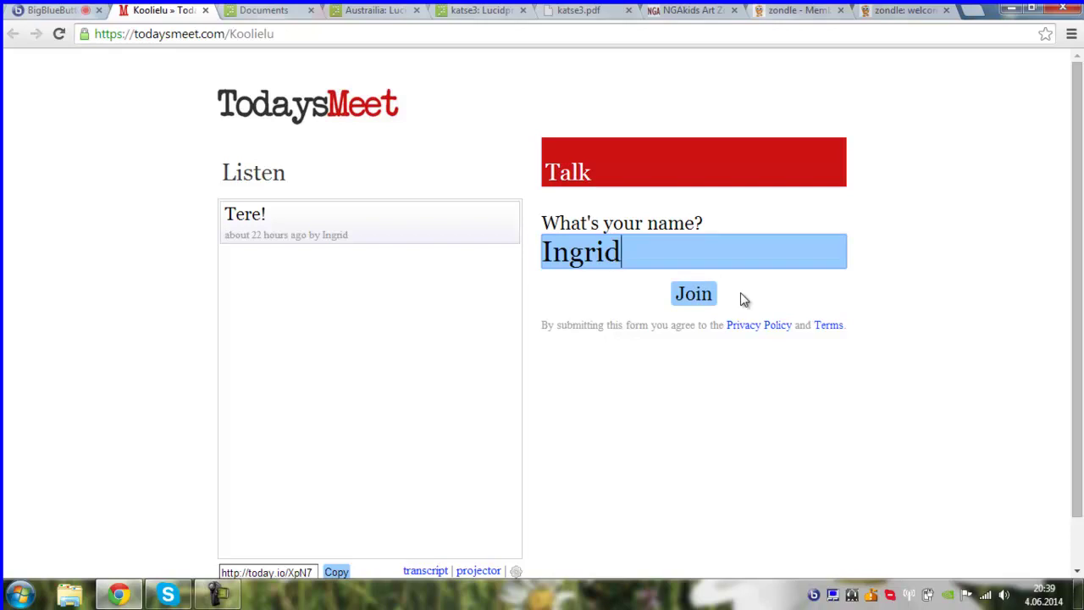
{"action": "left_click", "coordinate": [699, 297]}
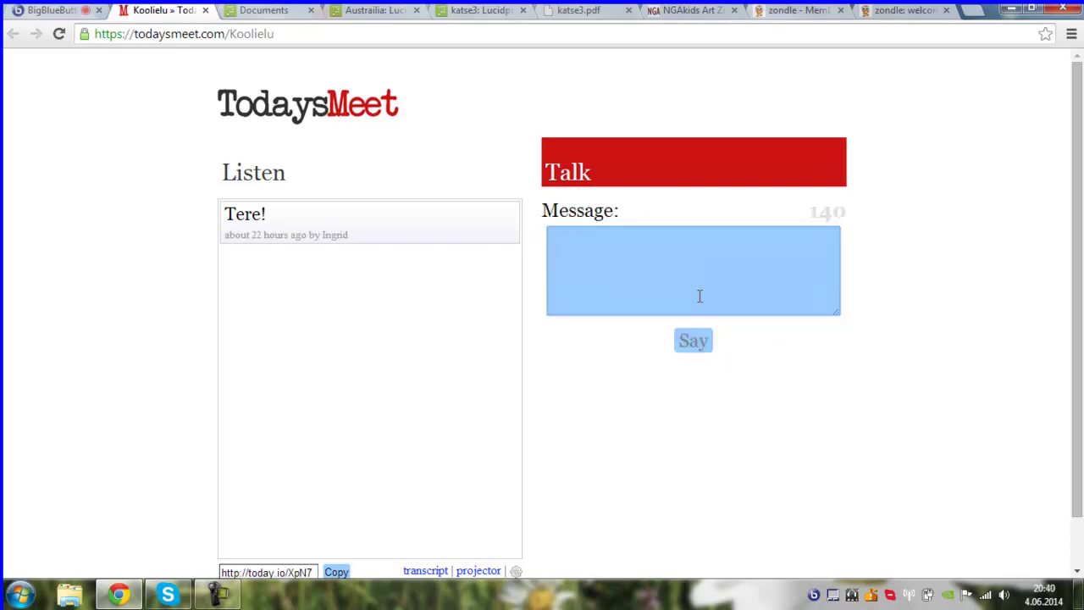
- Post 'Täna on väga ilus ilm.' to the room and return focus to the Message box
{"action": "type", "text": "Tä"}
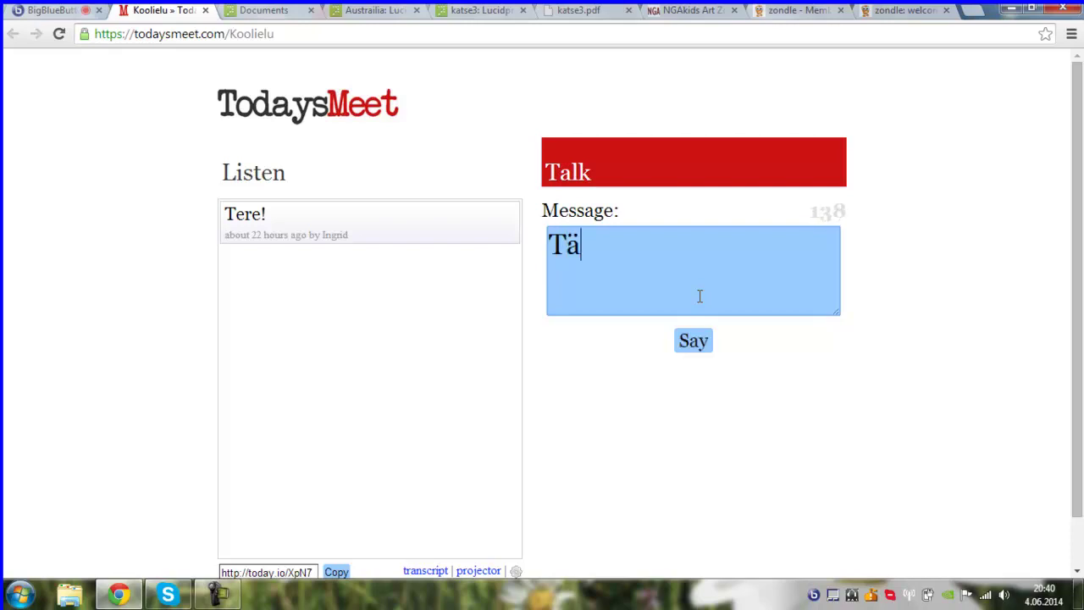
{"action": "type", "text": "na on väga i"}
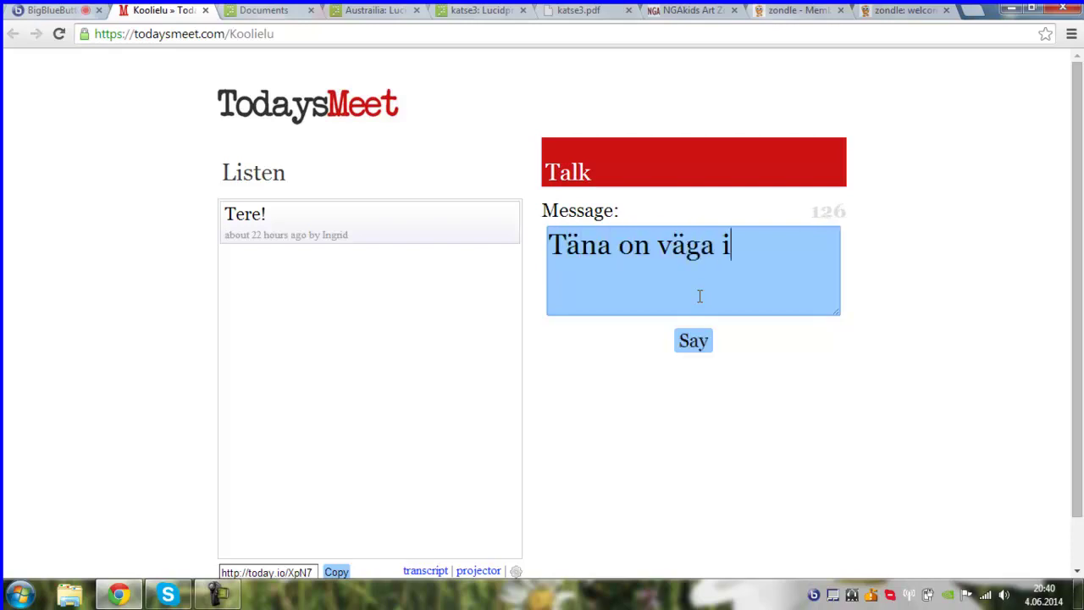
{"action": "type", "text": "lus ilm."}
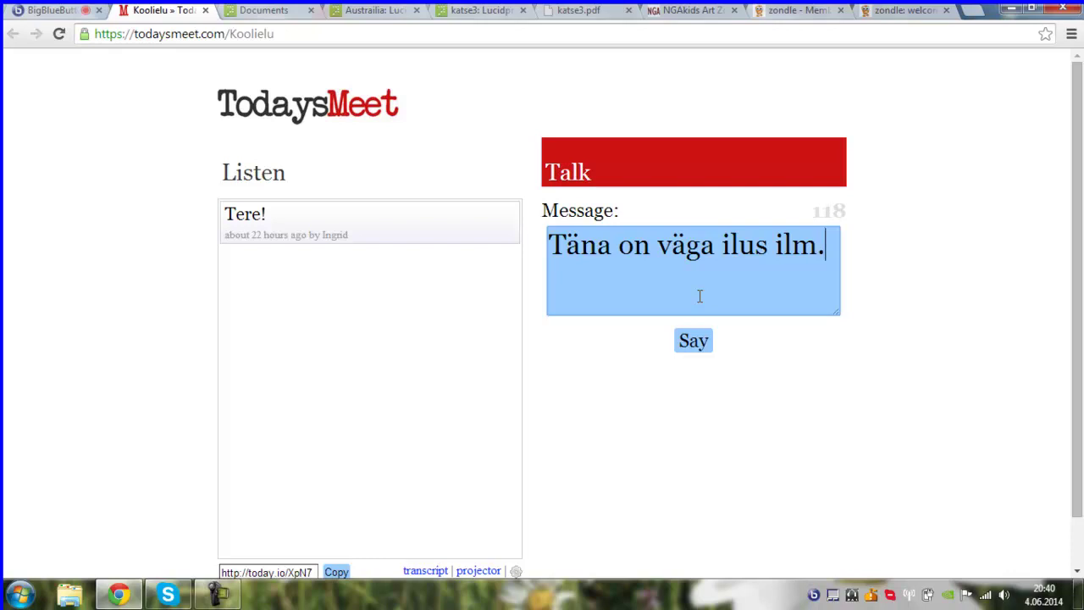
{"action": "left_click", "coordinate": [694, 343]}
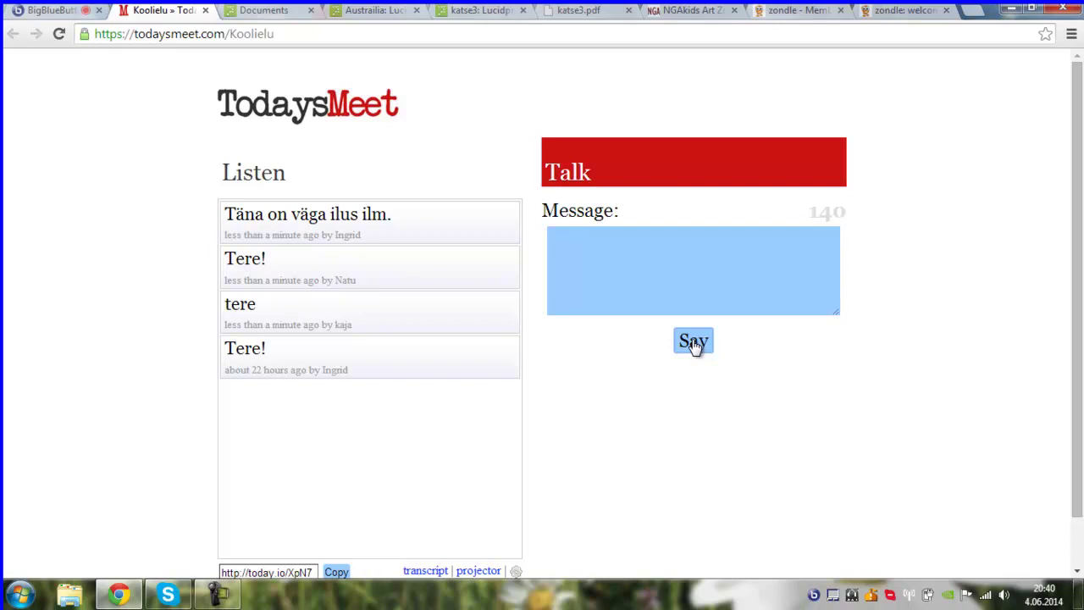
{"action": "left_click", "coordinate": [662, 271]}
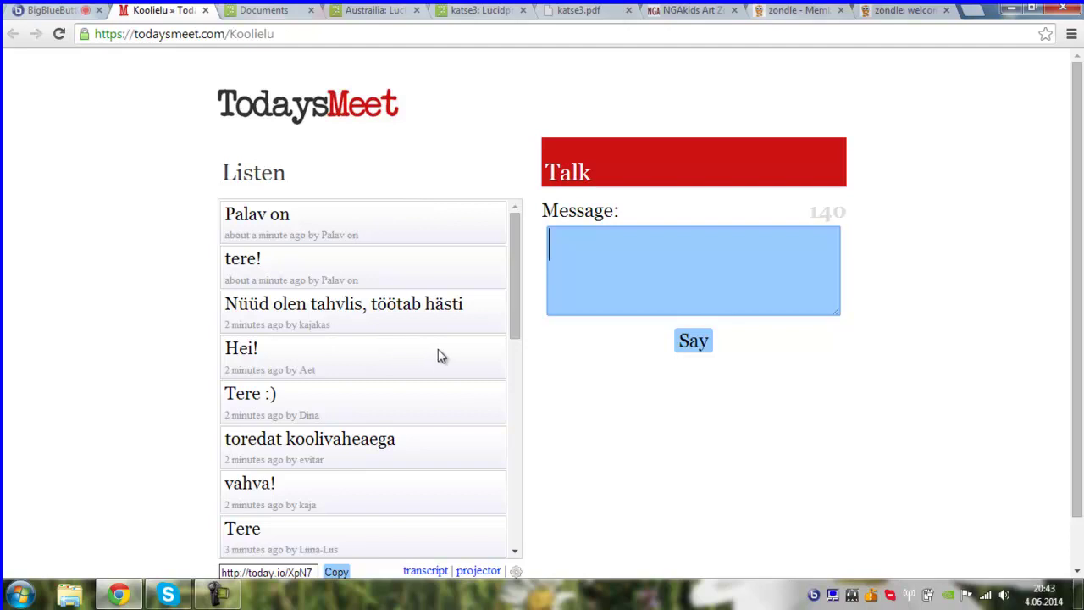
- Scroll through the Koolielu room's new replies, then return to the BigBlueButton tab
{"action": "left_click_drag", "start_coordinate": [512, 295], "coordinate": [506, 268]}
{"action": "left_click_drag", "start_coordinate": [513, 271], "coordinate": [507, 199]}
{"action": "left_click", "coordinate": [51, 10]}
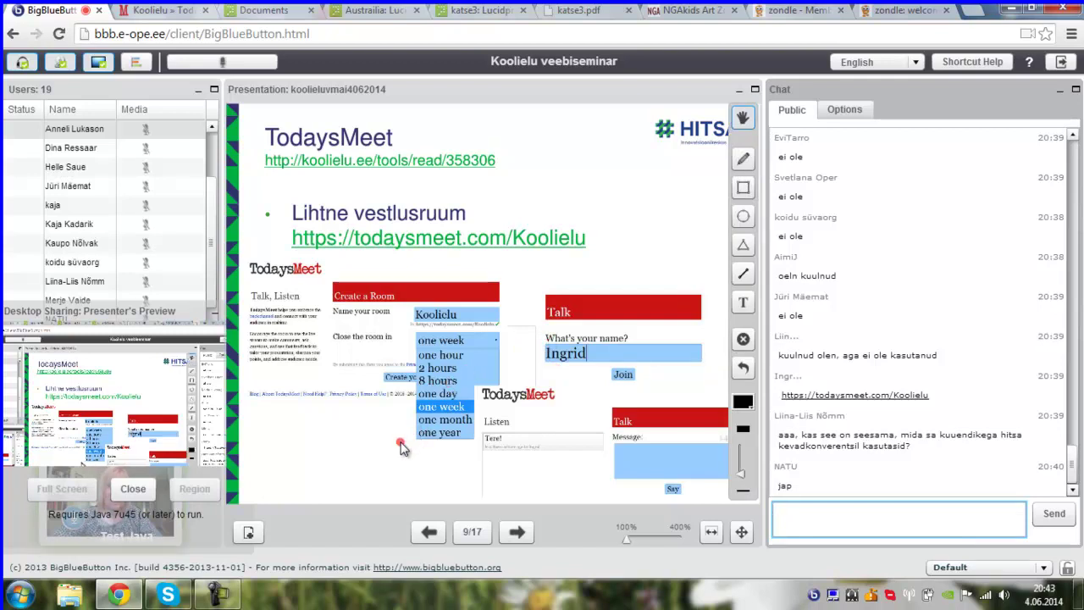
- Open the slide's koolielu.ee TodaysMeet page and follow its todaysmeet.com link
{"action": "left_click", "coordinate": [422, 169]}
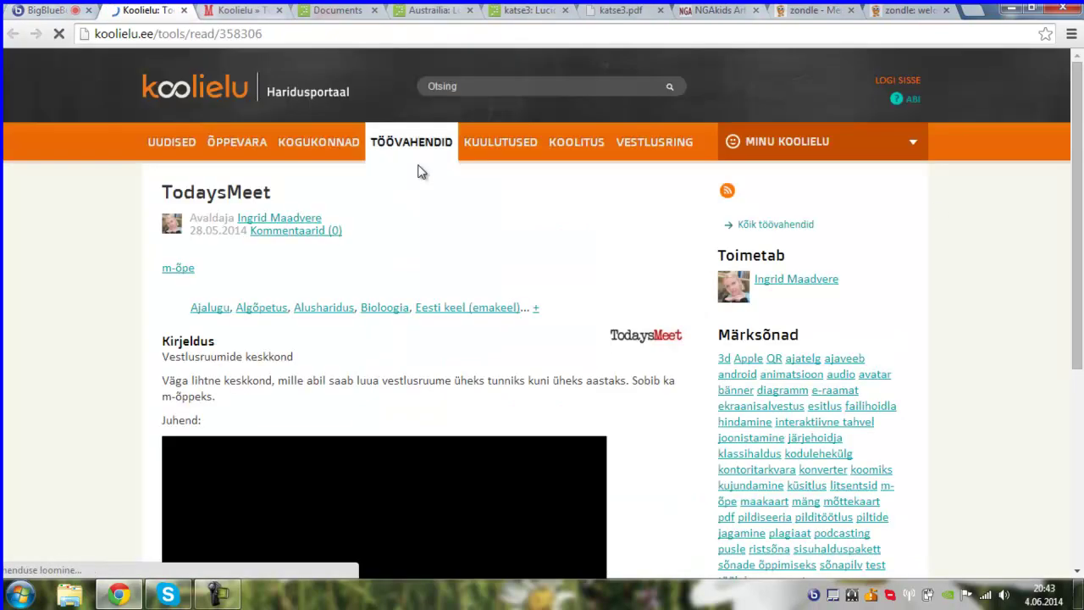
{"action": "scroll", "coordinate": [1079, 220], "scroll_direction": "down", "scroll_amount": 2}
{"action": "scroll", "coordinate": [1079, 221], "scroll_direction": "down", "scroll_amount": 2}
{"action": "left_click", "coordinate": [264, 449]}
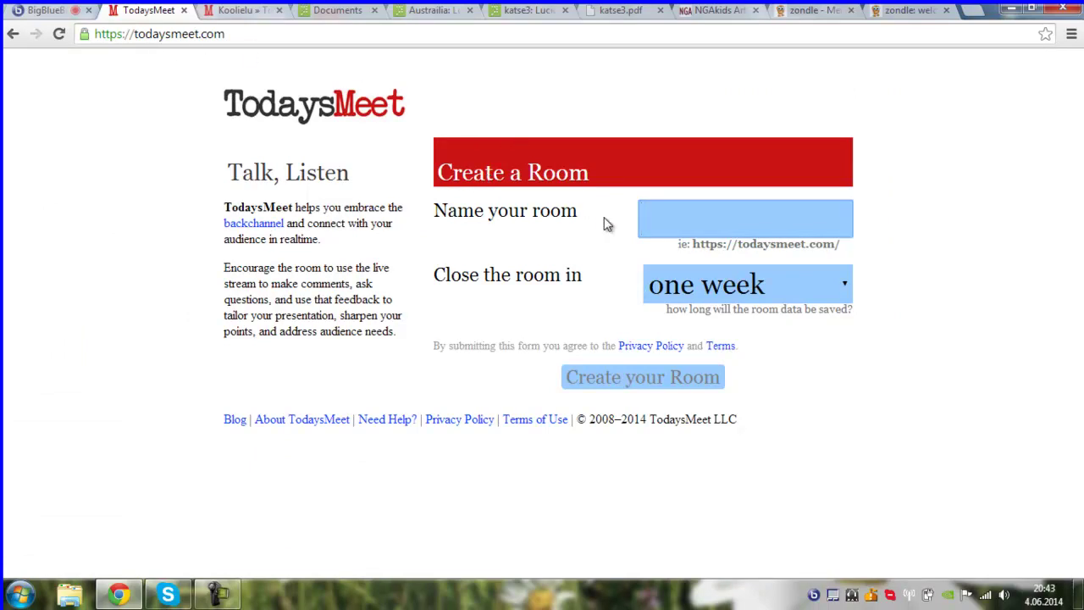
- Name the new room 'katse' with a one-week closing time, then return to BigBlueButton
{"action": "type", "text": "katse"}
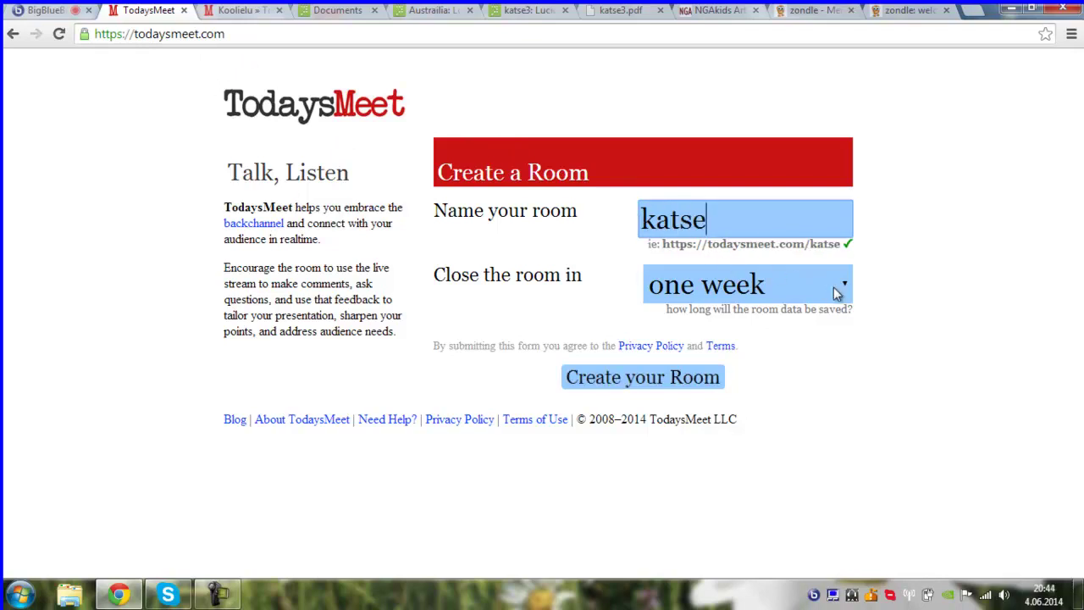
{"action": "left_click", "coordinate": [836, 292]}
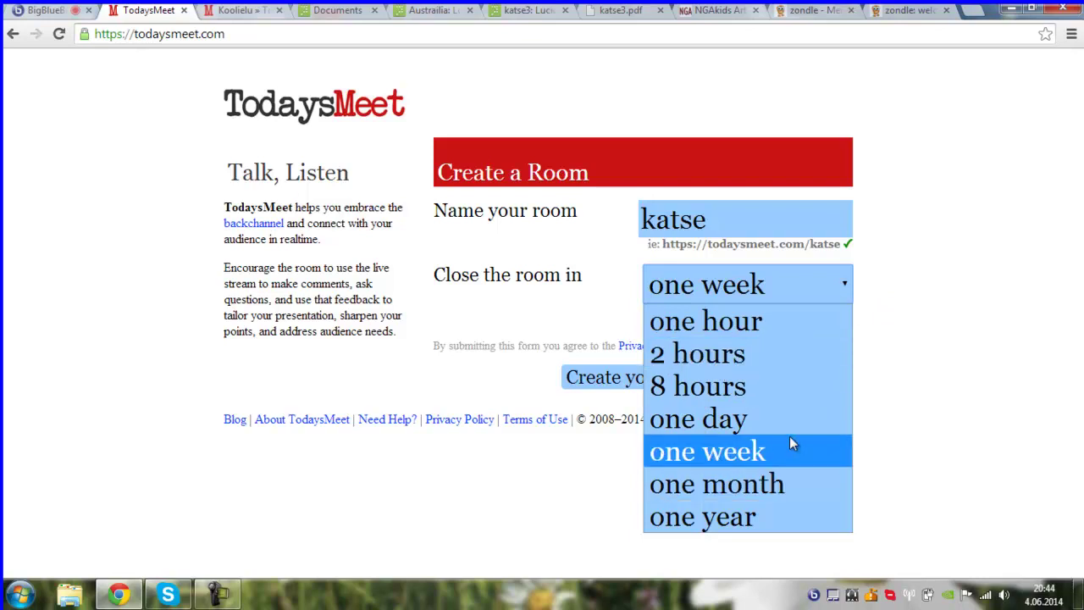
{"action": "left_click", "coordinate": [917, 405]}
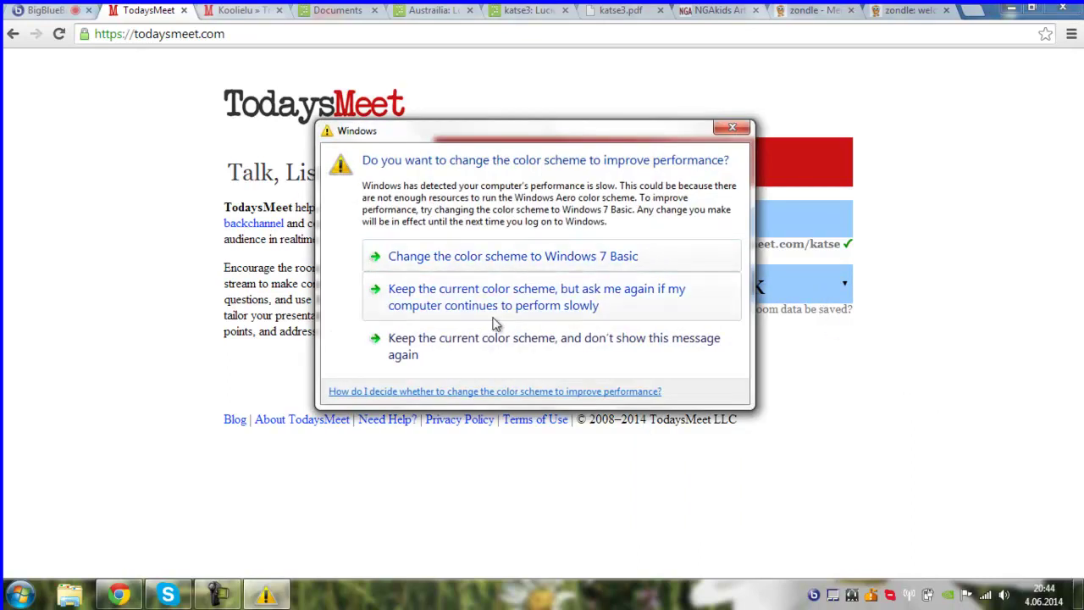
{"action": "left_click", "coordinate": [460, 349]}
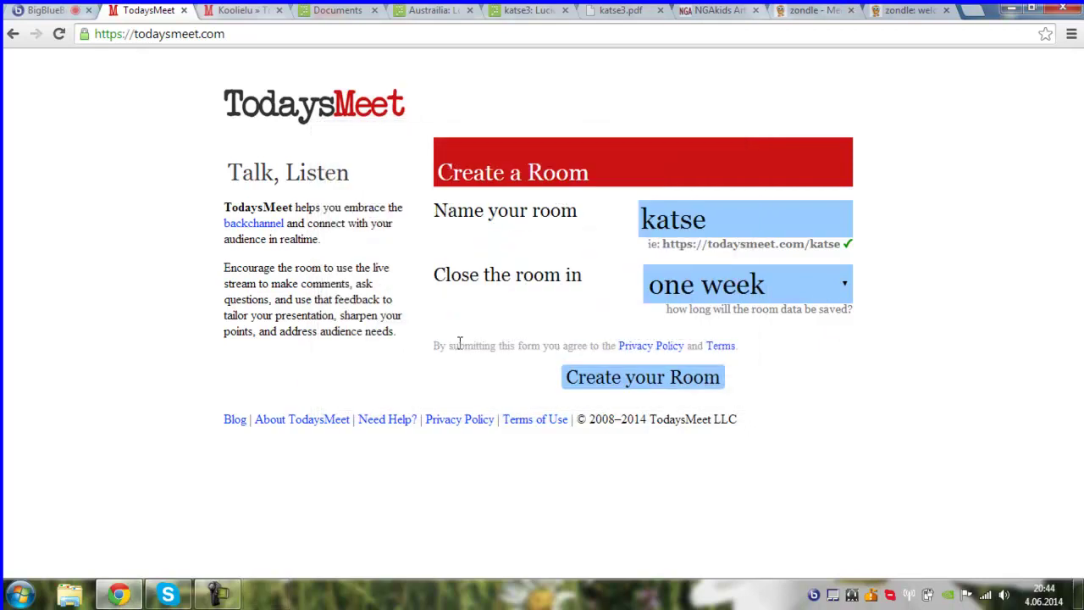
{"action": "left_click", "coordinate": [34, 11]}
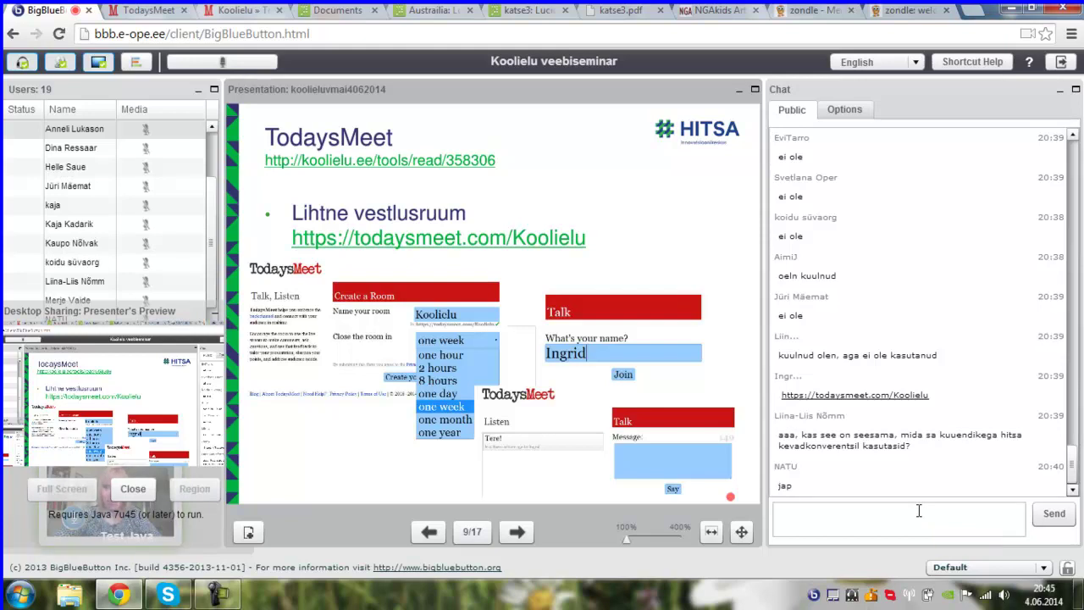
- Advance to slide 10 of 17 on LearningApps.org and allow the Java desktop-sharing applet
{"action": "mouse_move", "coordinate": [680, 514]}
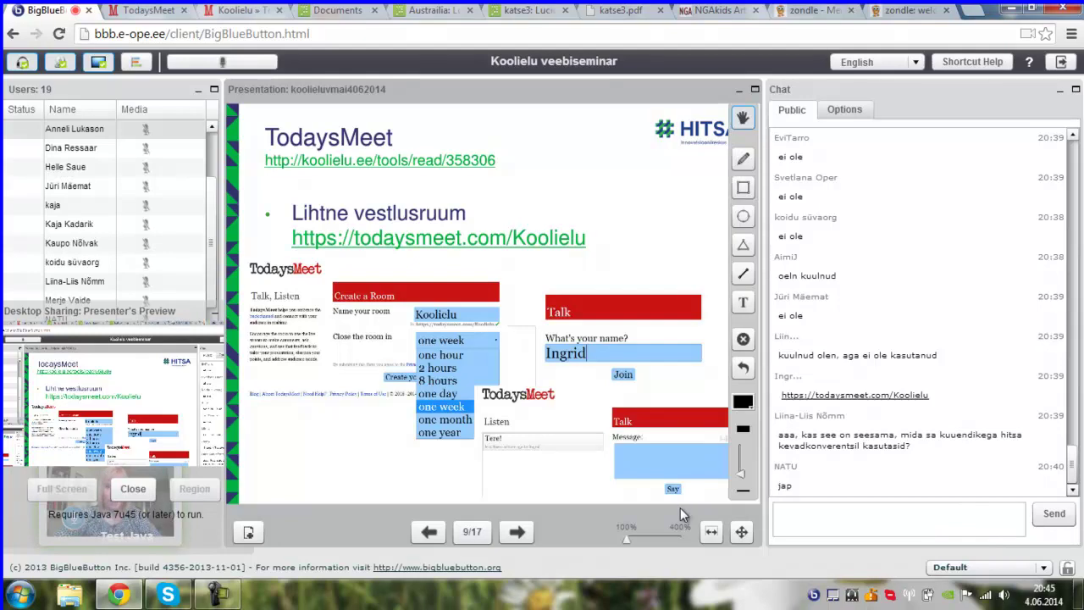
{"action": "left_click", "coordinate": [514, 532]}
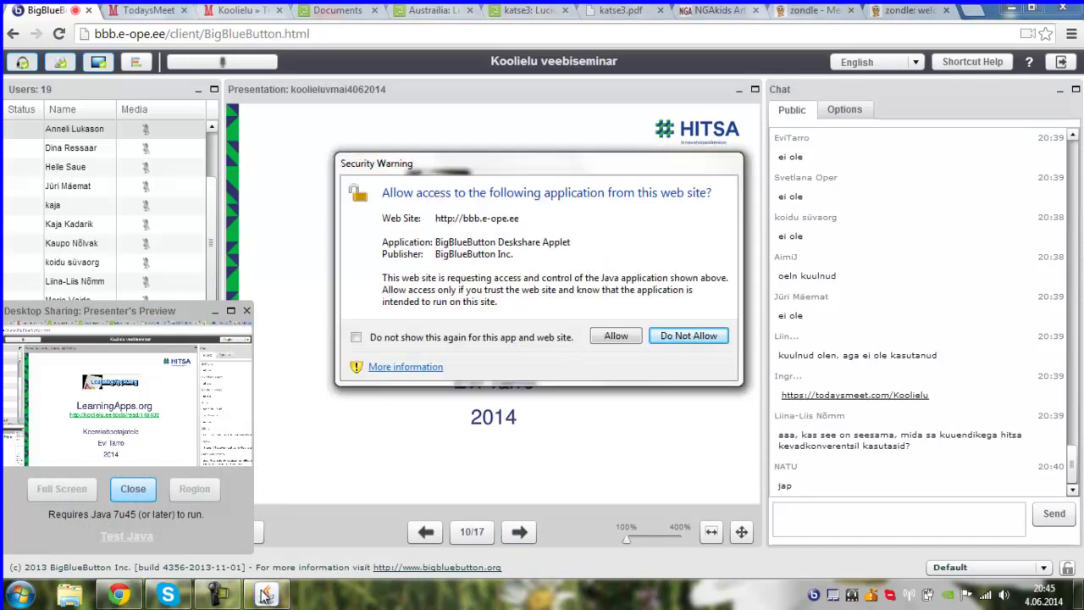
{"action": "left_click", "coordinate": [617, 337]}
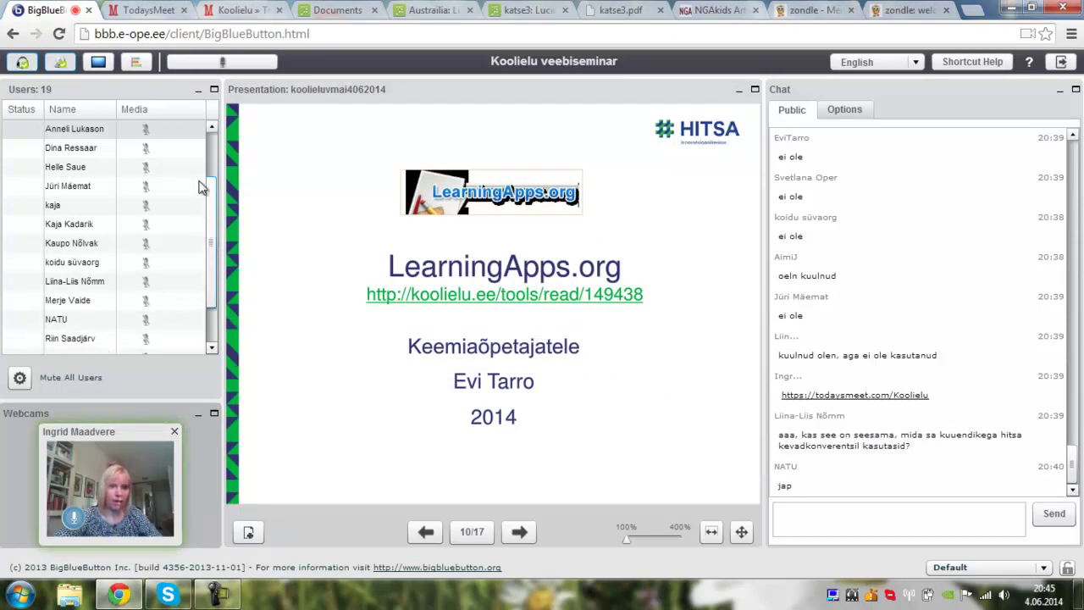
{"action": "left_click_drag", "start_coordinate": [208, 212], "coordinate": [213, 151]}
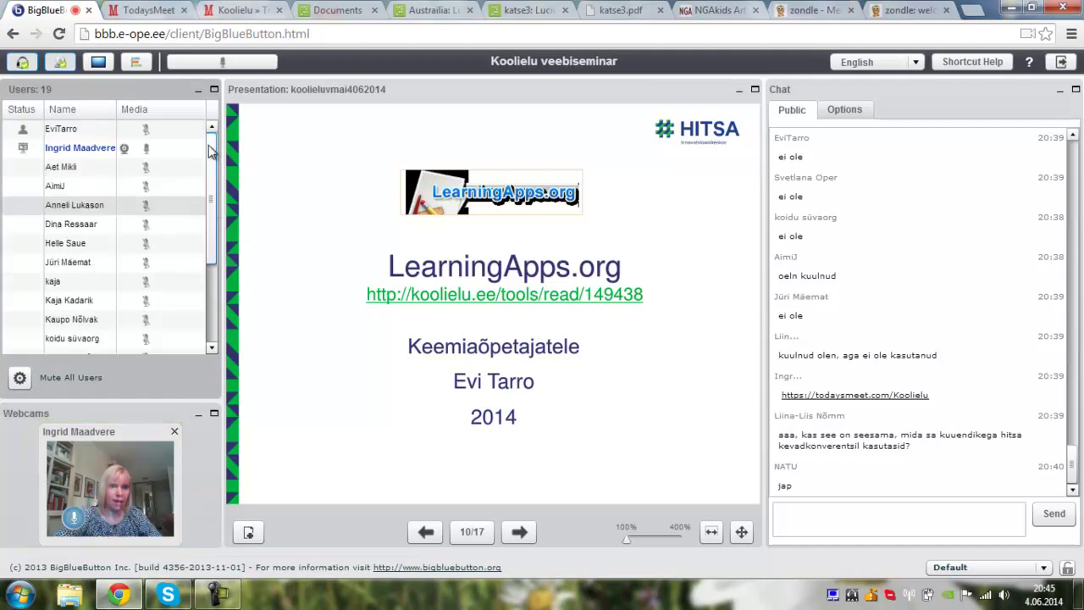
{"action": "mouse_move", "coordinate": [25, 136]}
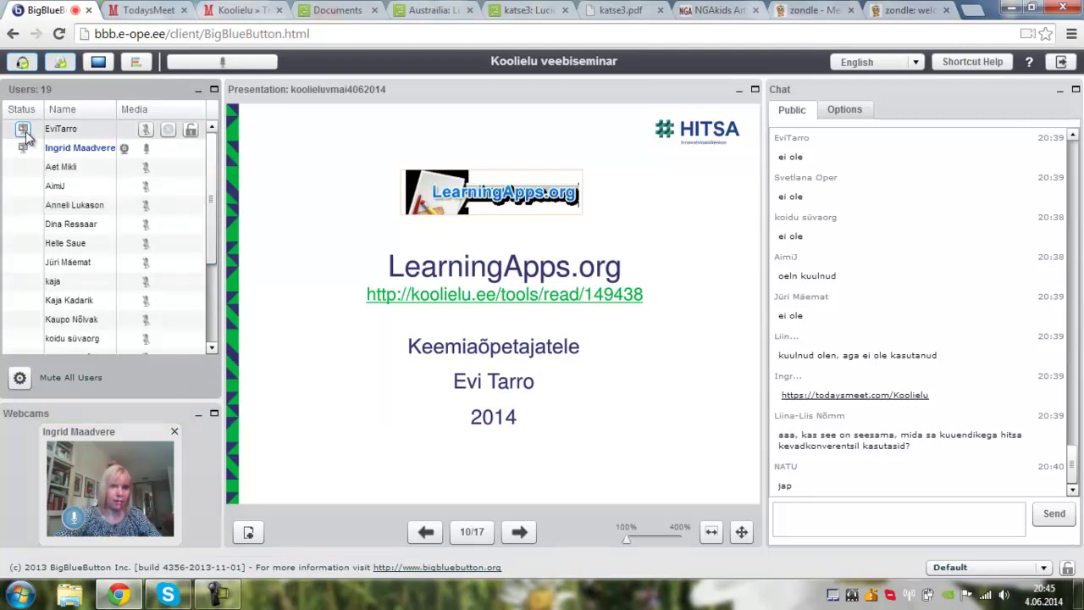
- Make the next speaker presenter and raise the system volume to 79
{"action": "left_click", "coordinate": [24, 133]}
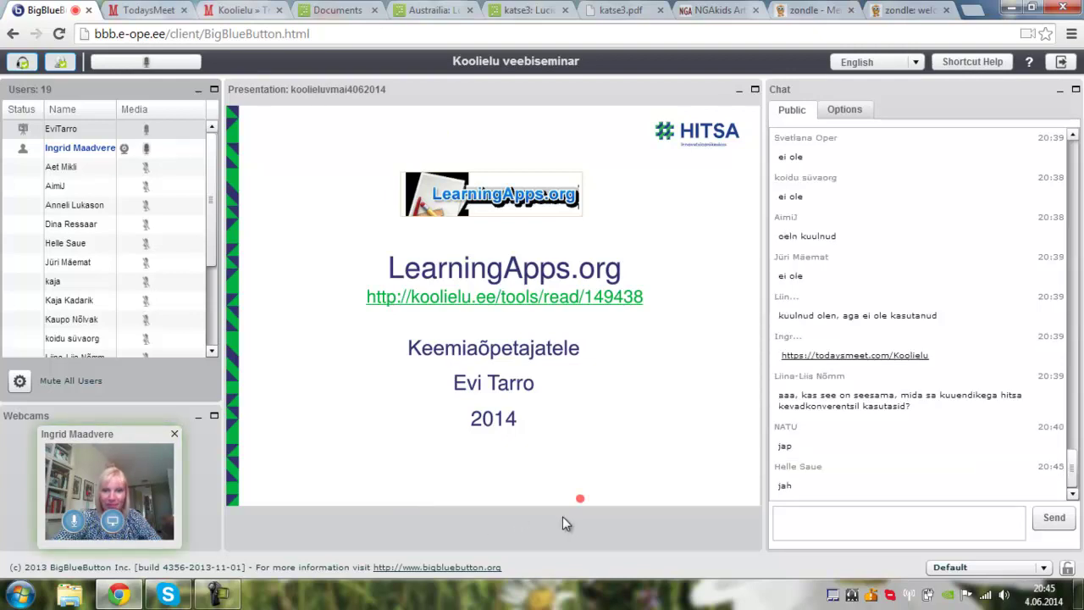
{"action": "left_click", "coordinate": [1002, 596]}
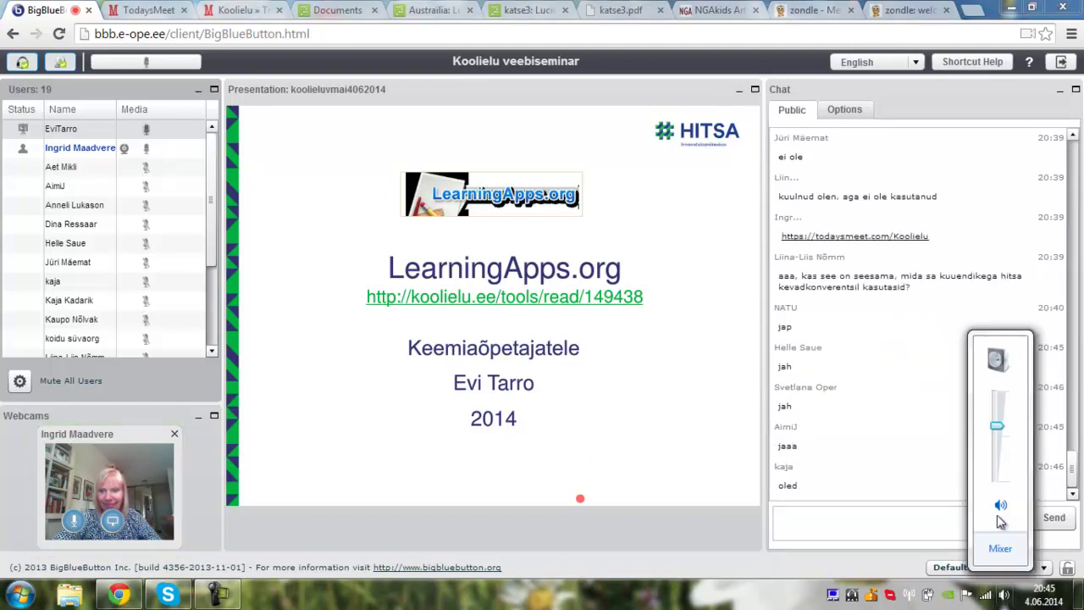
{"action": "left_click_drag", "start_coordinate": [998, 429], "coordinate": [999, 394]}
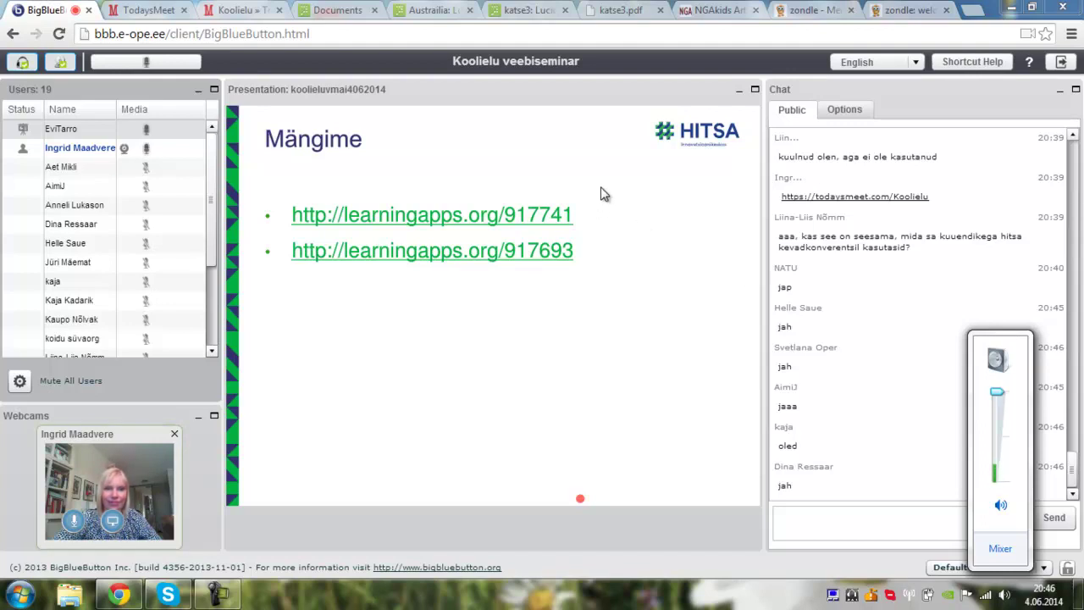
- Copy the learningapps.org/917741 game link and post it in the public chat
{"action": "left_click", "coordinate": [502, 222]}
{"action": "left_click", "coordinate": [500, 216]}
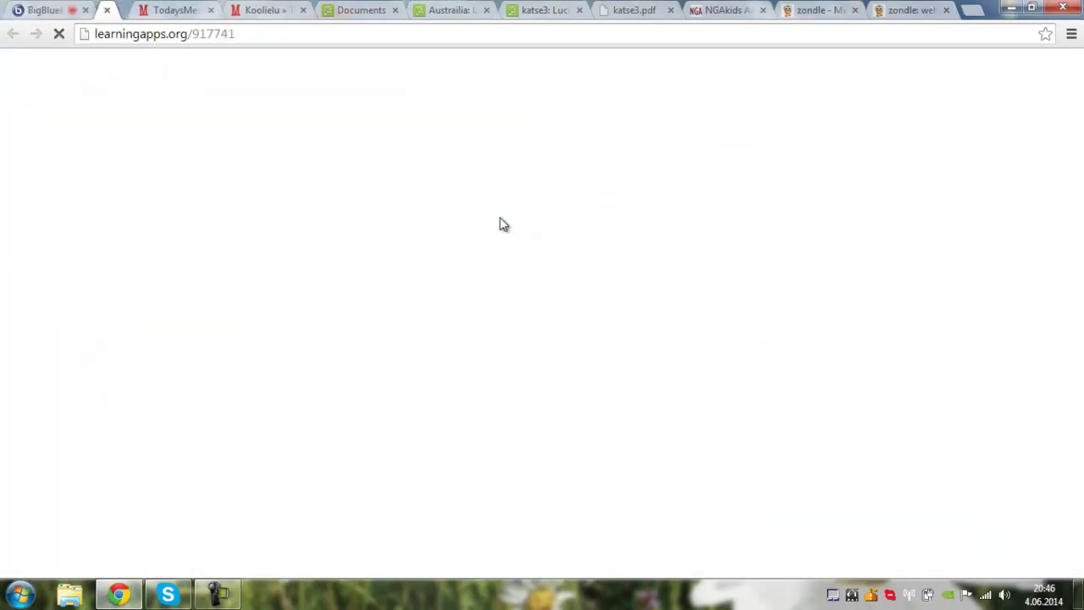
{"action": "left_click", "coordinate": [216, 34]}
{"action": "key", "text": "ctrl+c"}
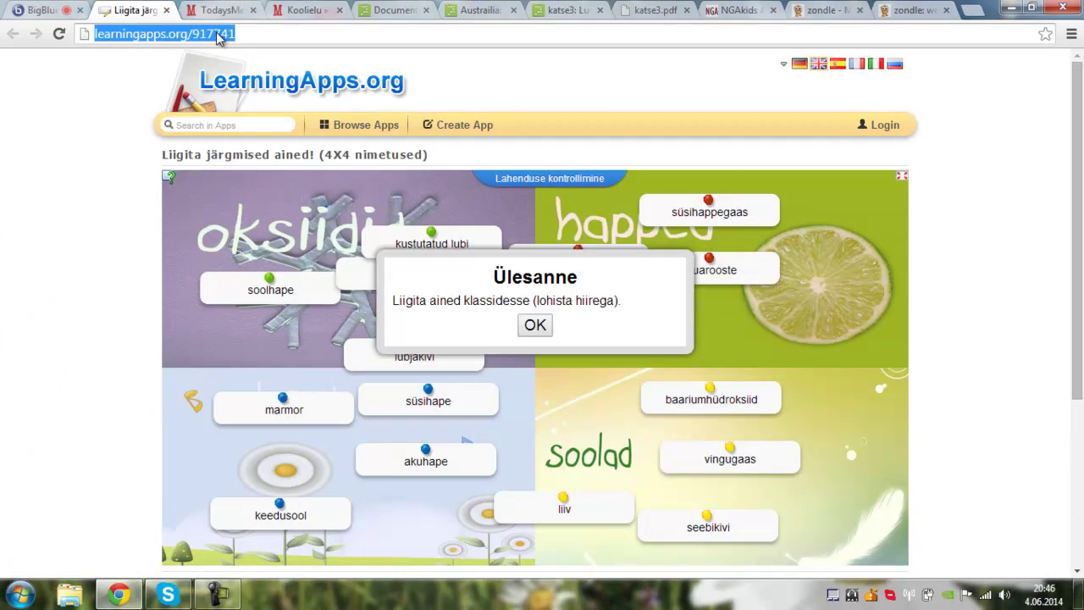
{"action": "left_click", "coordinate": [35, 10]}
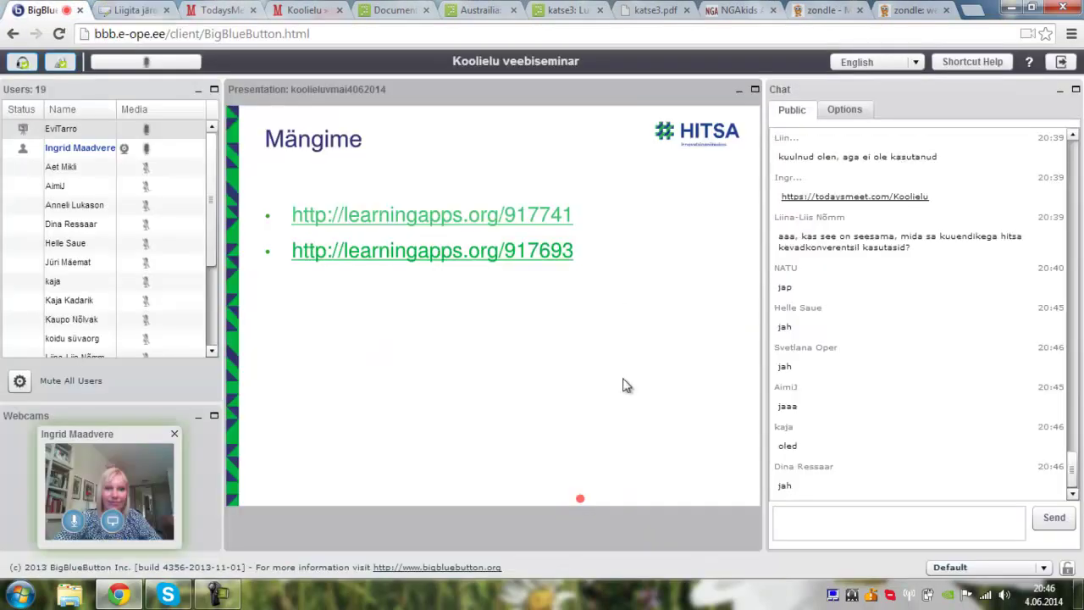
{"action": "left_click", "coordinate": [829, 529]}
{"action": "key", "text": "ctrl+v"}
{"action": "key", "text": "Return"}
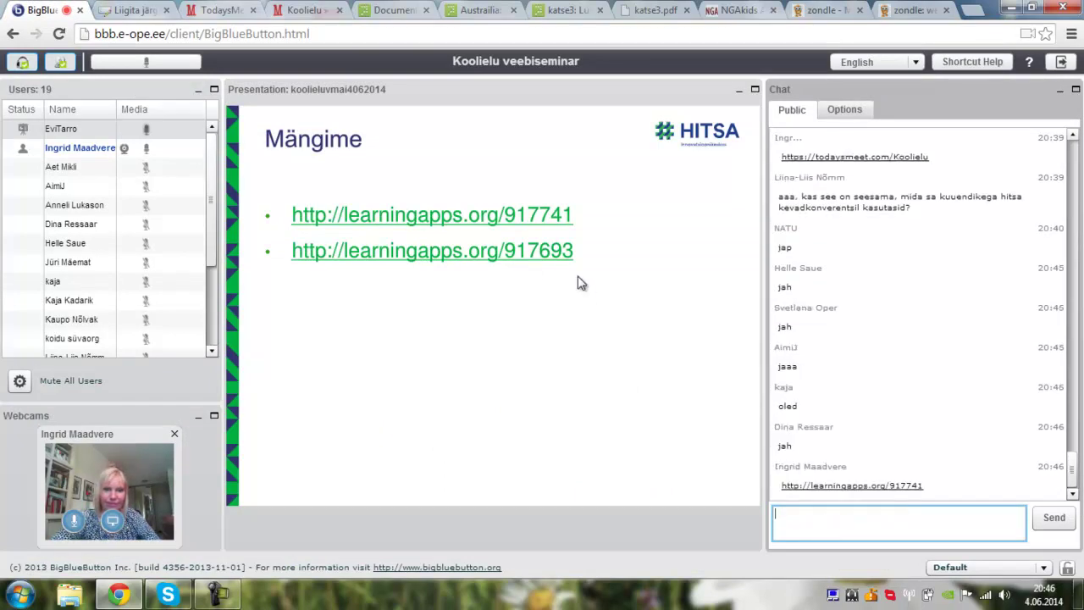
- Post the learningapps.org/917693 link to the chat too, then go back to its game page
{"action": "left_click", "coordinate": [520, 264]}
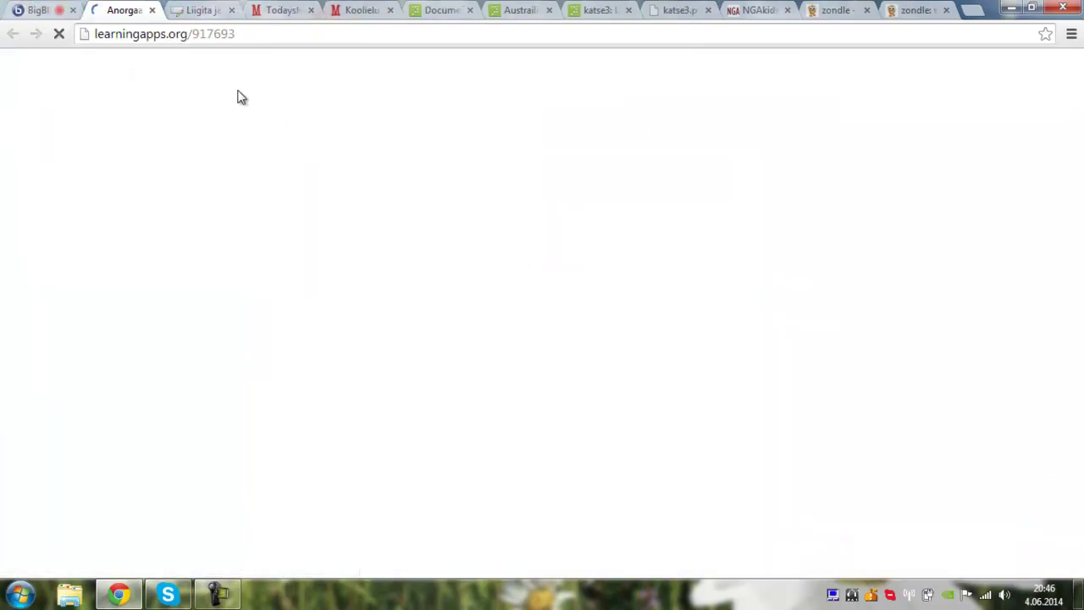
{"action": "left_click", "coordinate": [228, 39]}
{"action": "key", "text": "ctrl+c"}
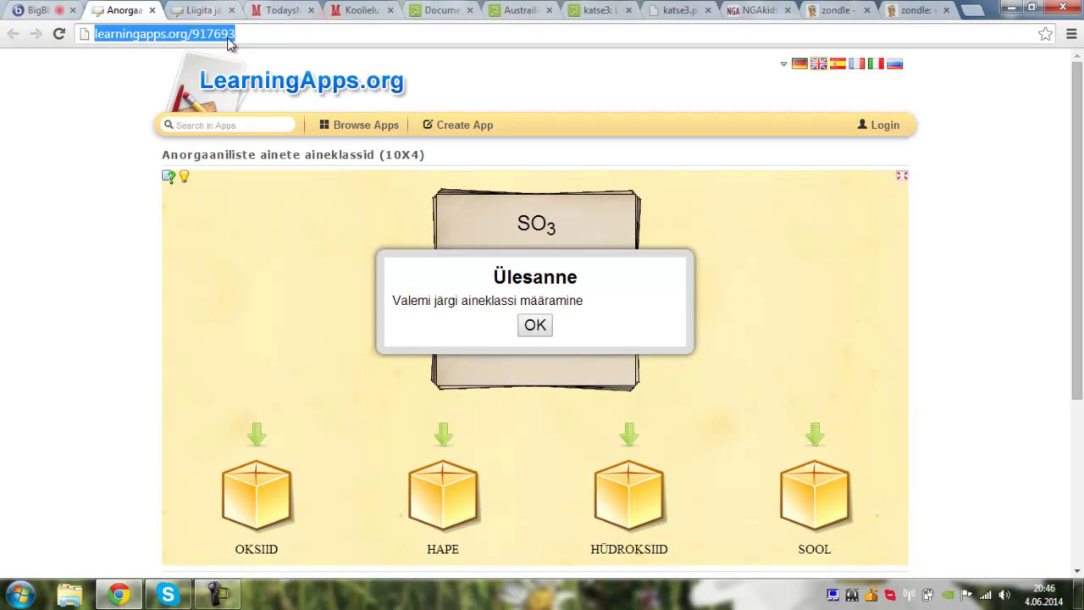
{"action": "left_click", "coordinate": [34, 10]}
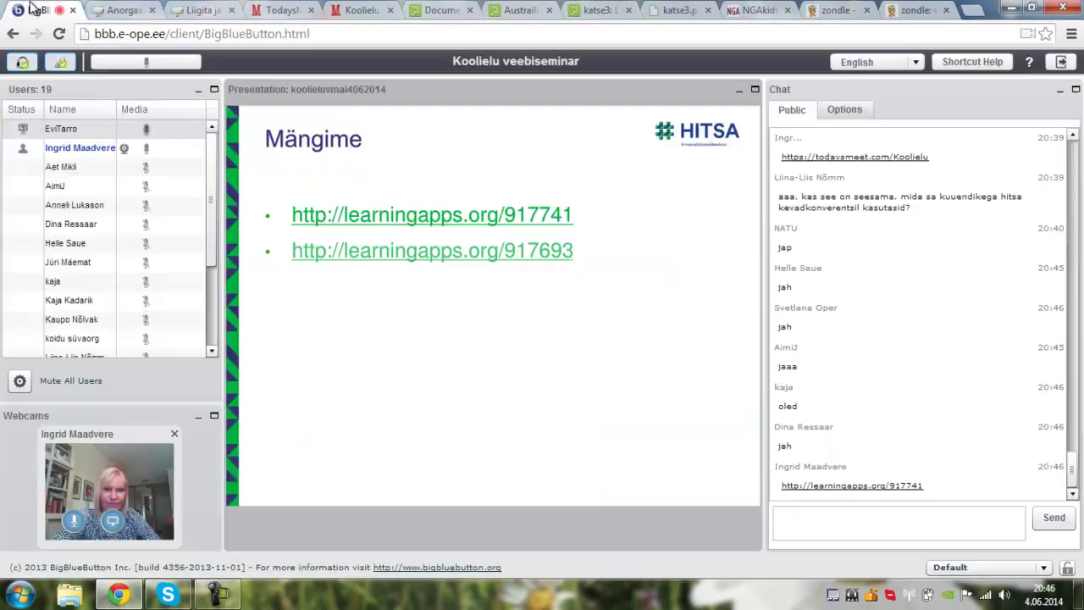
{"action": "left_click", "coordinate": [788, 525]}
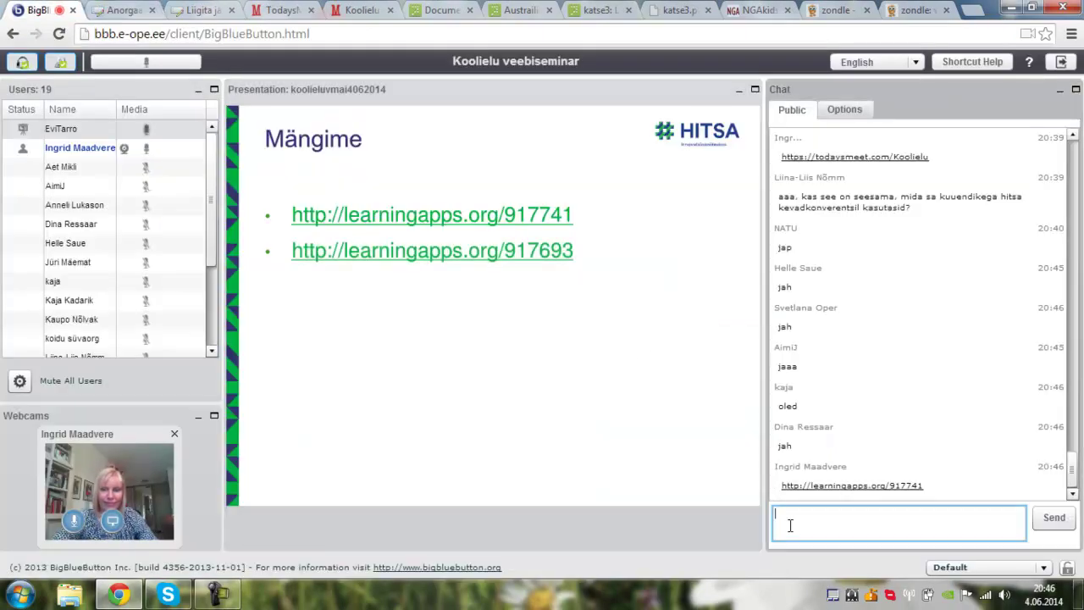
{"action": "key", "text": "ctrl+v"}
{"action": "key", "text": "Return"}
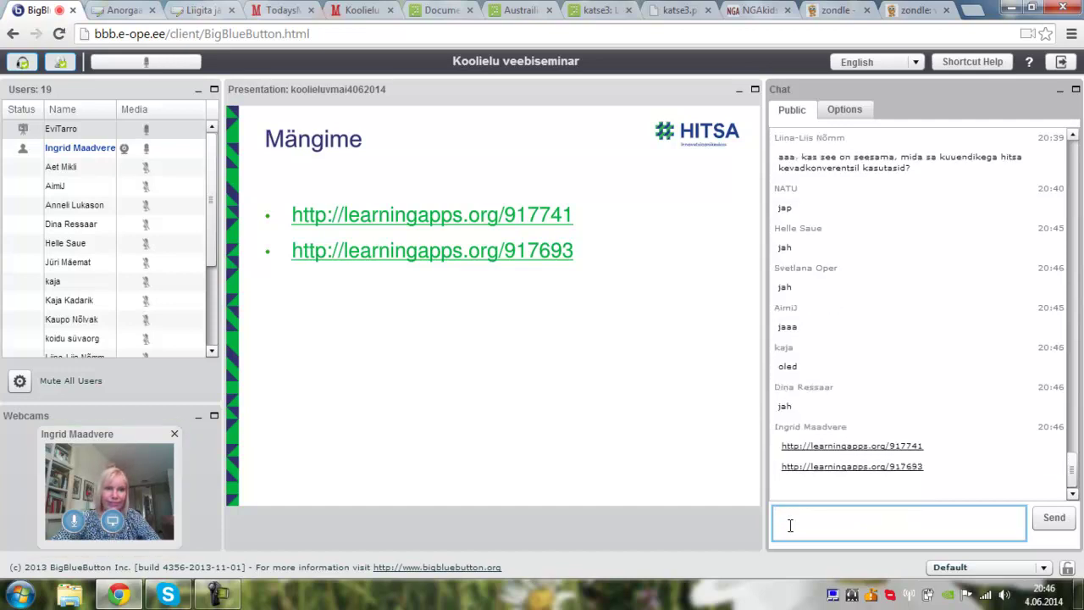
{"action": "left_click", "coordinate": [123, 10]}
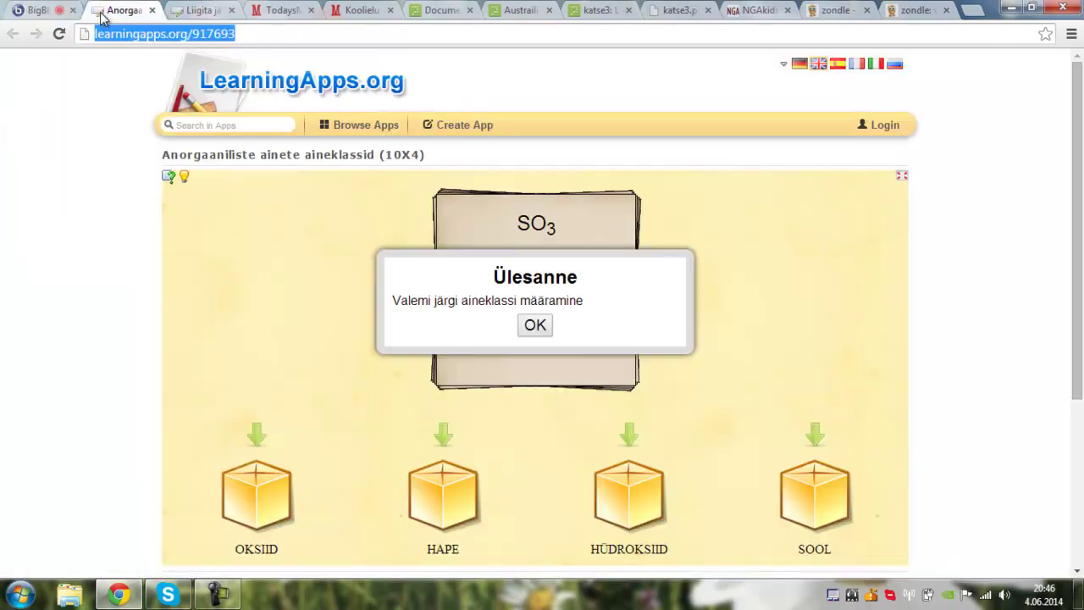
- Start the game and sort the SO3, HI, Cu(OH)2, HNO3, BaO and Fe(OH)3 cards into class boxes
{"action": "left_click", "coordinate": [537, 326]}
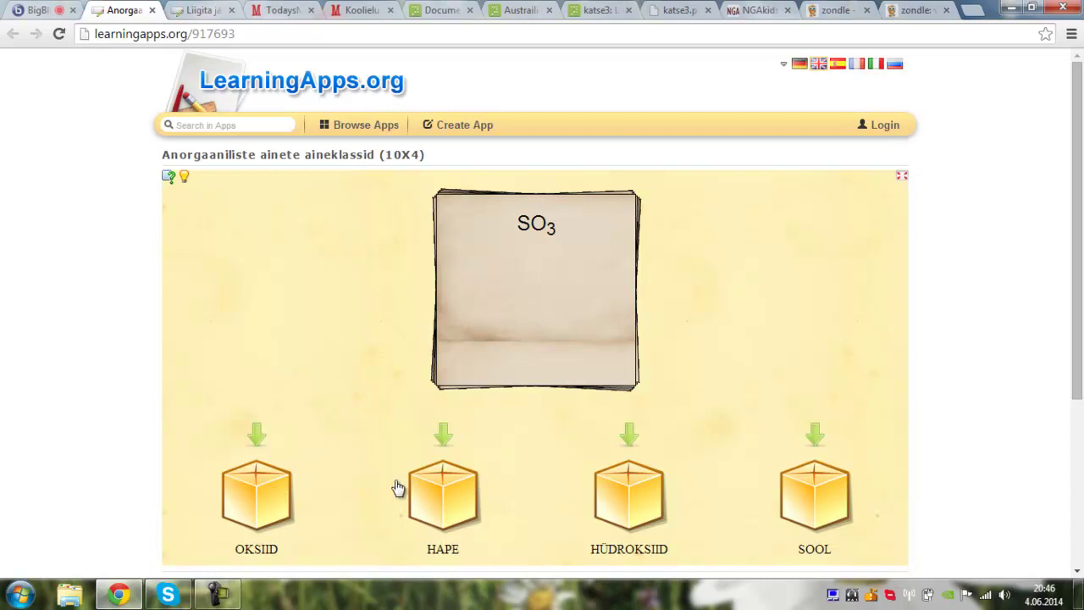
{"action": "left_click", "coordinate": [446, 506]}
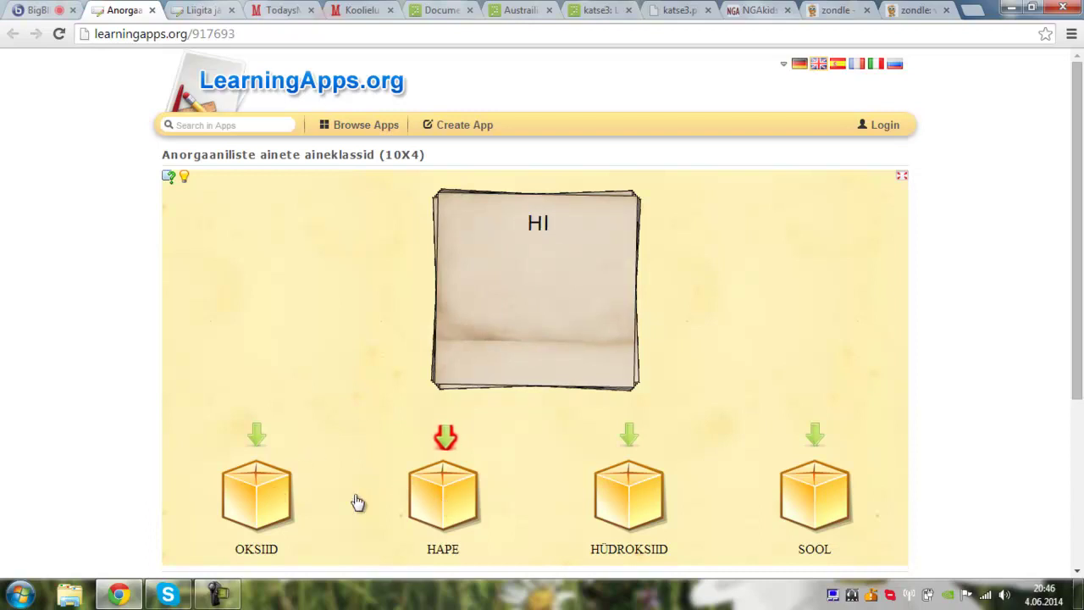
{"action": "left_click", "coordinate": [271, 498]}
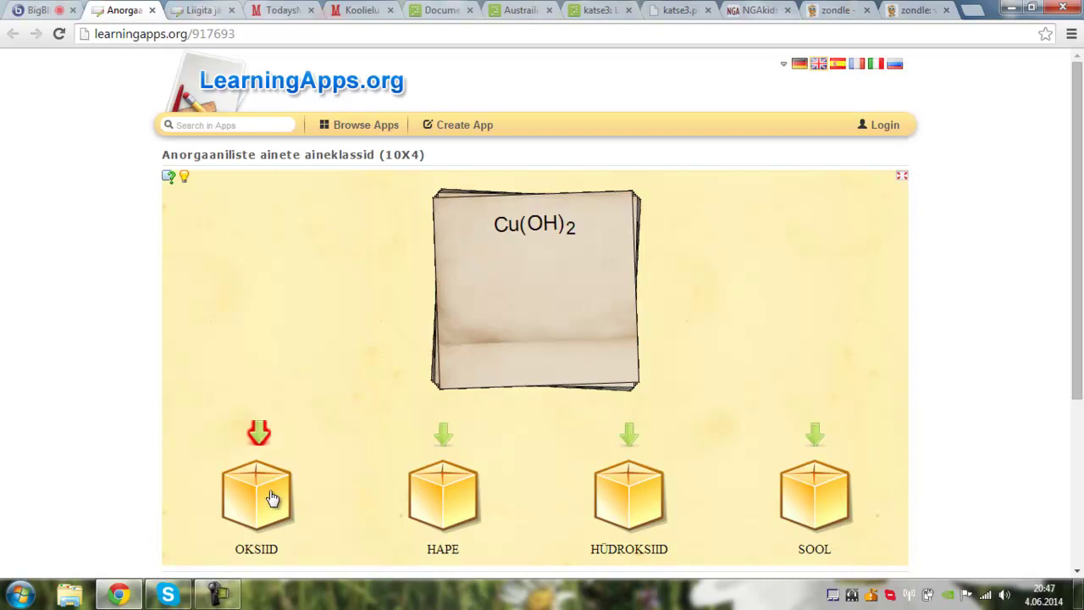
{"action": "left_click", "coordinate": [816, 485]}
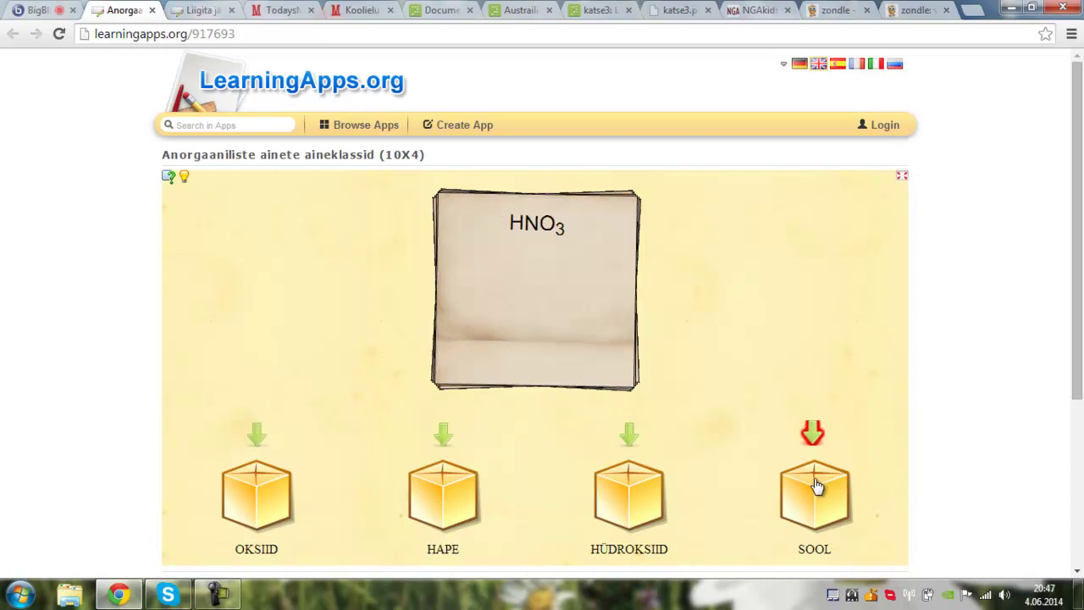
{"action": "left_click", "coordinate": [646, 504]}
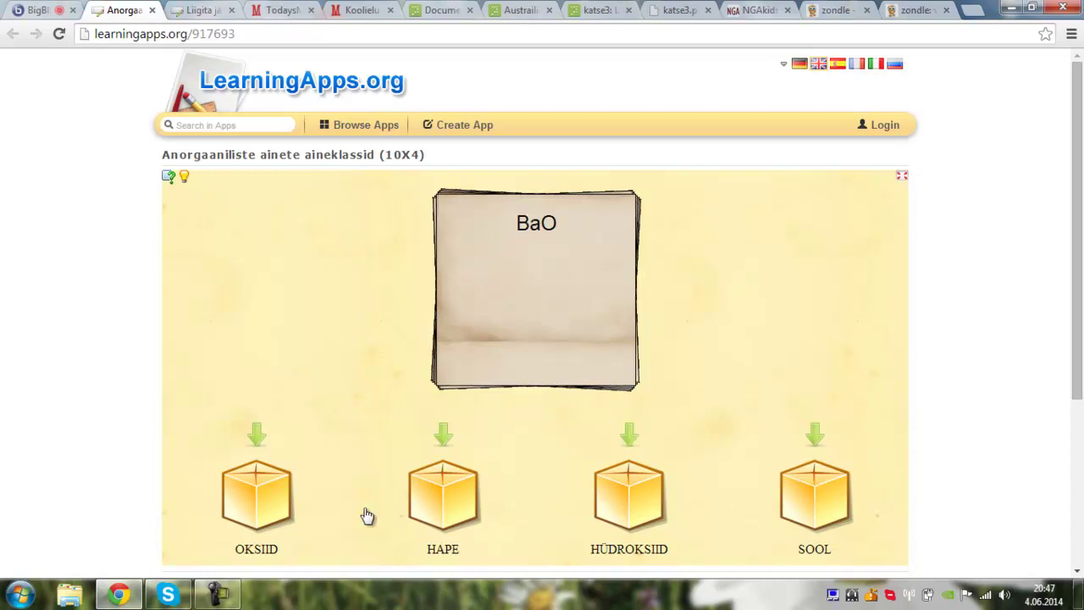
{"action": "left_click", "coordinate": [285, 499]}
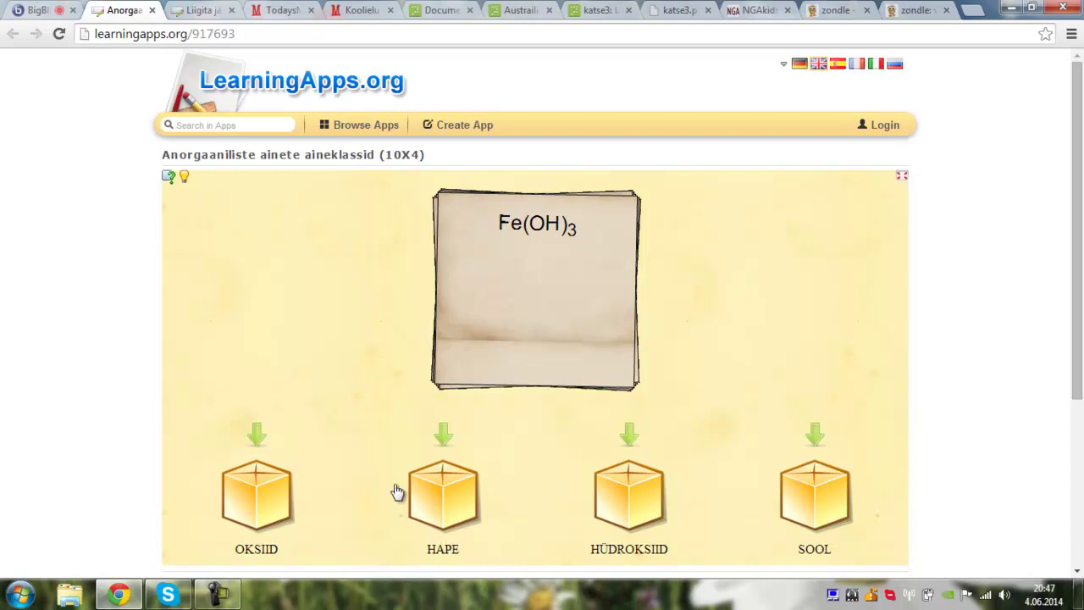
{"action": "left_click", "coordinate": [820, 491]}
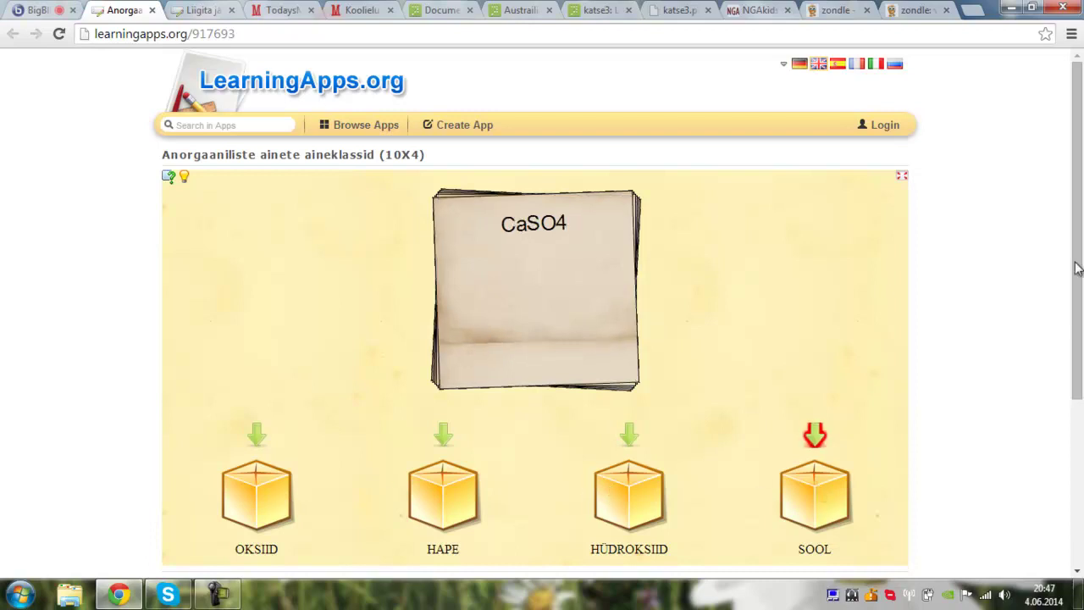
{"action": "left_click_drag", "start_coordinate": [1081, 267], "coordinate": [1081, 364]}
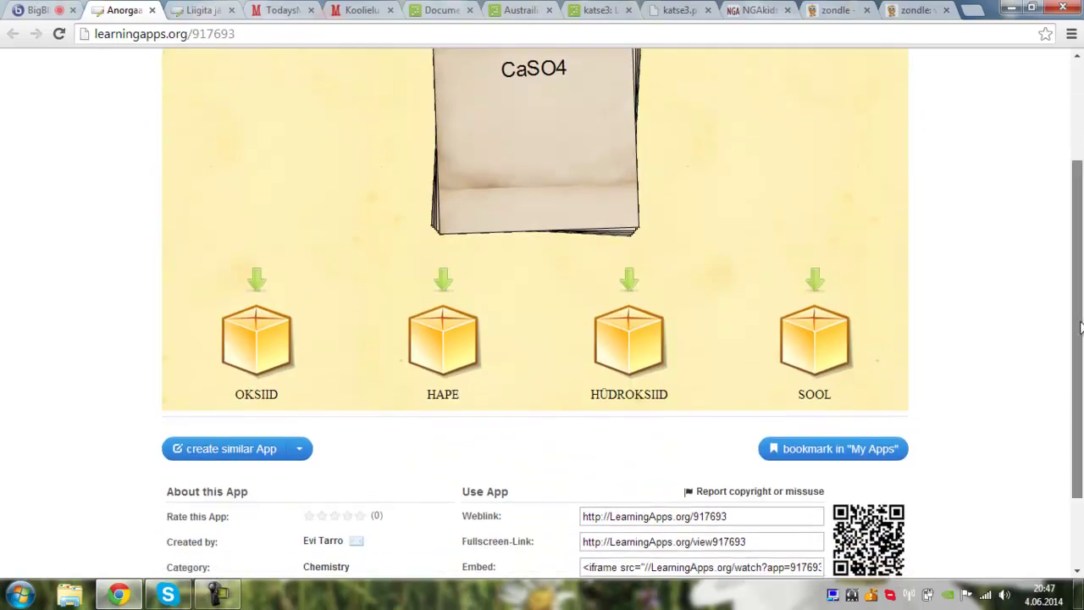
{"action": "scroll", "coordinate": [1081, 364], "scroll_direction": "up", "scroll_amount": 2}
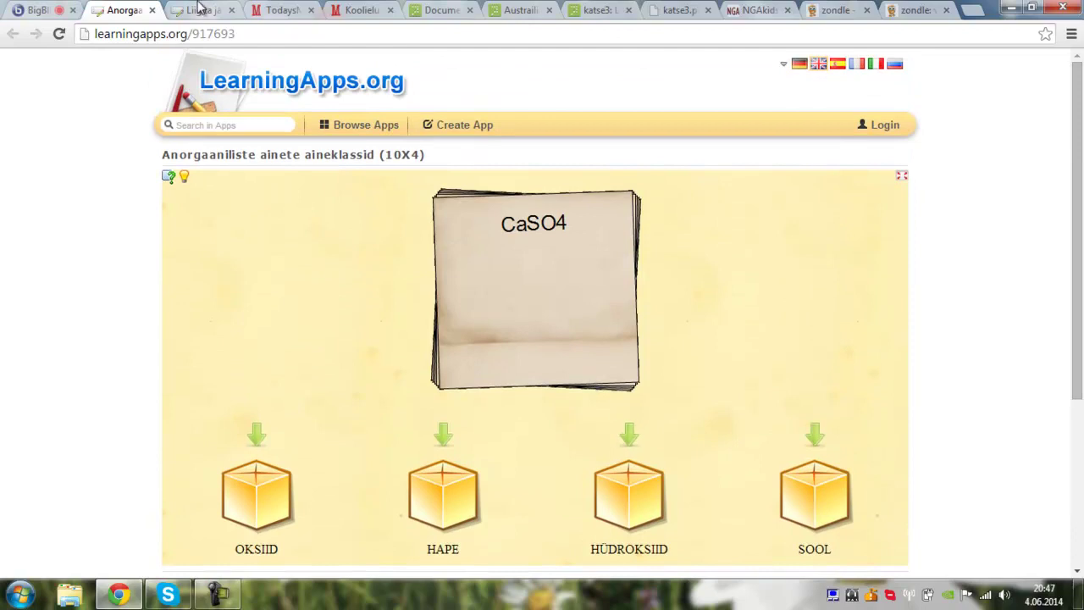
- In the Liigita game, reposition the liiv card and move akuhape into happed, then return to BigBlueButton
{"action": "left_click", "coordinate": [204, 10]}
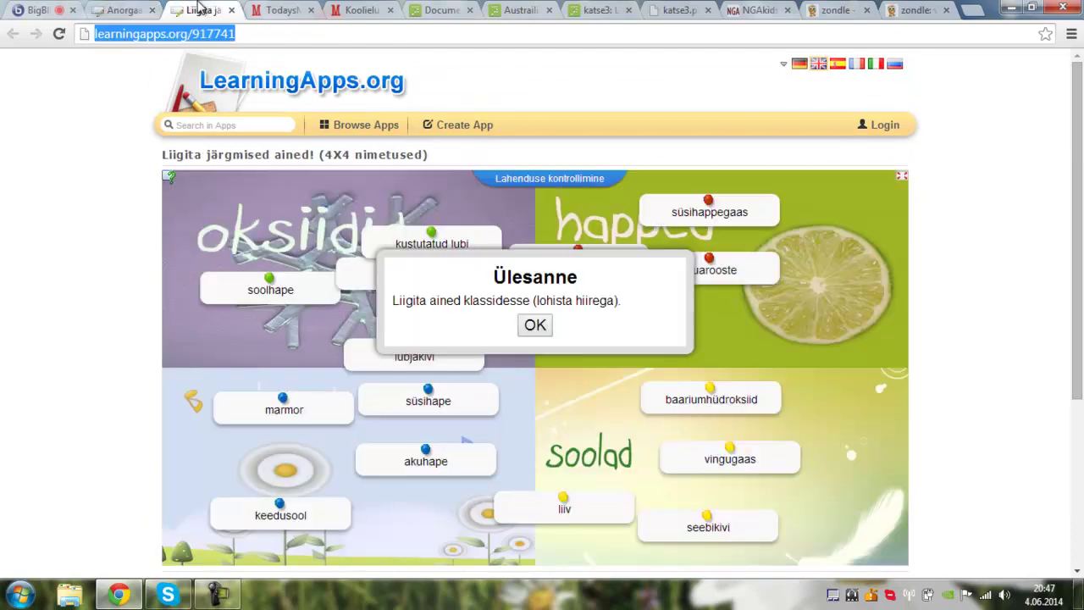
{"action": "left_click", "coordinate": [534, 326]}
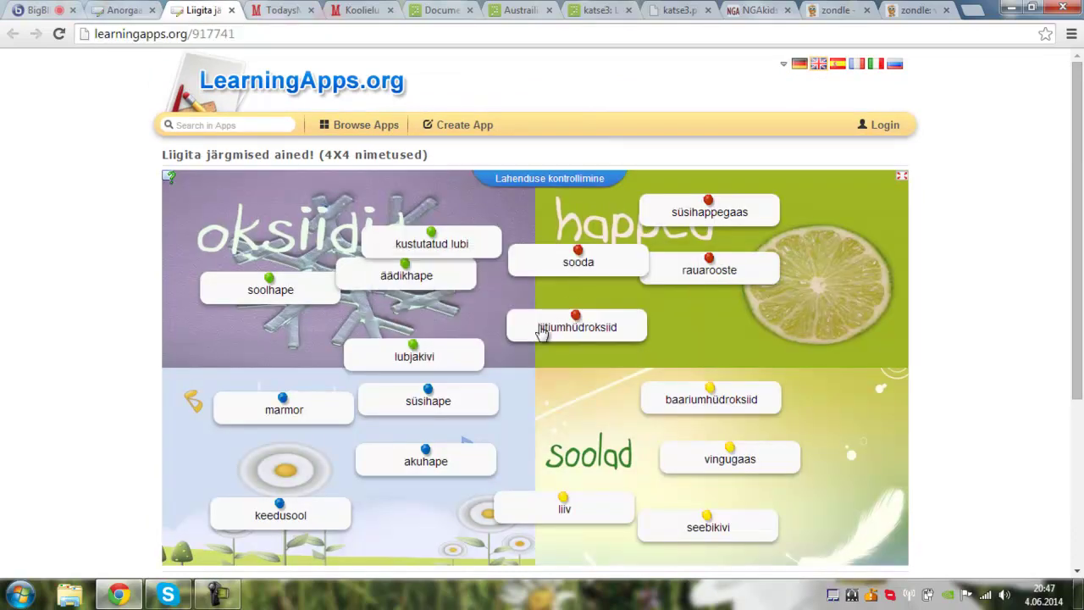
{"action": "left_click_drag", "start_coordinate": [513, 506], "coordinate": [498, 522]}
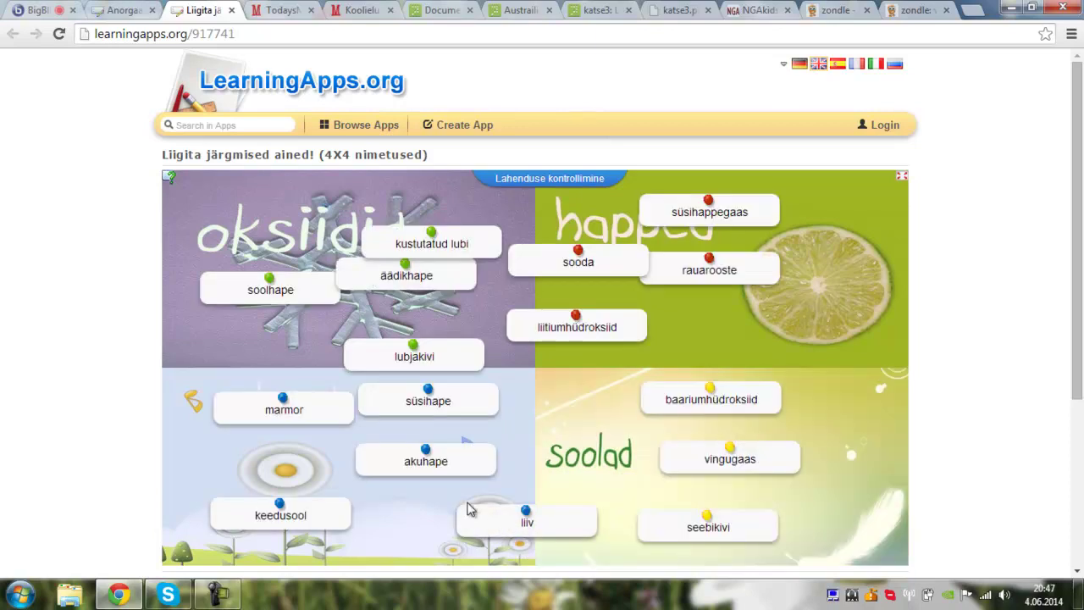
{"action": "left_click_drag", "start_coordinate": [448, 467], "coordinate": [825, 315]}
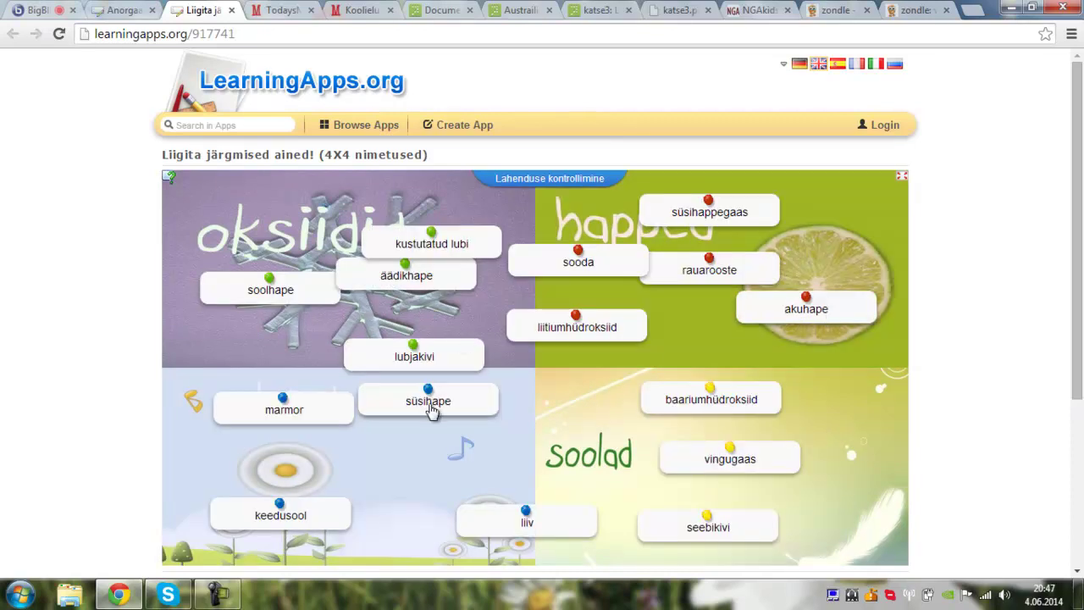
{"action": "left_click", "coordinate": [51, 11]}
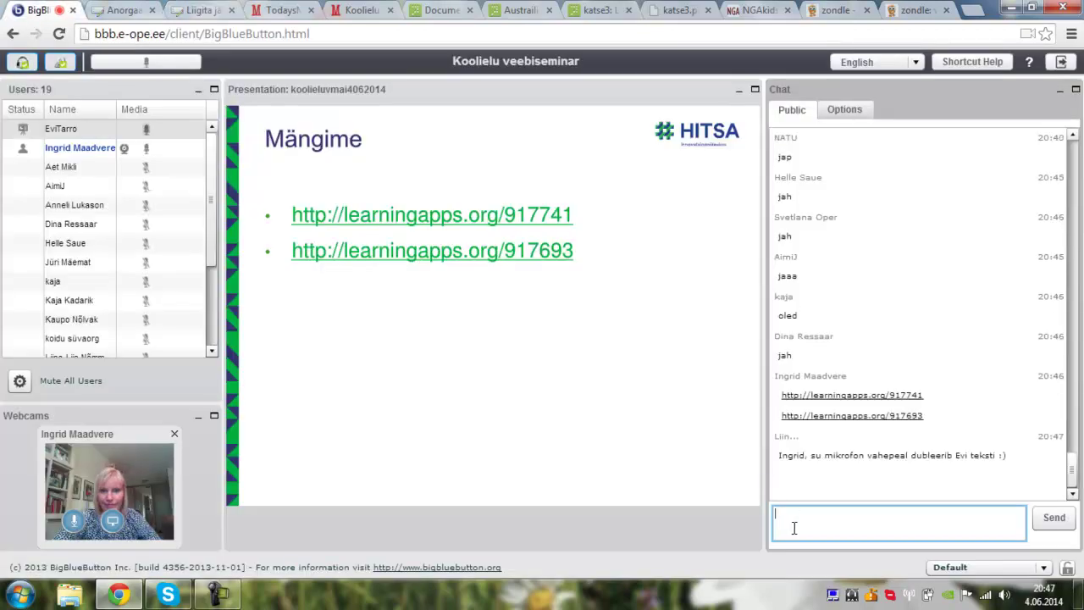
- Reply 'jah' in the public chat and mute your own microphone
{"action": "type", "text": "jah"}
{"action": "key", "text": "Return"}
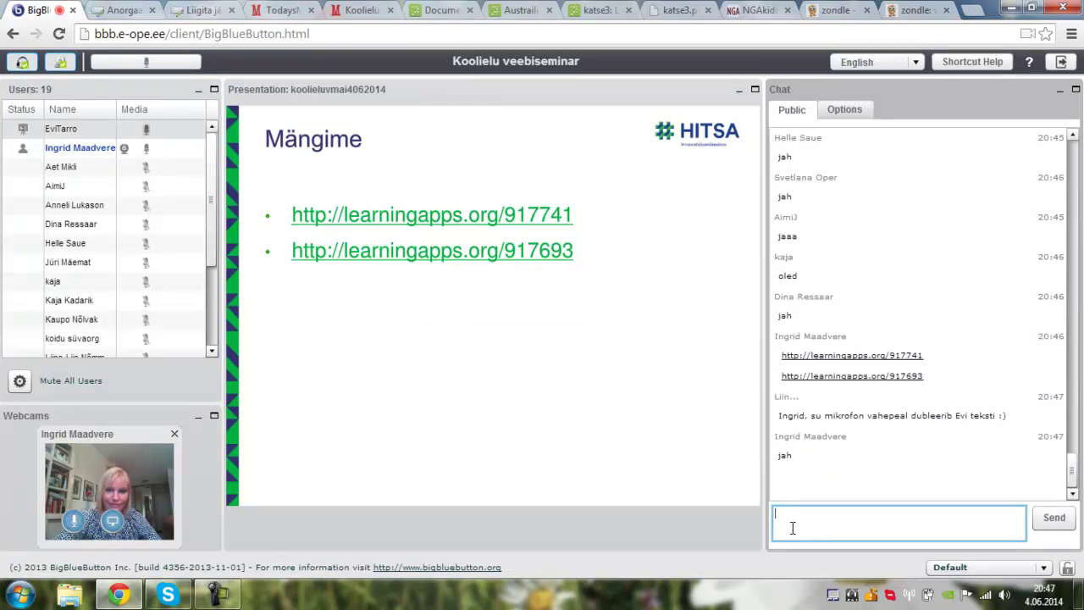
{"action": "left_click", "coordinate": [146, 154]}
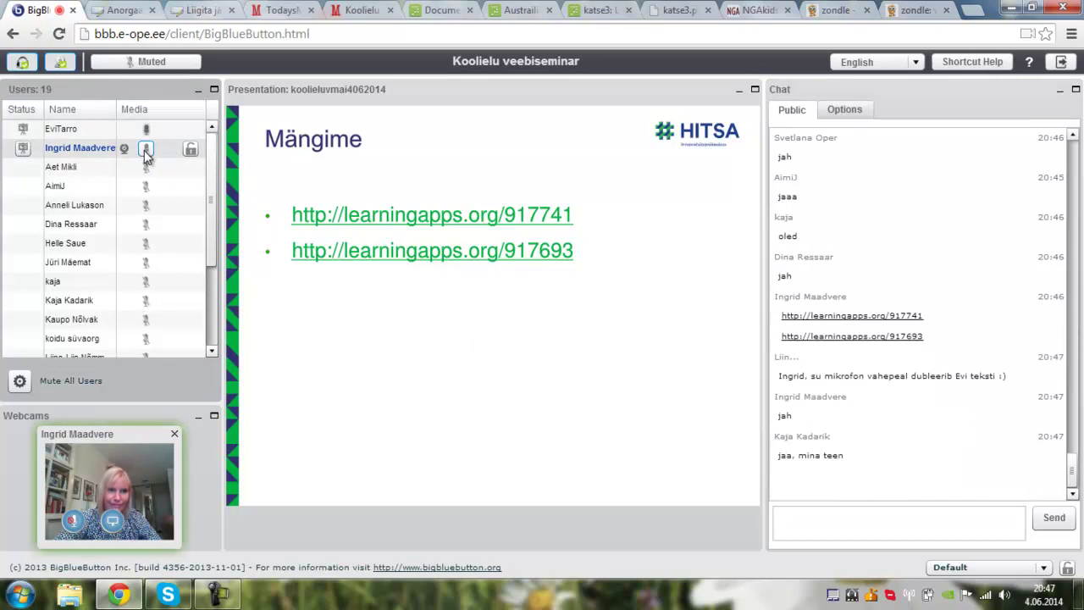
- Send the chat messages 'panin oma mikrofoni' and 'ma ei oska keemiat :('
{"action": "left_click", "coordinate": [806, 527]}
{"action": "type", "text": "panin oma mikrofoni kinni"}
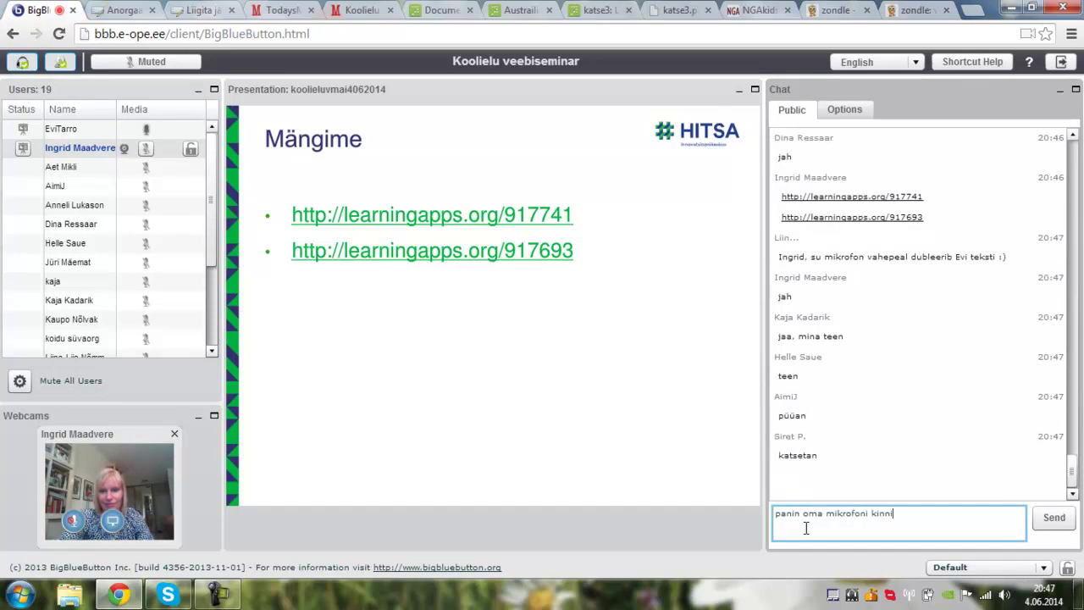
{"action": "key", "text": "Return"}
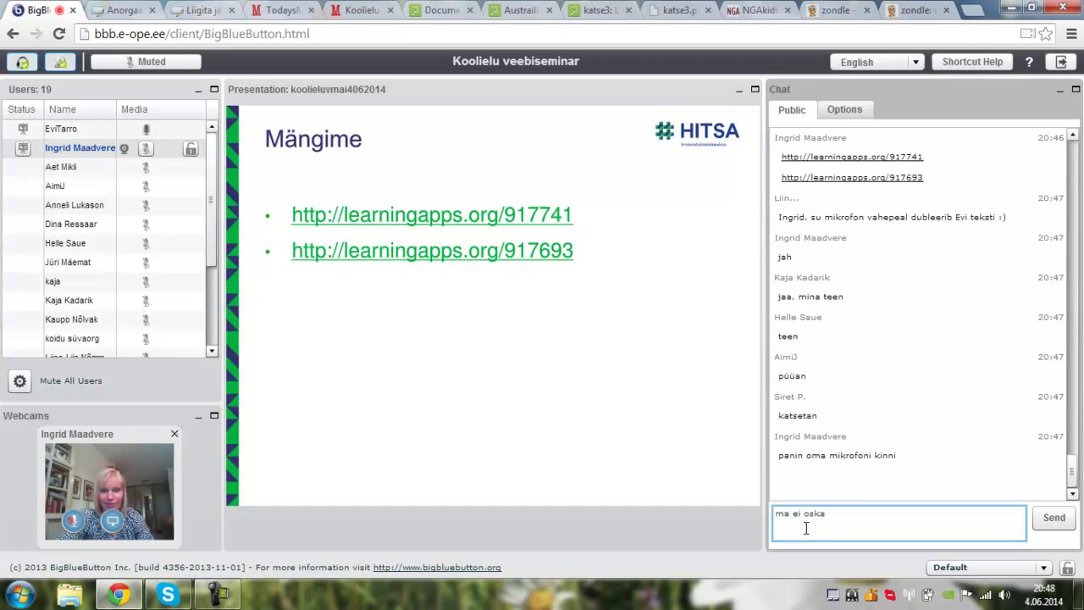
{"action": "type", "text": "ma ei oska keemiat :("}
{"action": "key", "text": "Return"}
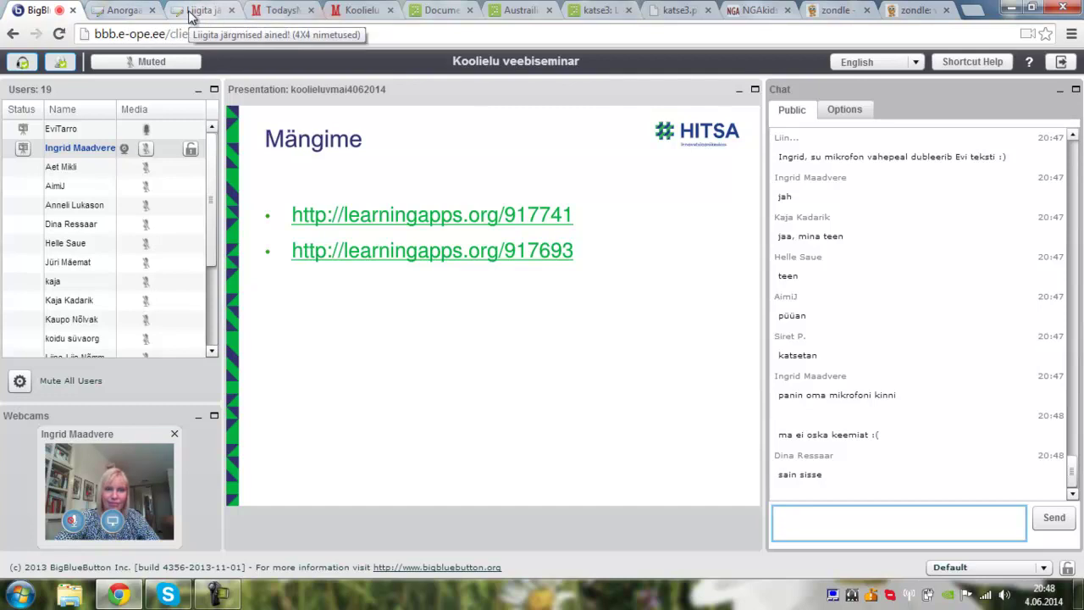
{"action": "left_click", "coordinate": [121, 11]}
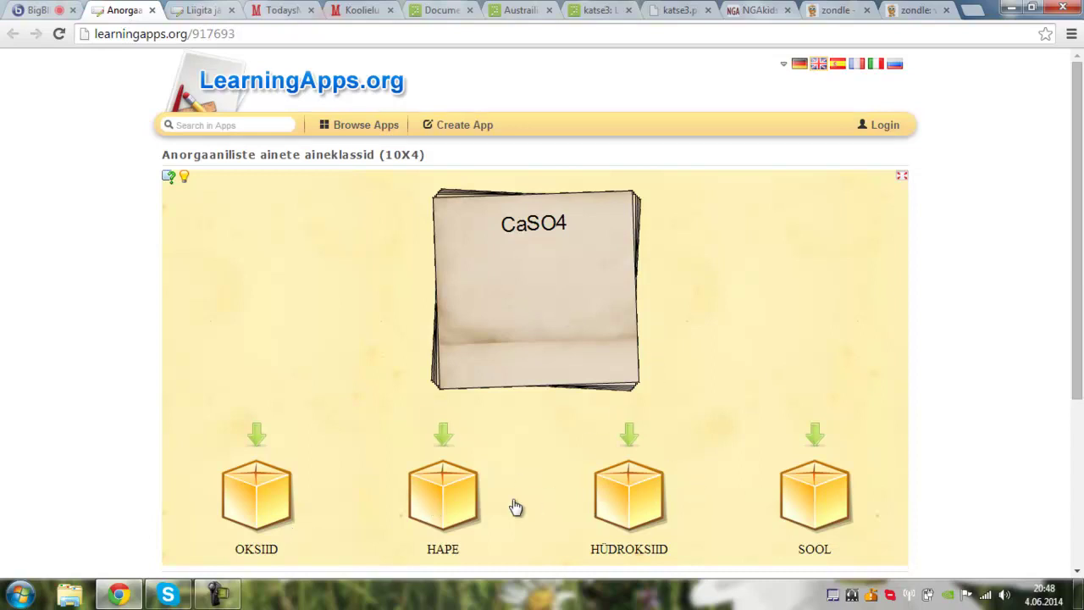
{"action": "left_click", "coordinate": [34, 10]}
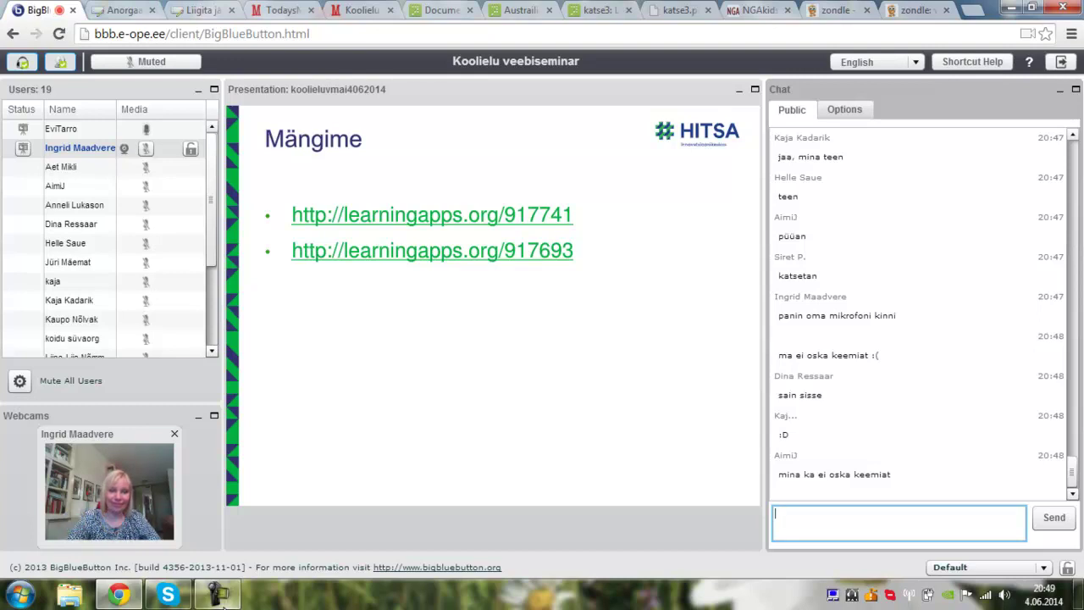
{"action": "mouse_move", "coordinate": [222, 596]}
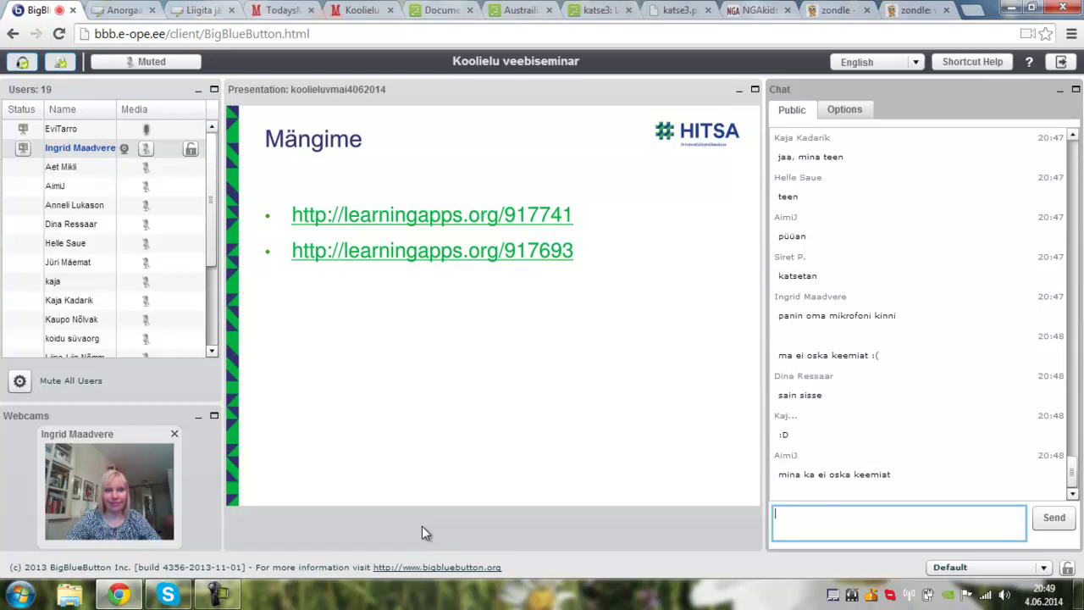
- Sign in to the LearningApps.org teacher account with the autofilled username, declining to save the password
{"action": "left_click", "coordinate": [199, 10]}
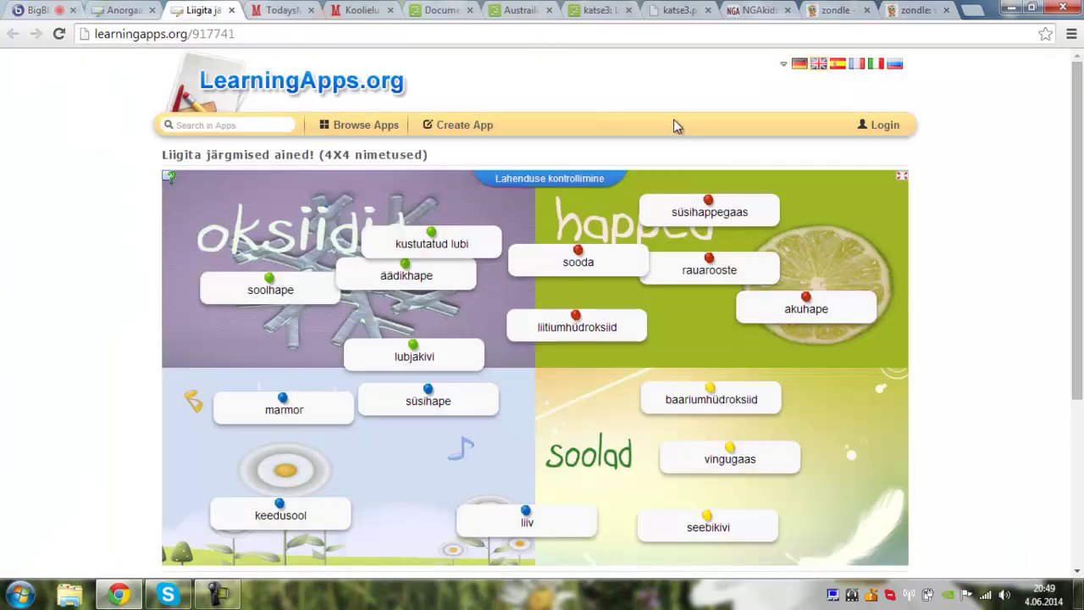
{"action": "left_click", "coordinate": [883, 130]}
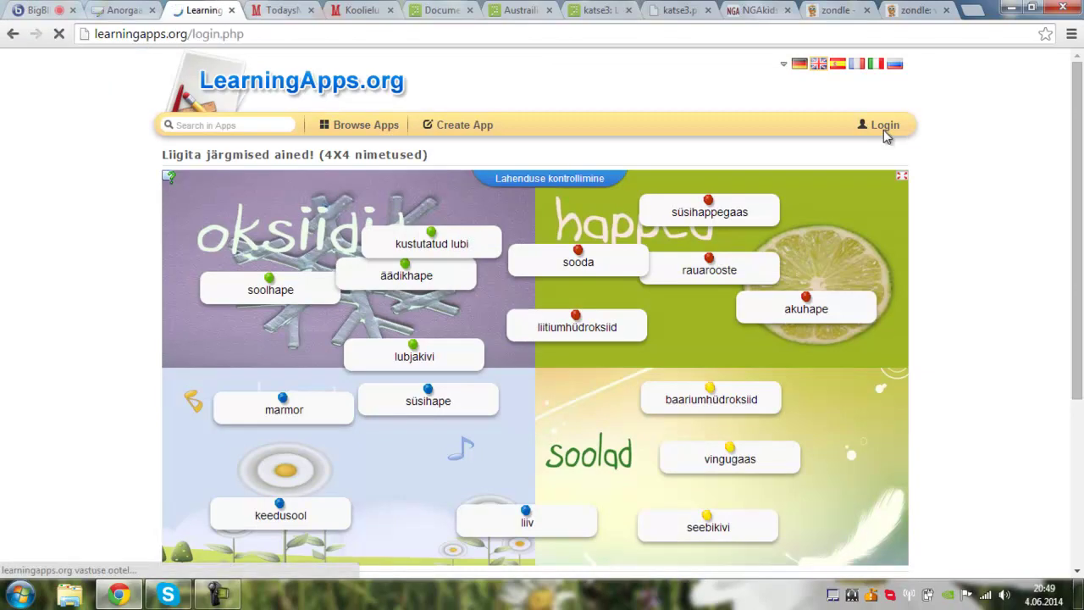
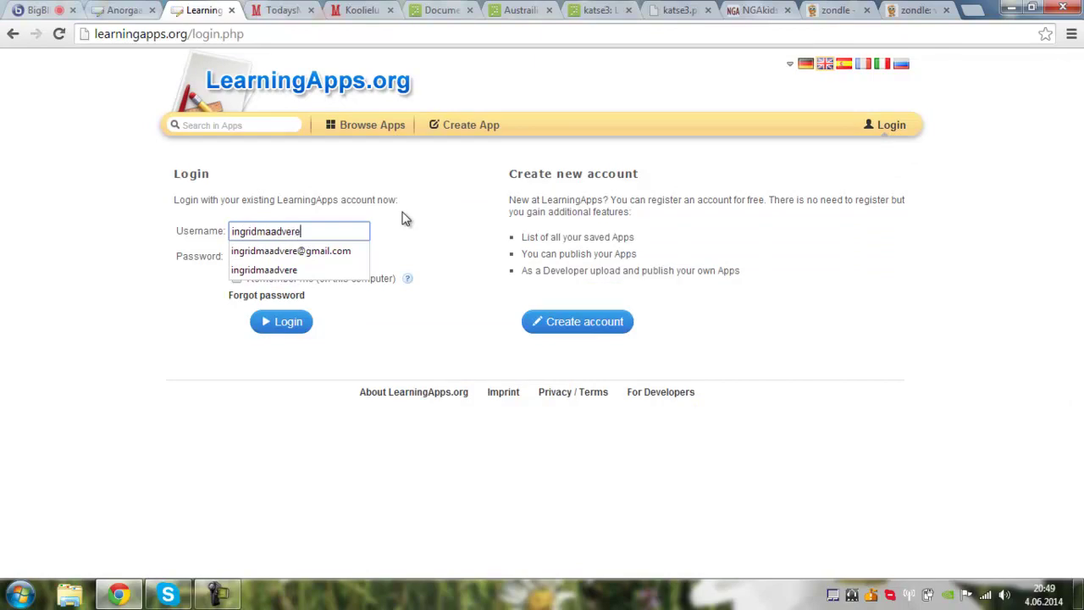
{"action": "key", "text": "Tab"}
{"action": "key", "text": "Return"}
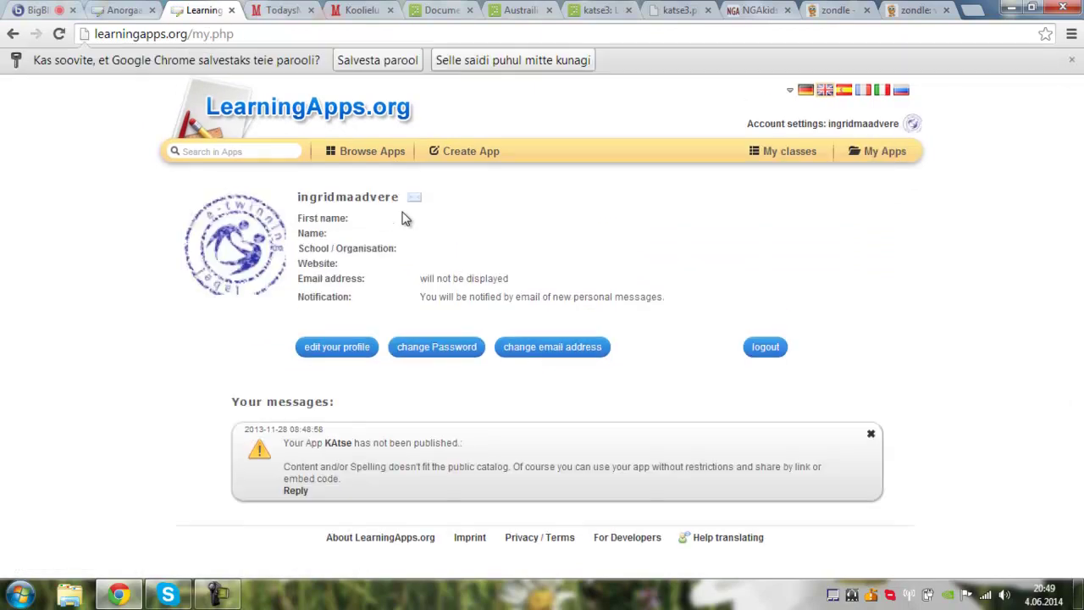
{"action": "left_click", "coordinate": [451, 68]}
- Reply 'jah' in the BigBlueButton chat
{"action": "left_click", "coordinate": [32, 11]}
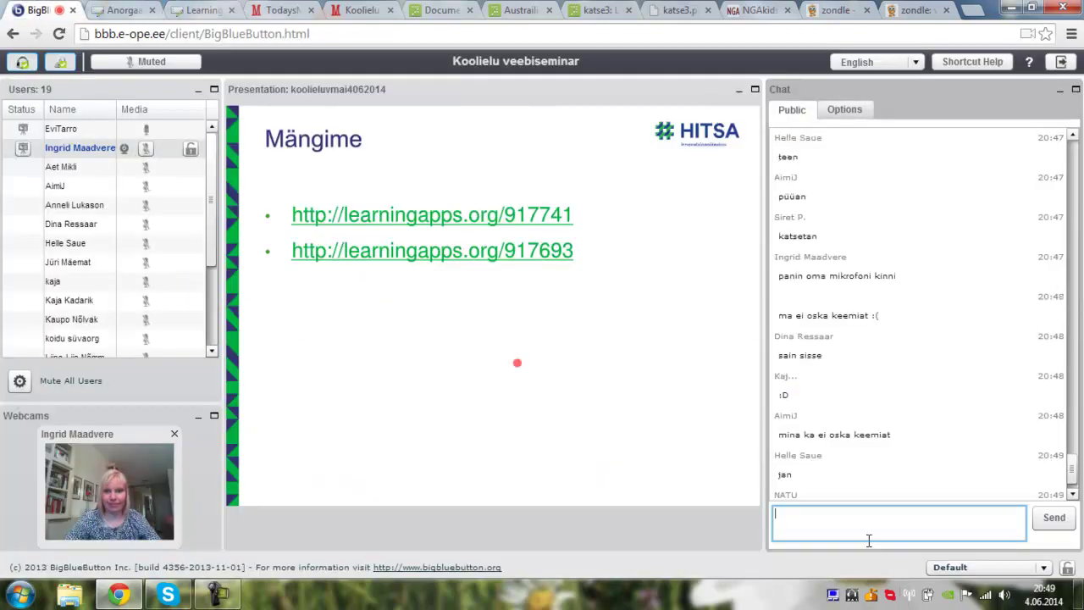
{"action": "type", "text": "jah"}
{"action": "key", "text": "Return"}
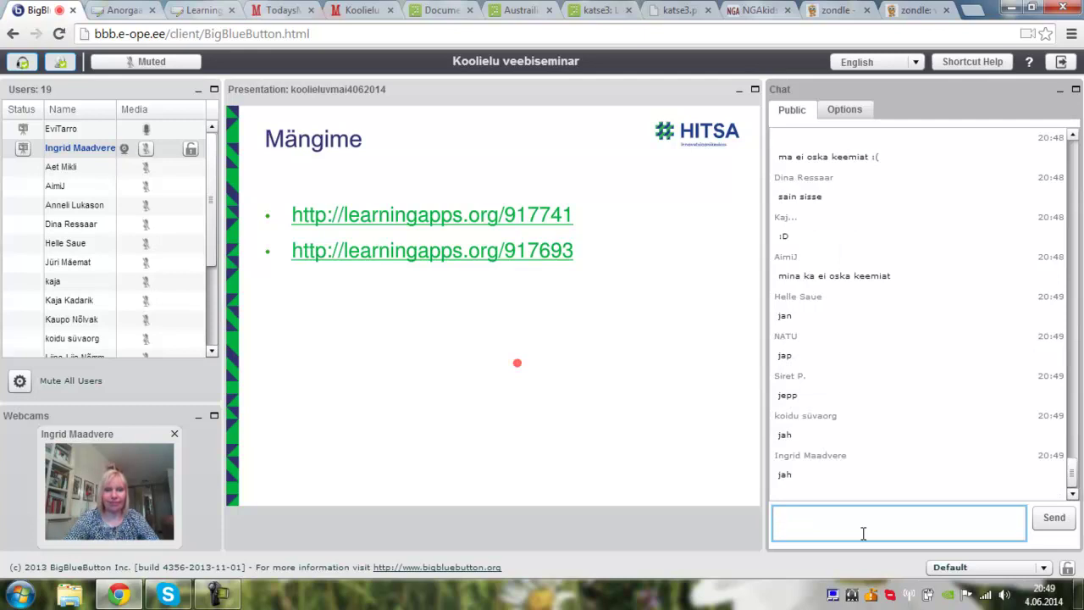
- Sort CaSO4, H2CO3, KNO3, Mg(OH)2, HBr, KOH, H4SiO4 and MgCO3 into the substance-class boxes, then return to the webinar
{"action": "left_click", "coordinate": [117, 11]}
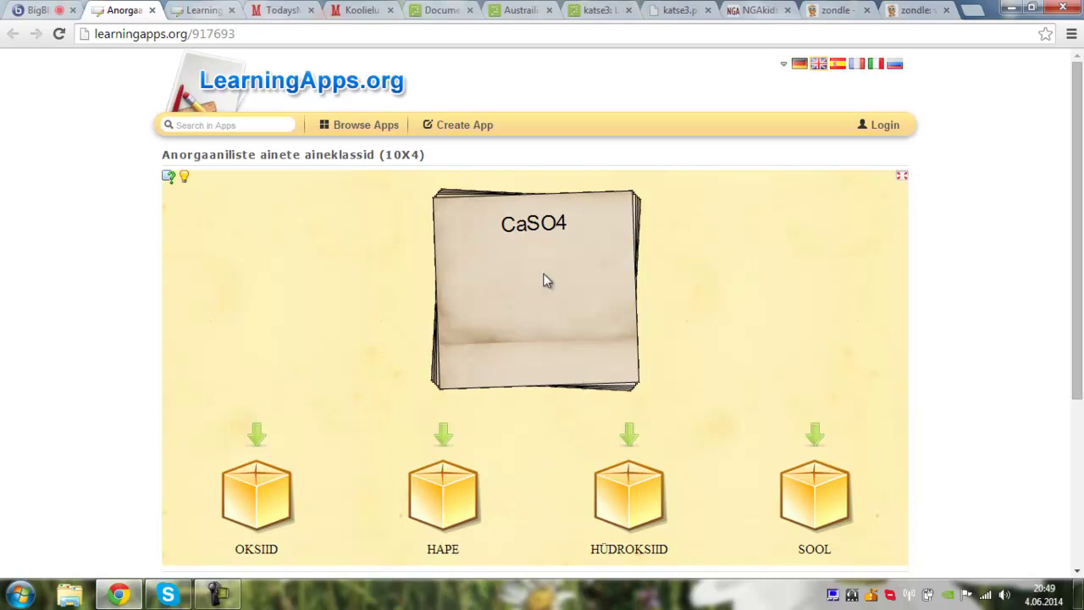
{"action": "left_click", "coordinate": [437, 503]}
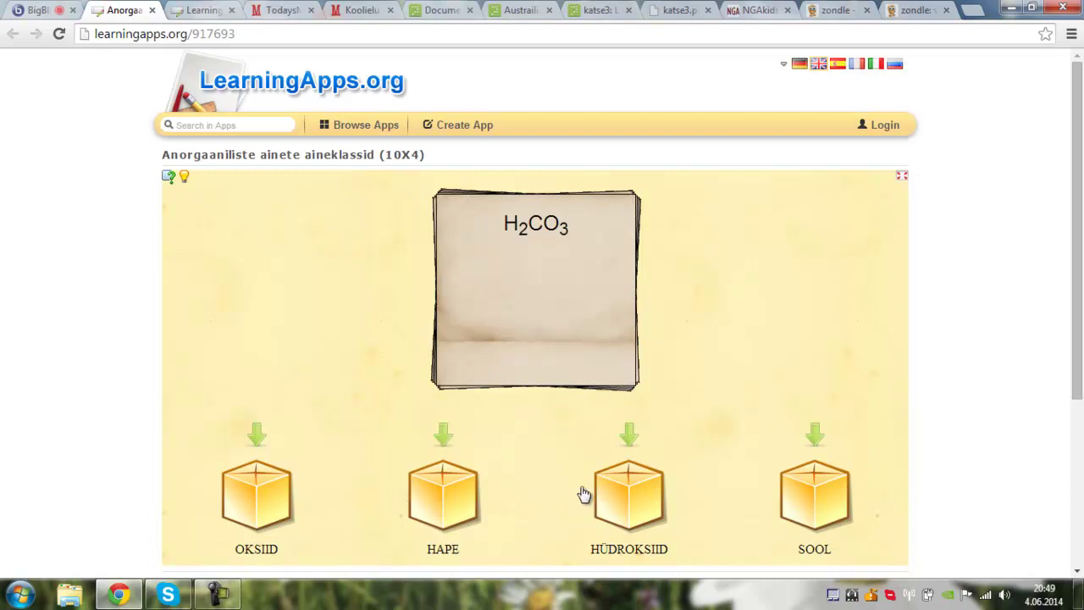
{"action": "left_click", "coordinate": [610, 497]}
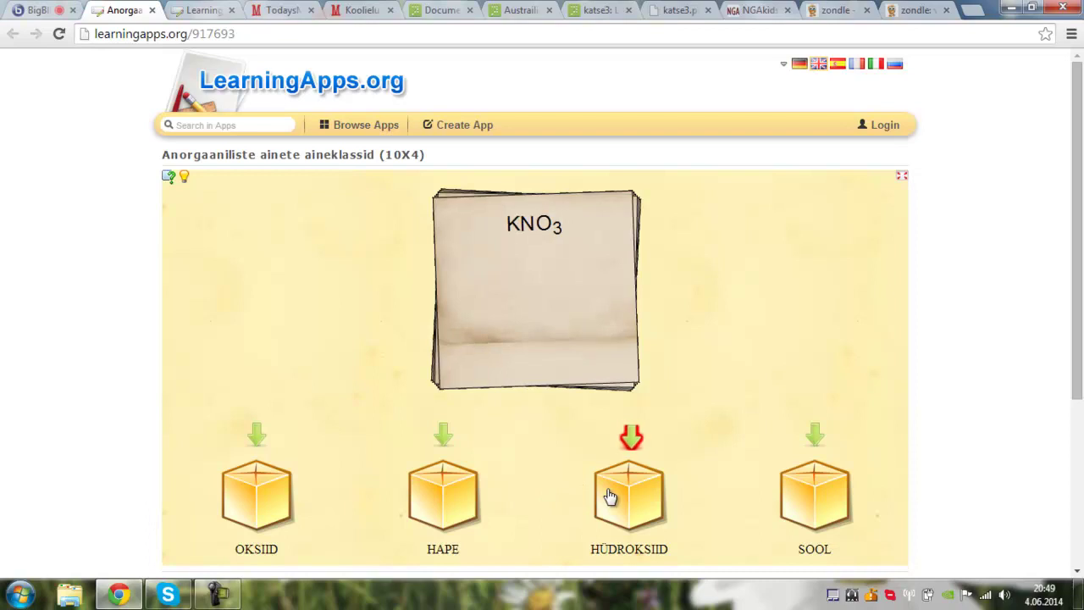
{"action": "left_click", "coordinate": [419, 489]}
{"action": "left_click", "coordinate": [267, 500]}
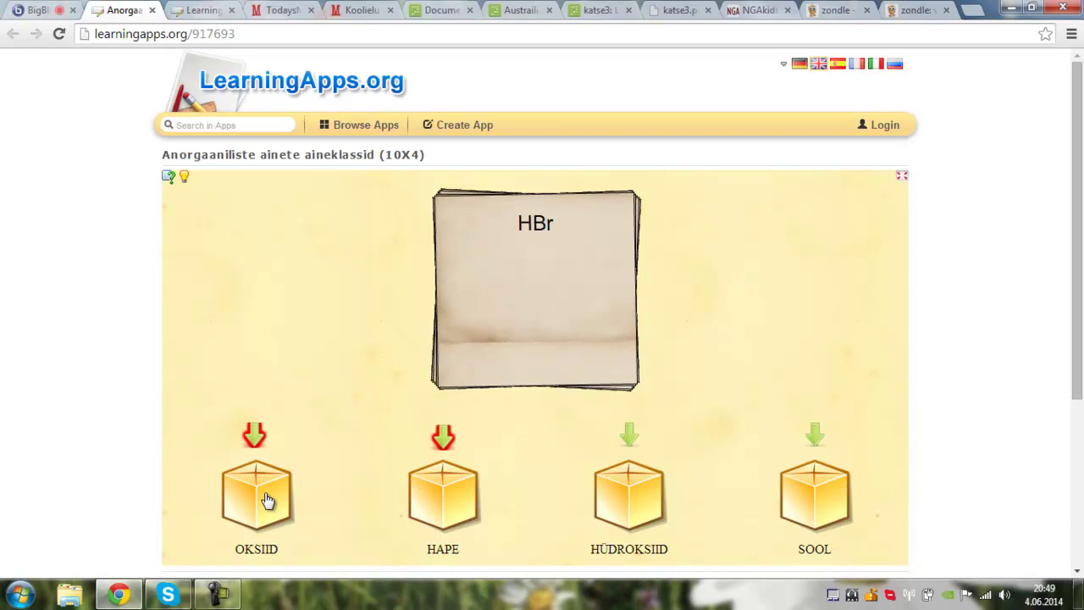
{"action": "left_click", "coordinate": [803, 498]}
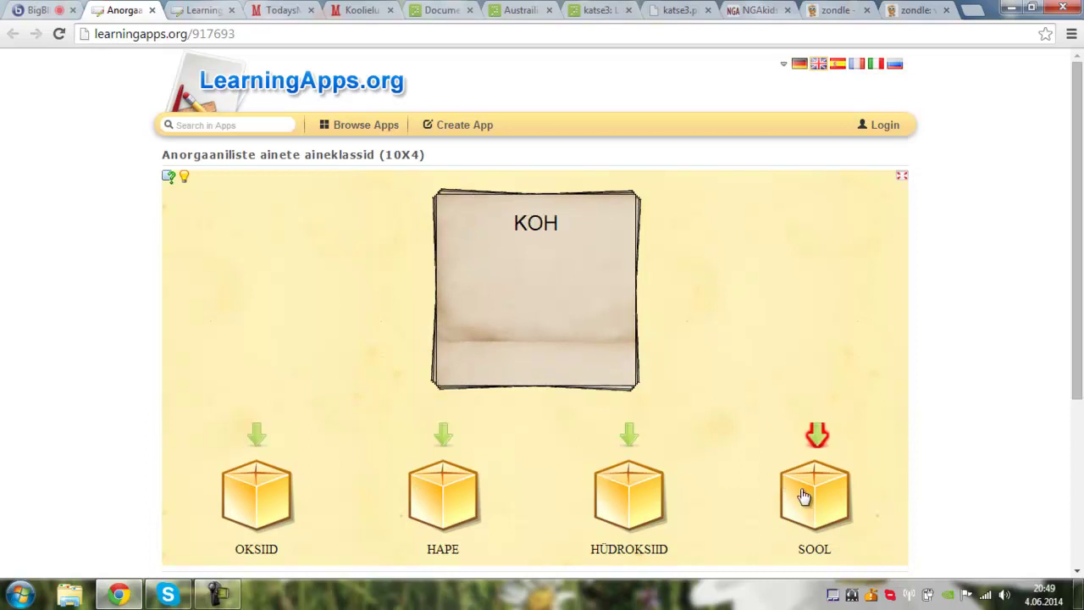
{"action": "left_click", "coordinate": [634, 510]}
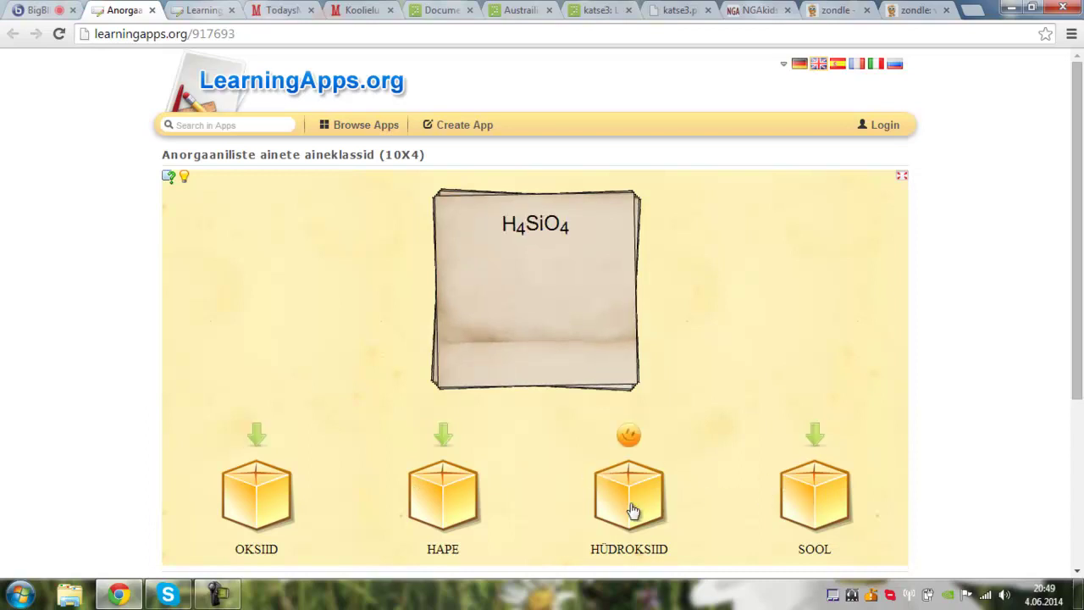
{"action": "left_click", "coordinate": [444, 505]}
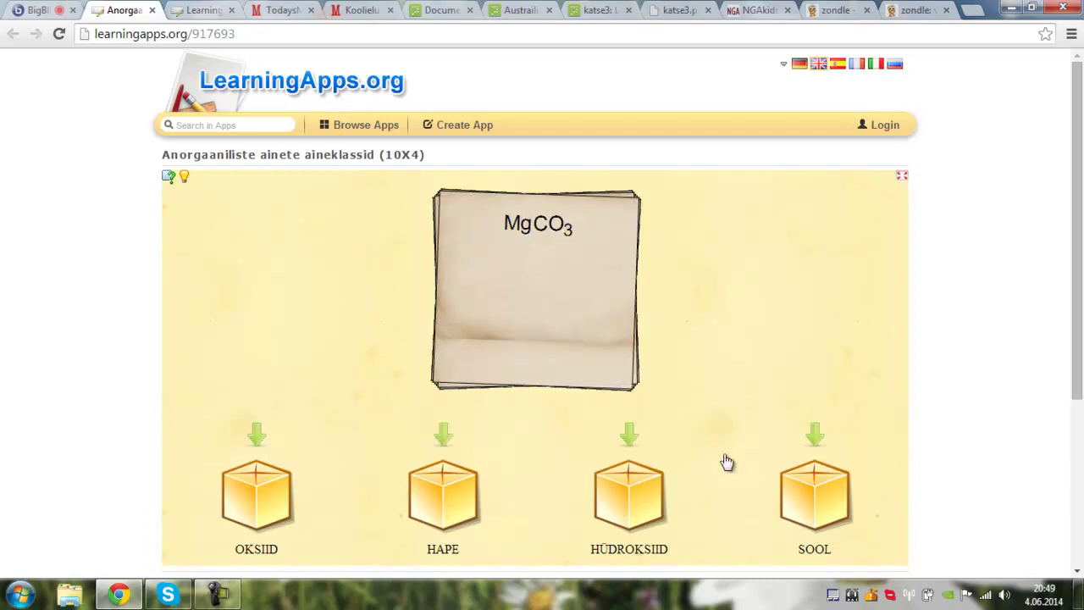
{"action": "left_click", "coordinate": [812, 495]}
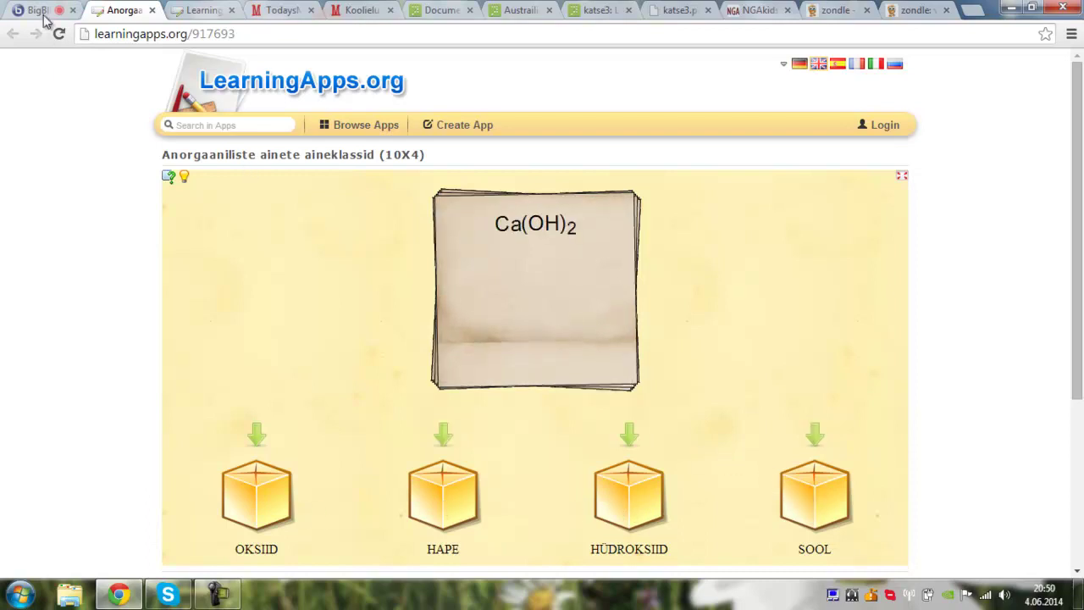
{"action": "left_click", "coordinate": [33, 12]}
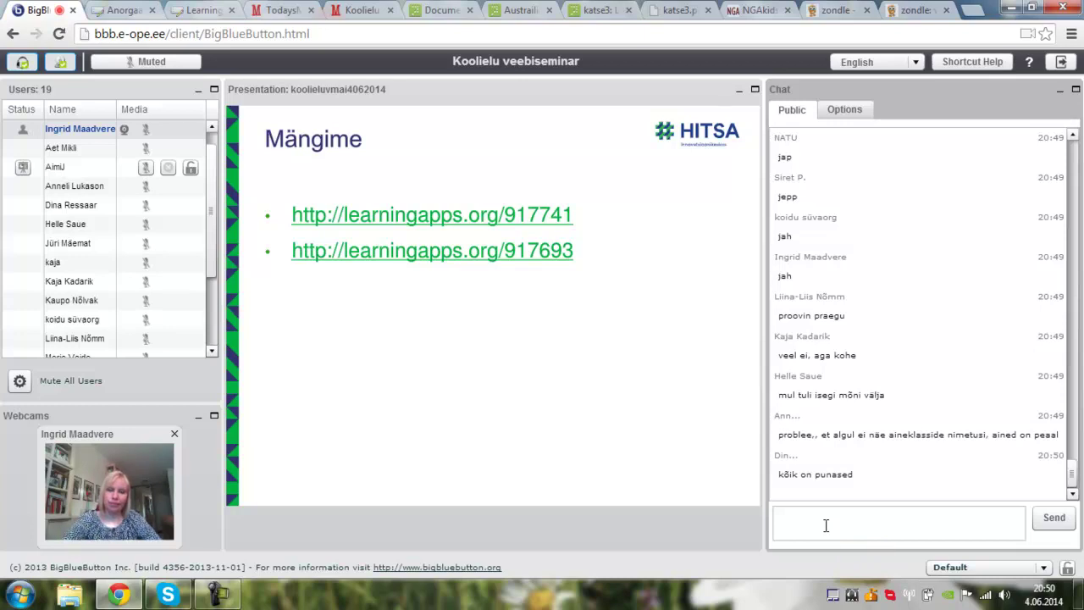
- Open game 917693 and then game 917741 from the webinar slide's links in new tabs
{"action": "left_click", "coordinate": [203, 12]}
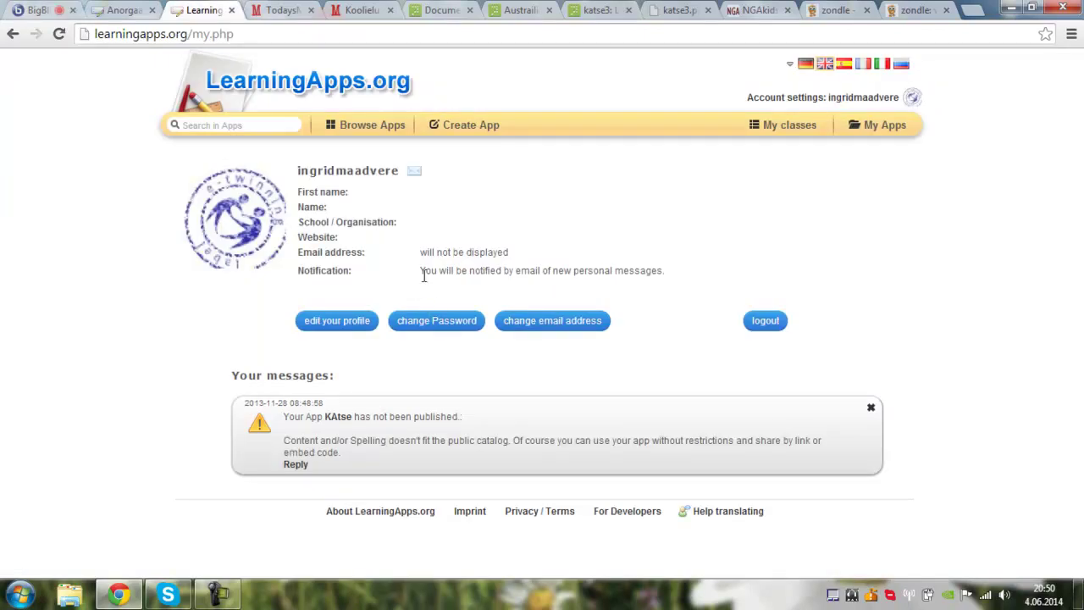
{"action": "left_click", "coordinate": [49, 10]}
{"action": "left_click", "coordinate": [487, 252]}
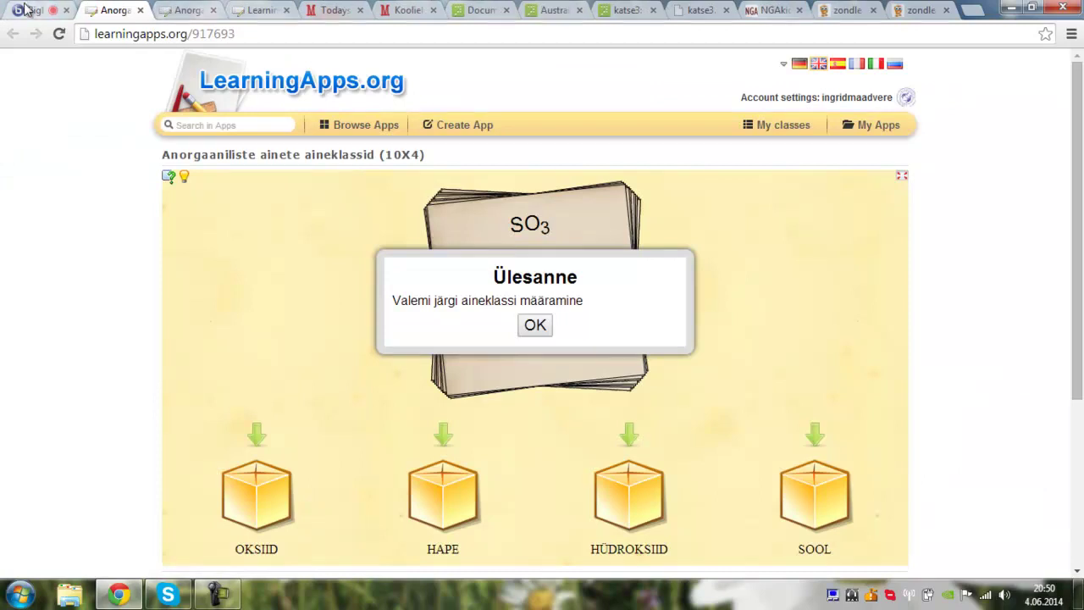
{"action": "left_click", "coordinate": [30, 10]}
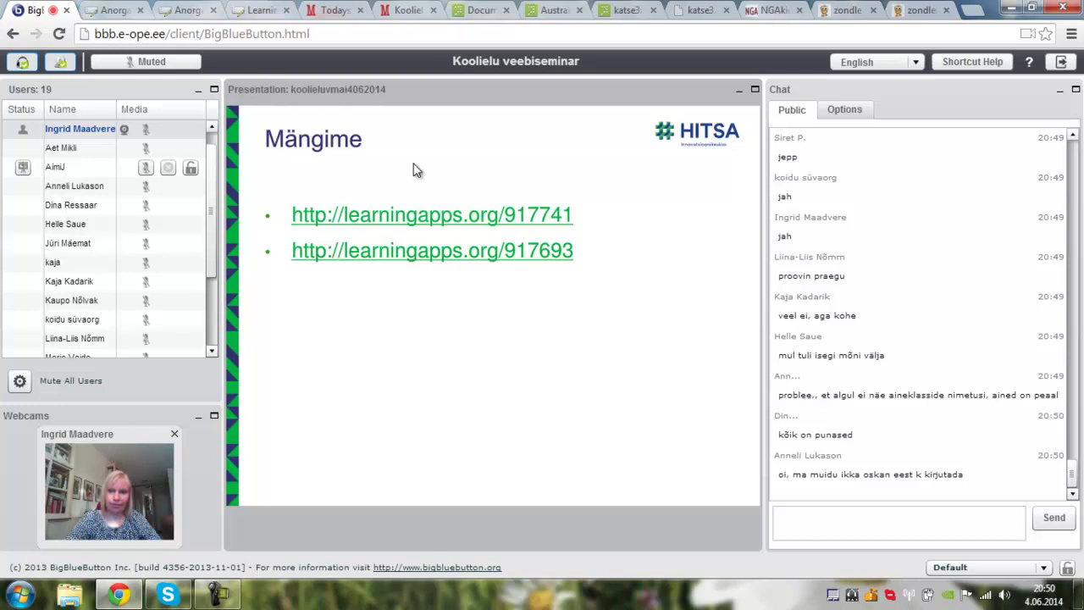
{"action": "left_click", "coordinate": [390, 220]}
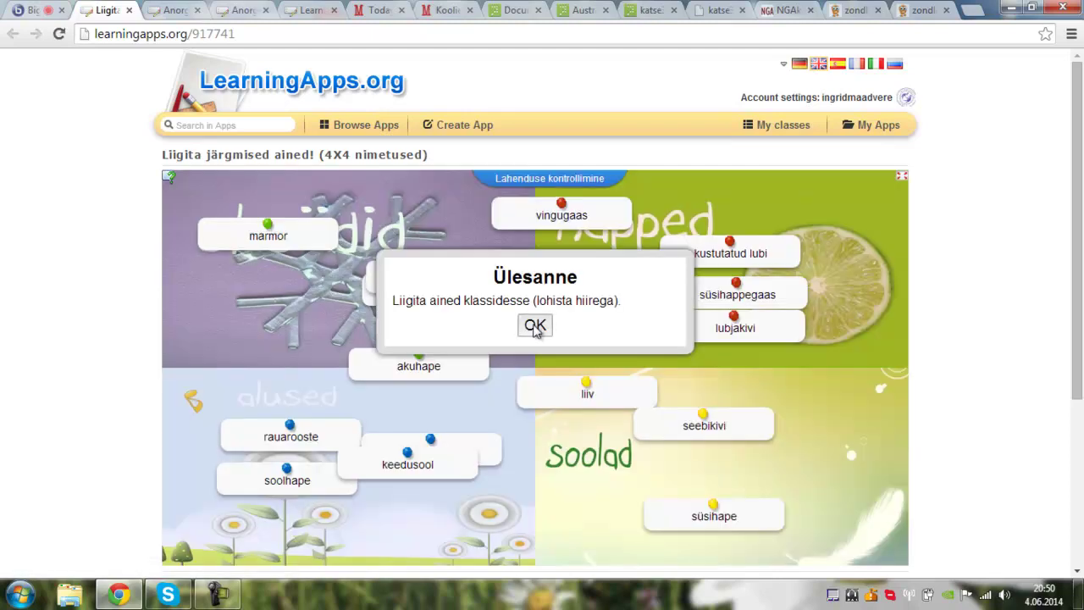
- Place akuhape and süsihape in happed, liiv and seebikivi in alused, keedusool in soolad, marmor in oksiidid, and check
{"action": "left_click", "coordinate": [535, 327]}
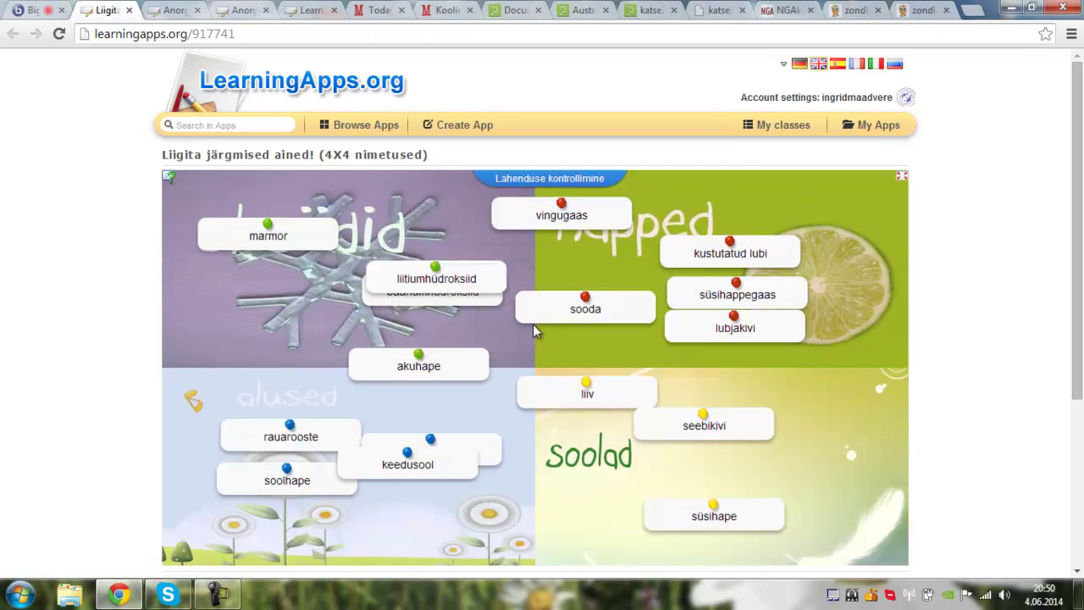
{"action": "left_click_drag", "start_coordinate": [426, 368], "coordinate": [859, 272]}
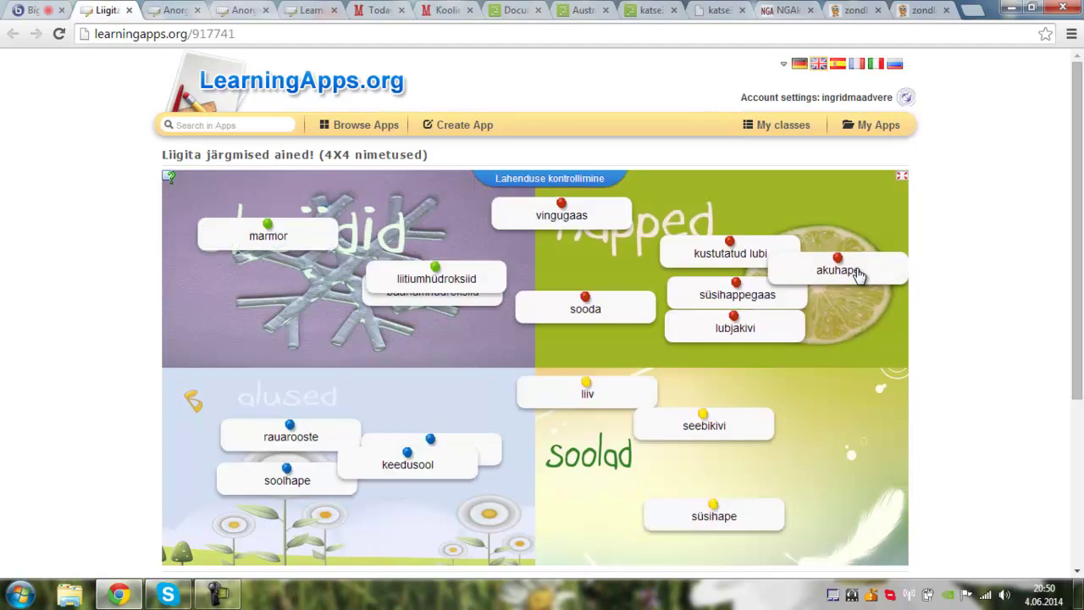
{"action": "left_click_drag", "start_coordinate": [532, 413], "coordinate": [452, 406]}
{"action": "left_click_drag", "start_coordinate": [753, 440], "coordinate": [440, 549]}
{"action": "left_click_drag", "start_coordinate": [455, 480], "coordinate": [746, 439]}
{"action": "left_click_drag", "start_coordinate": [744, 529], "coordinate": [767, 215]}
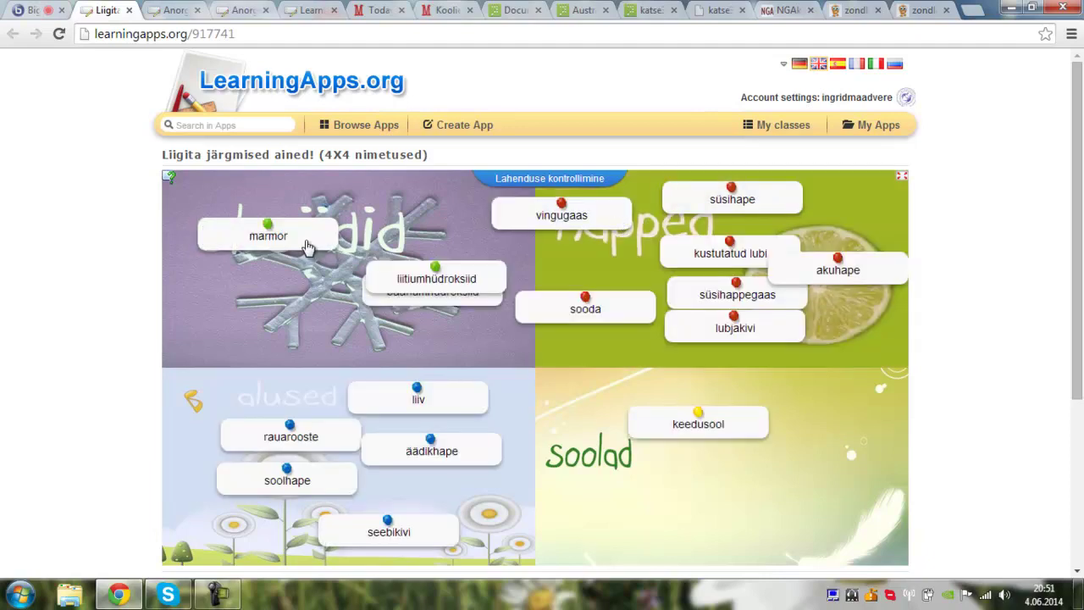
{"action": "left_click_drag", "start_coordinate": [299, 246], "coordinate": [301, 319]}
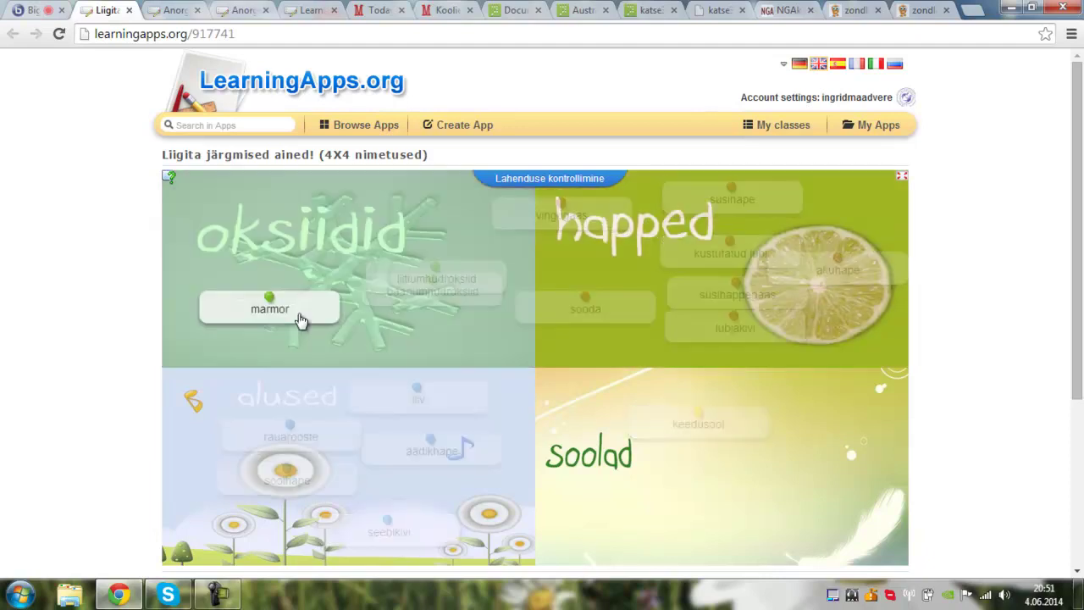
{"action": "left_click_drag", "start_coordinate": [299, 320], "coordinate": [299, 320]}
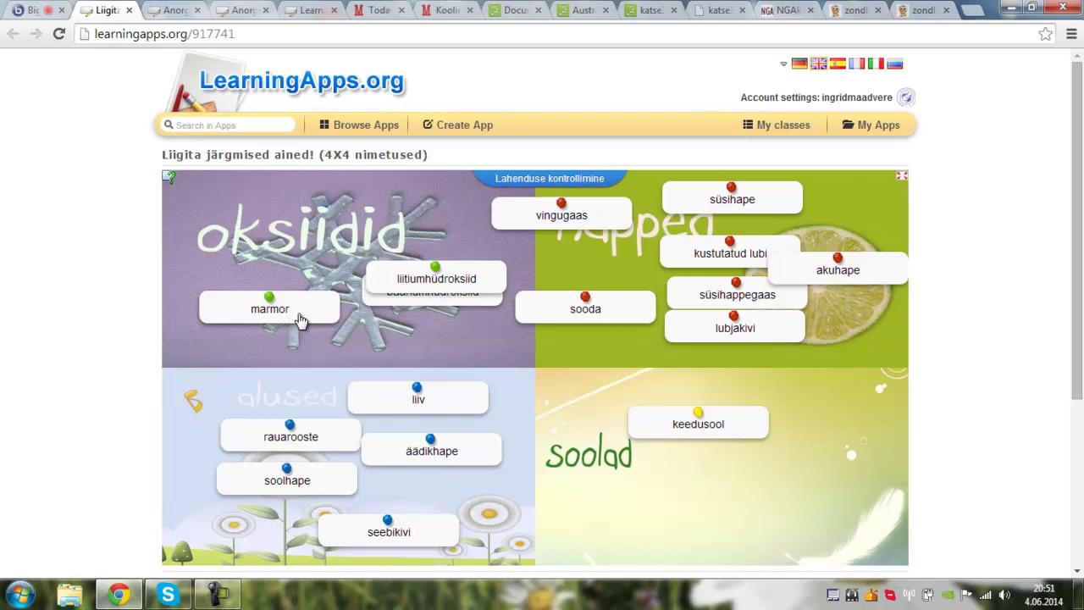
{"action": "left_click", "coordinate": [540, 182]}
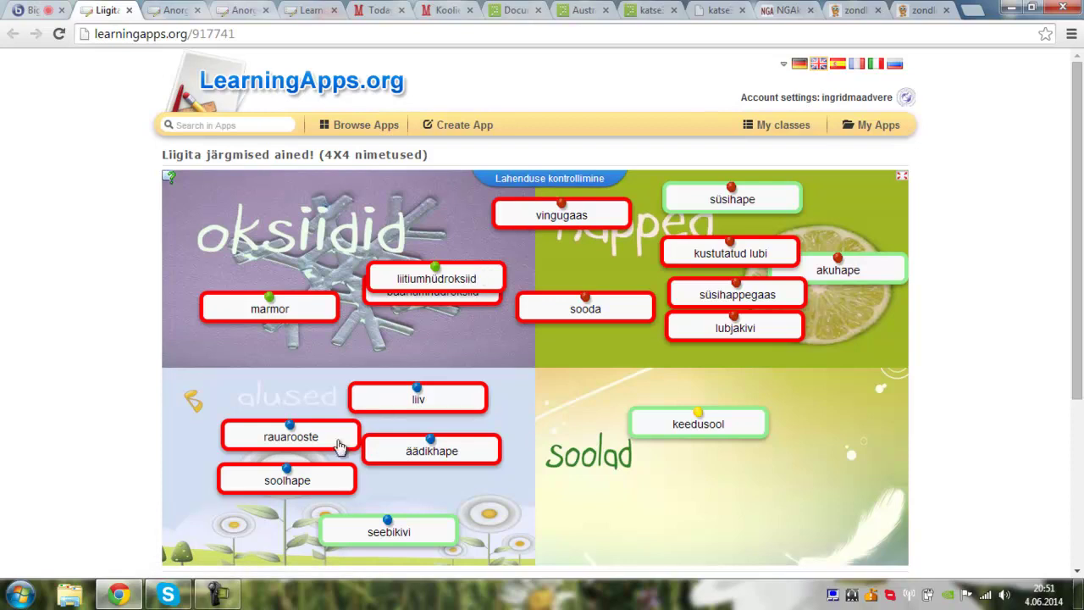
- Move soolhape to happed and lubjakivi to alused, recheck the answers, and return to the webinar
{"action": "left_click_drag", "start_coordinate": [311, 484], "coordinate": [696, 508]}
{"action": "left_click_drag", "start_coordinate": [764, 337], "coordinate": [407, 511]}
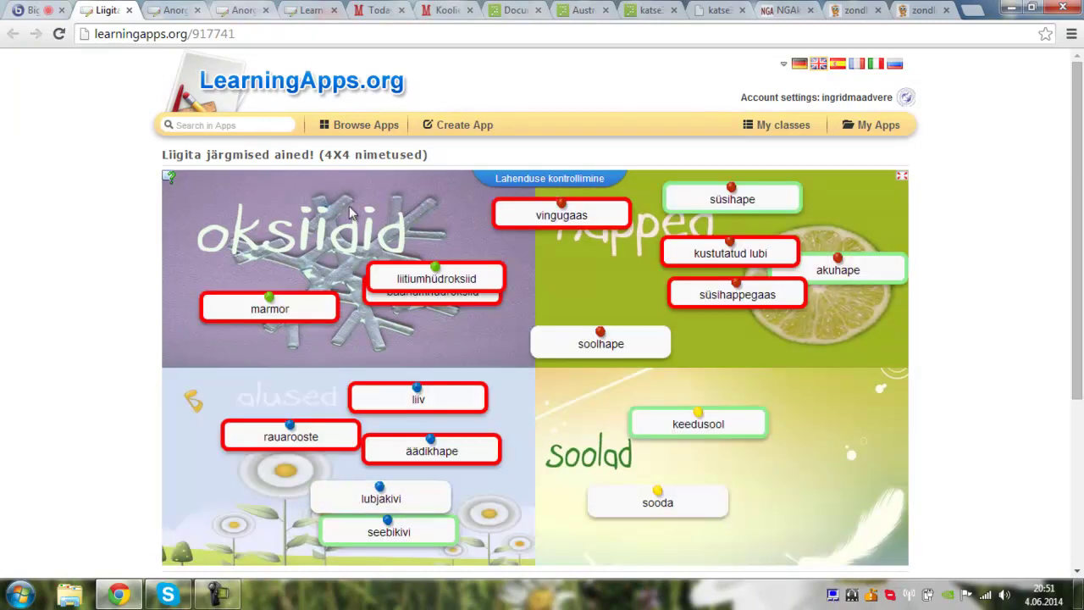
{"action": "left_click", "coordinate": [522, 179]}
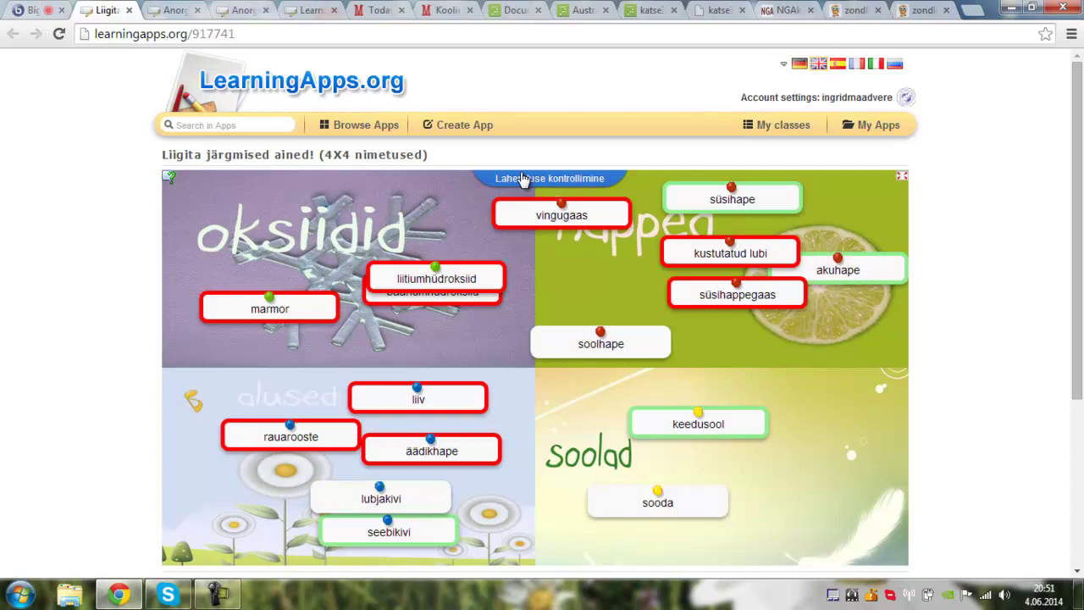
{"action": "left_click", "coordinate": [23, 11]}
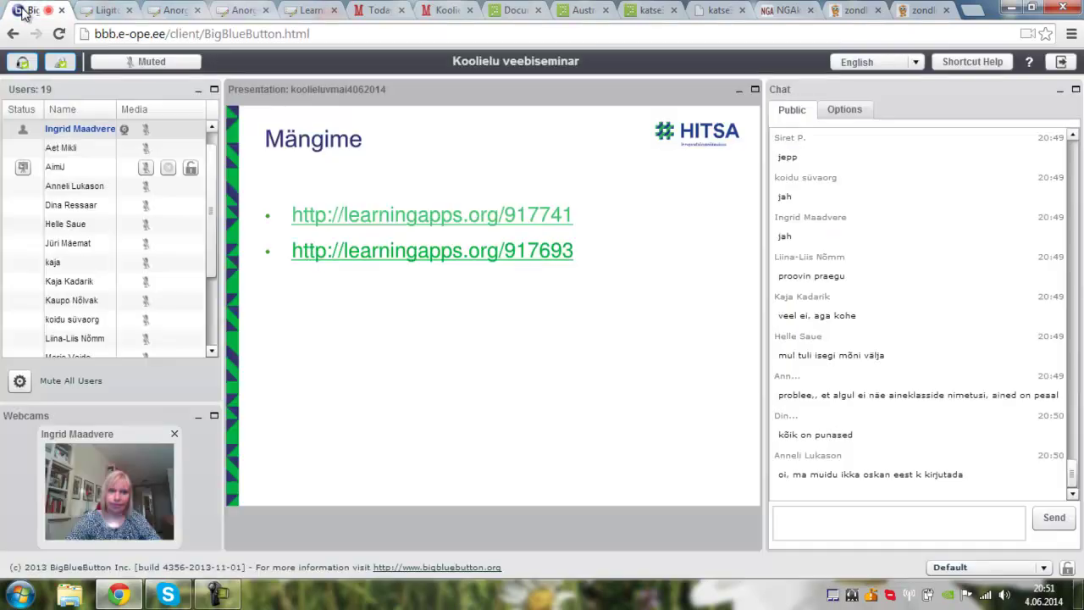
- Send a smiley, then ask a participant in chat whether all their answers were correct
{"action": "left_click", "coordinate": [827, 528]}
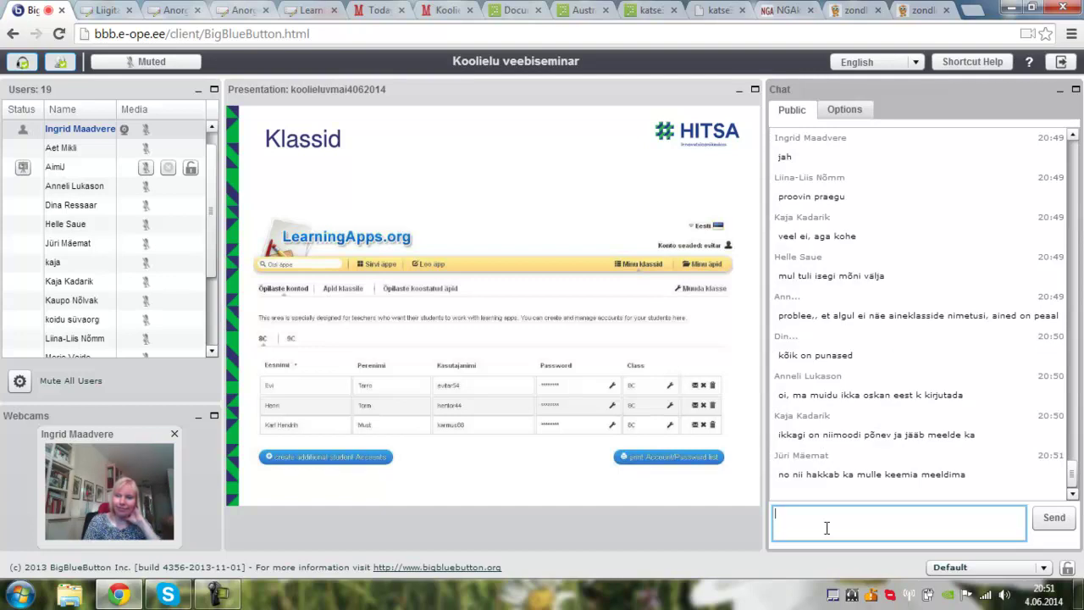
{"action": "key", "text": "Return"}
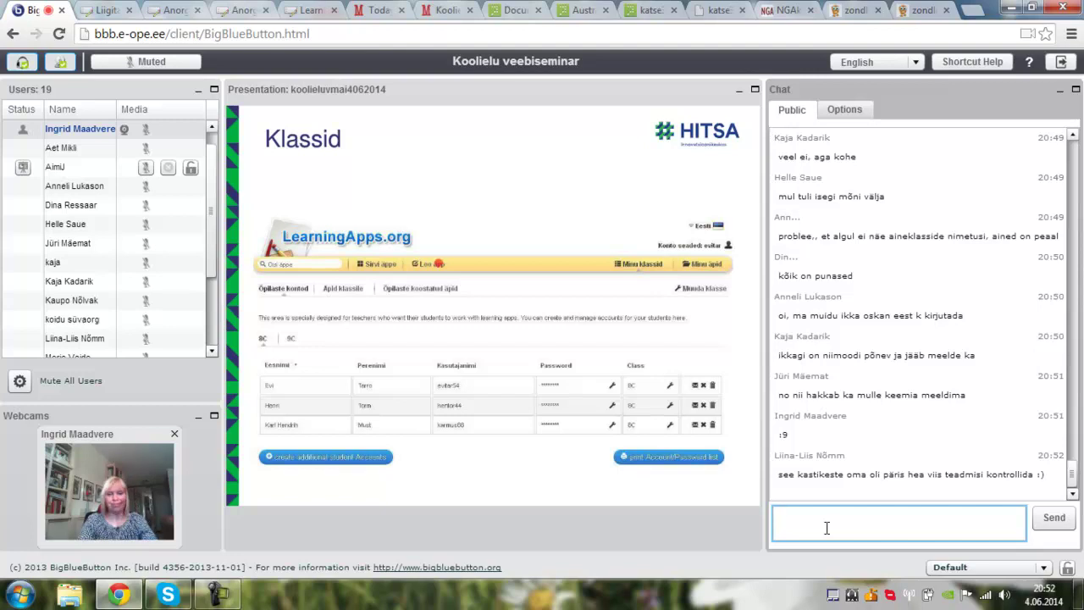
{"action": "type", "text": "liina-"}
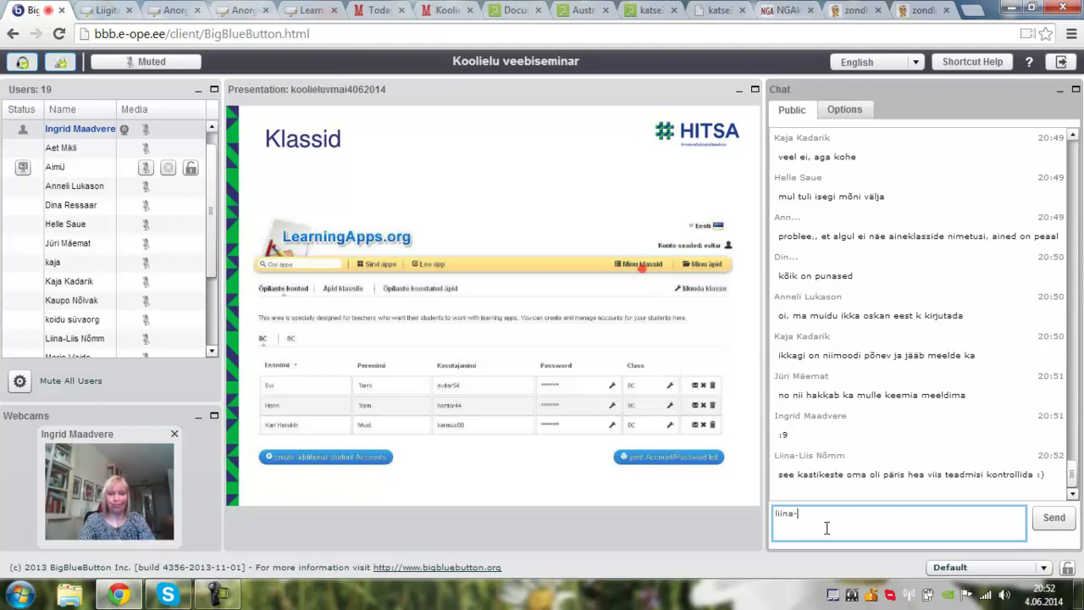
{"action": "type", "text": "liis, kas kõik oli õige?"}
{"action": "key", "text": "Return"}
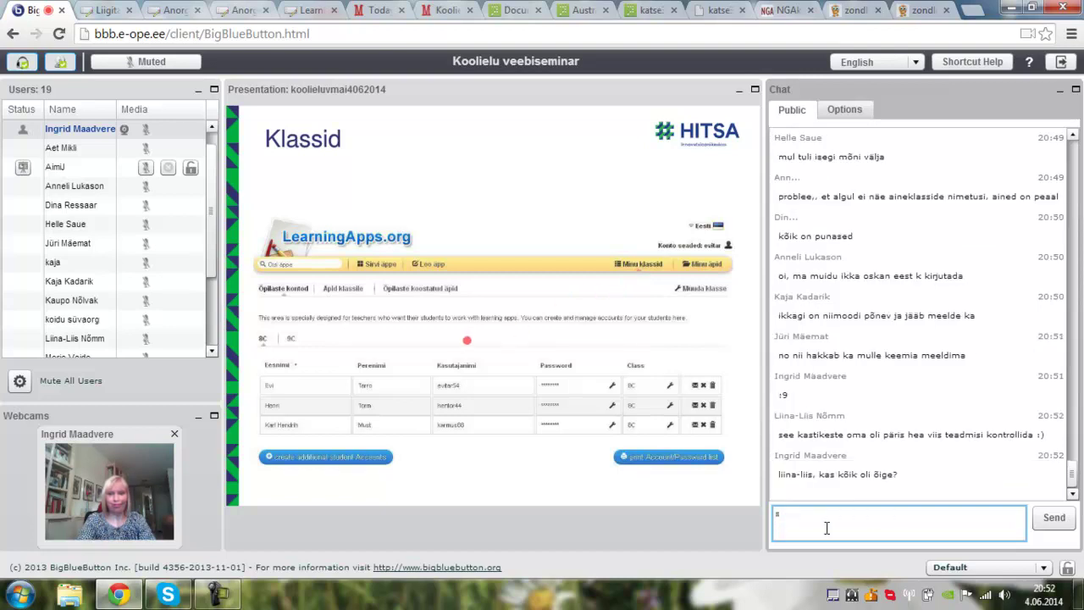
- Post the chat remark 'sul värskelt õpitud'
{"action": "type", "text": "sul värk"}
{"action": "key", "text": "BackSpace"}
{"action": "type", "text": "skelt õpitud"}
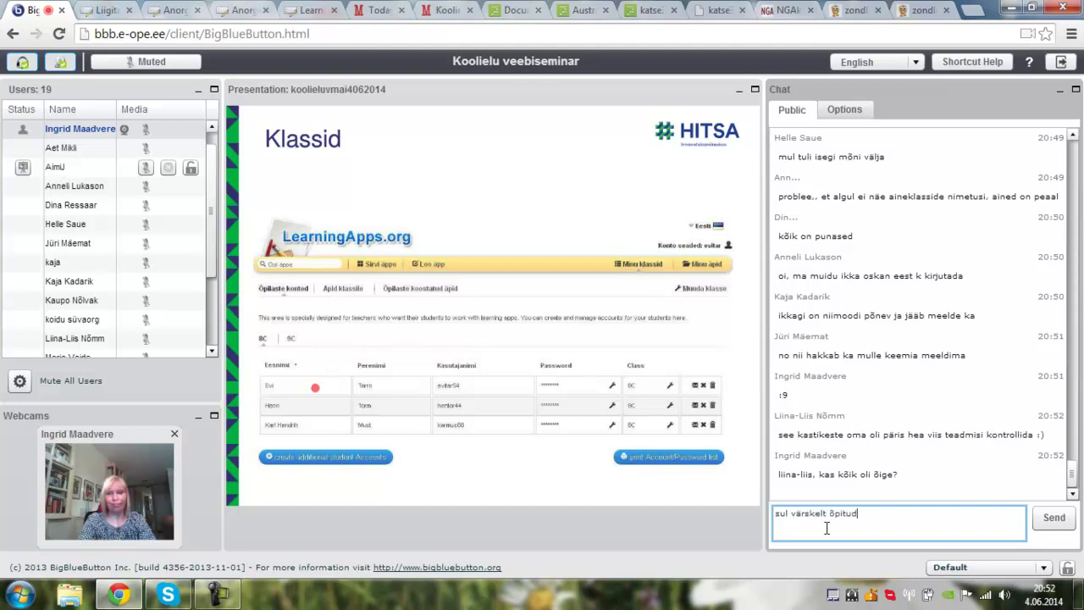
{"action": "key", "text": "Return"}
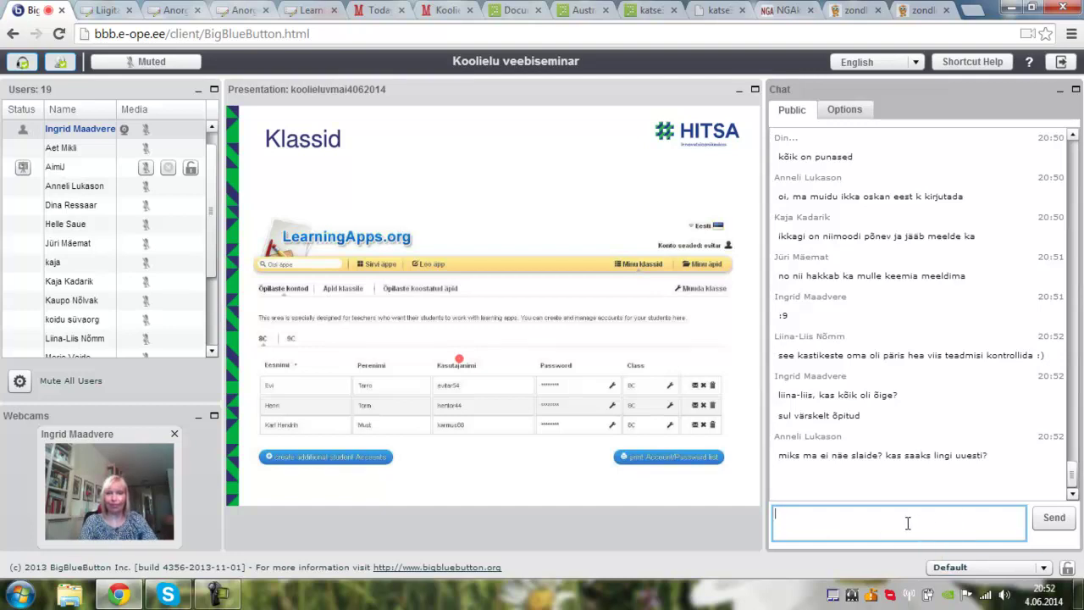
- Ask a participant in chat which slides they cannot see, and start drafting a follow-up reply
{"action": "type", "text": "anneli, milliseid"}
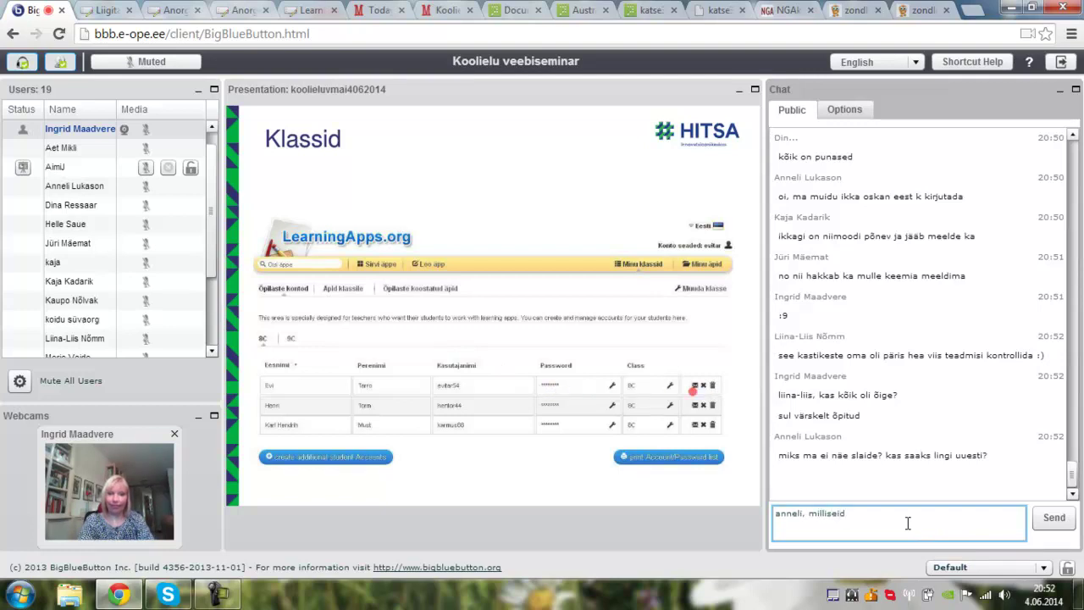
{"action": "type", "text": " slaide"}
{"action": "type", "text": " sa "}
{"action": "type", "text": " näha"}
{"action": "type", "text": " ei ole"}
{"action": "type", "text": "?"}
{"action": "key", "text": "Return"}
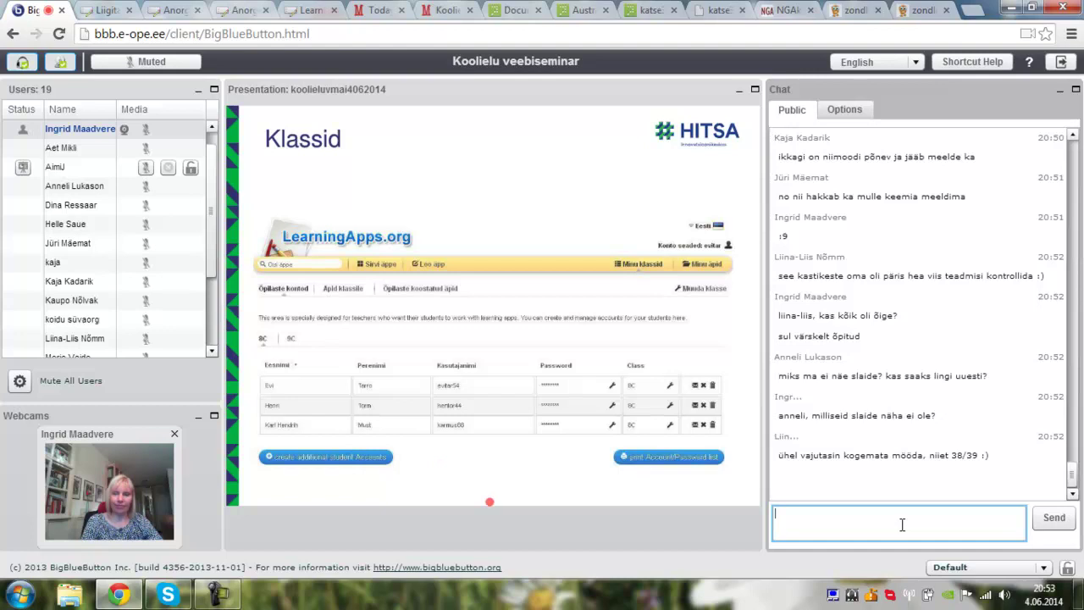
{"action": "type", "text": "evi praegu"}
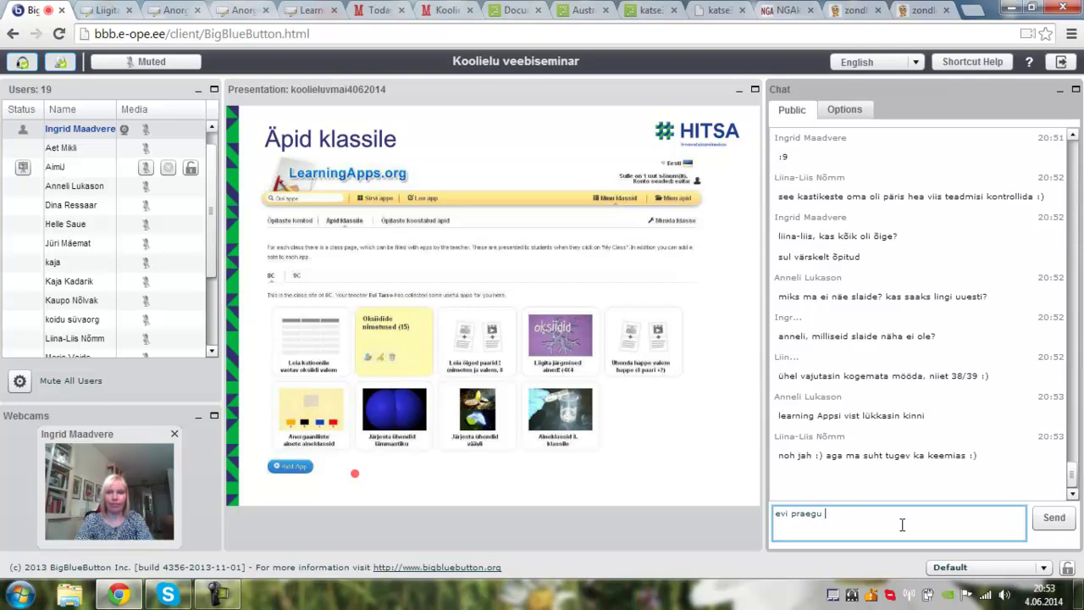
- Post 'teine mäng oli see' with the copied link learningapps.org/917693 in the public chat
{"action": "key", "text": "BackSpace"}
{"action": "key", "text": "BackSpace"}
{"action": "key", "text": "BackSpace"}
{"action": "key", "text": "BackSpace"}
{"action": "key", "text": "BackSpace"}
{"action": "key", "text": "BackSpace"}
{"action": "key", "text": "BackSpace"}
{"action": "key", "text": "BackSpace"}
{"action": "key", "text": "BackSpace"}
{"action": "key", "text": "BackSpace"}
{"action": "key", "text": "BackSpace"}
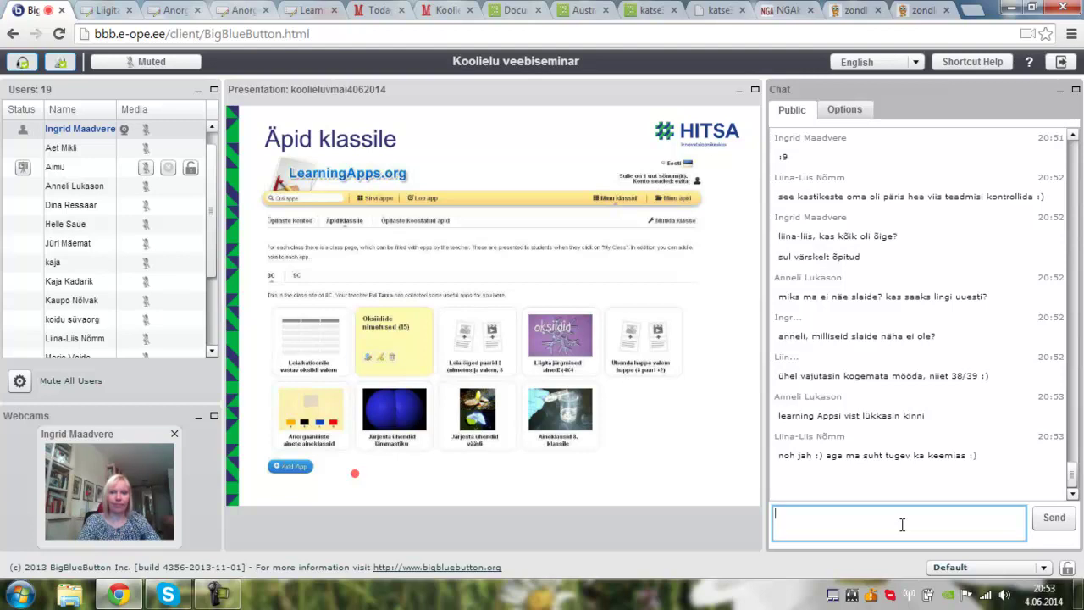
{"action": "left_click", "coordinate": [177, 12]}
{"action": "left_click", "coordinate": [222, 36]}
{"action": "key", "text": "ctrl+c"}
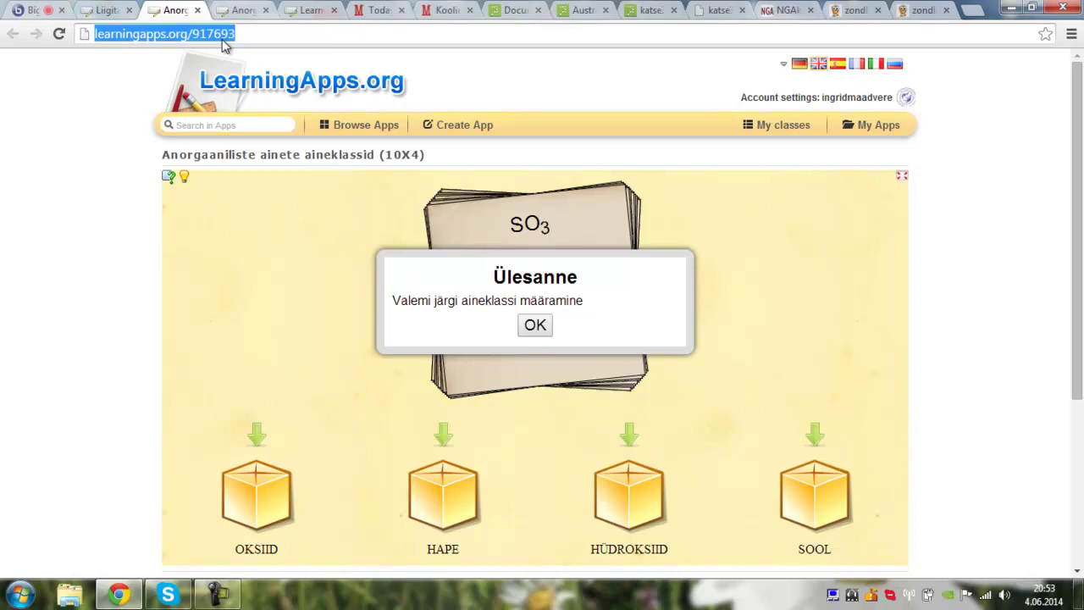
{"action": "left_click", "coordinate": [34, 10]}
{"action": "left_click", "coordinate": [875, 526]}
{"action": "type", "text": "teine mäng oli see"}
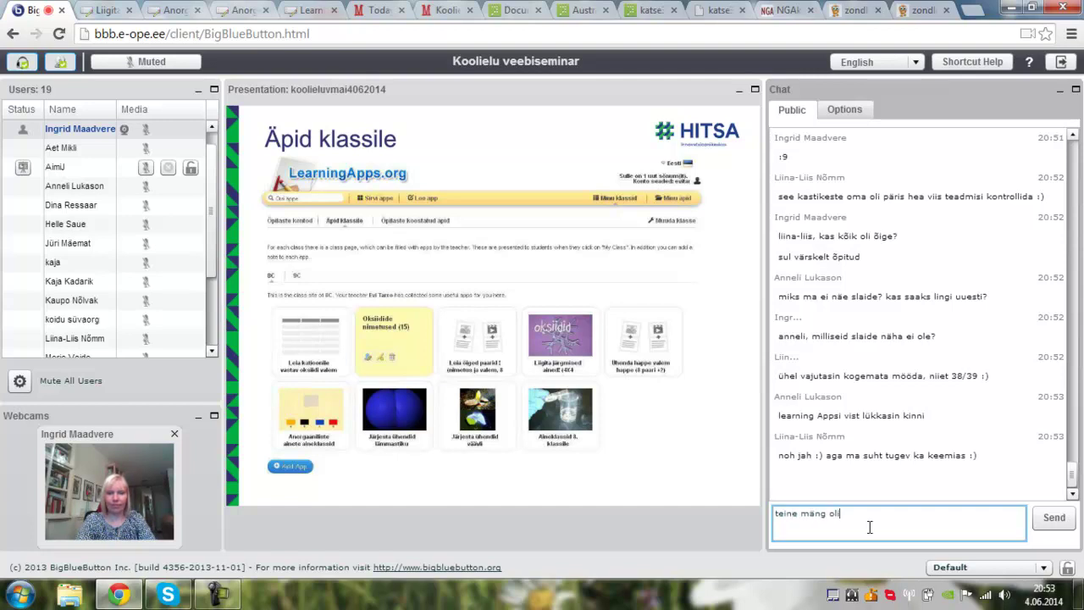
{"action": "key", "text": "ctrl+v"}
{"action": "key", "text": "Return"}
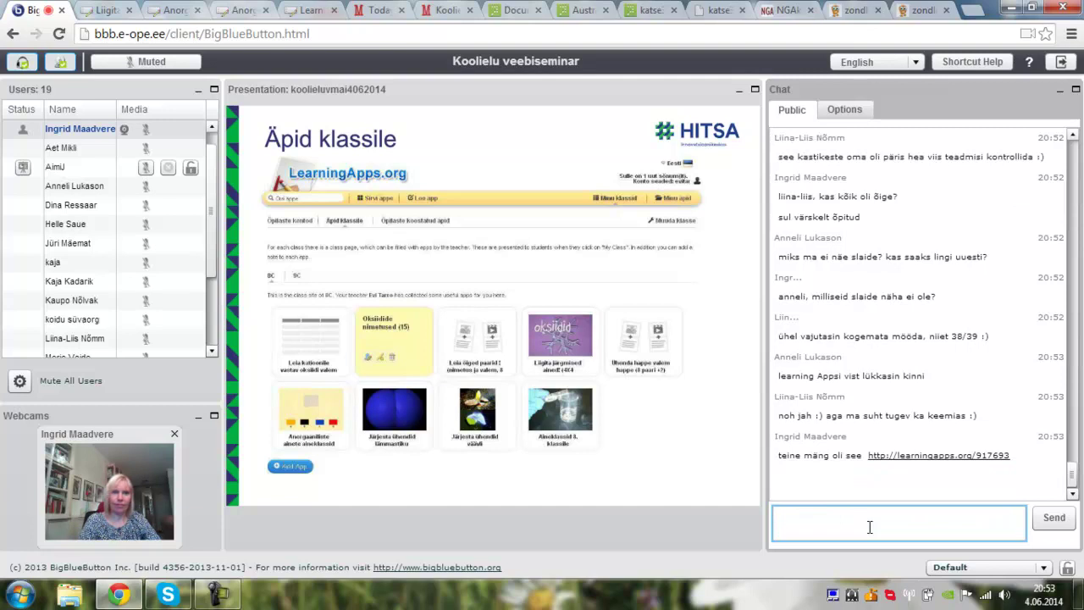
- Copy the 917741 game's web address and start the chat message 'ja esimene oli see'
{"action": "left_click", "coordinate": [105, 11]}
{"action": "left_click", "coordinate": [163, 34]}
{"action": "key", "text": "ctrl+c"}
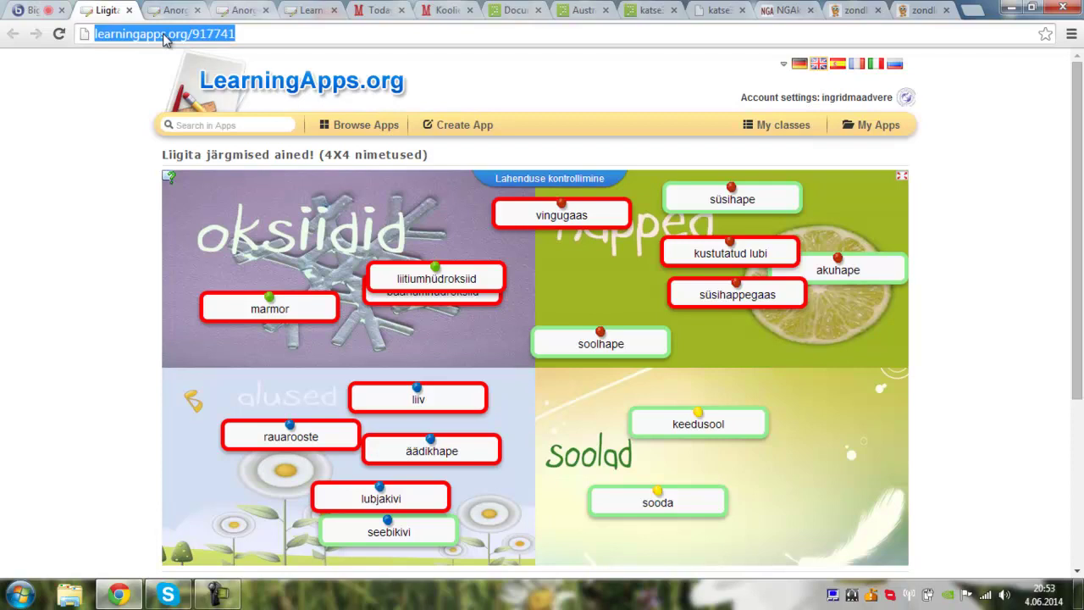
{"action": "left_click", "coordinate": [23, 10]}
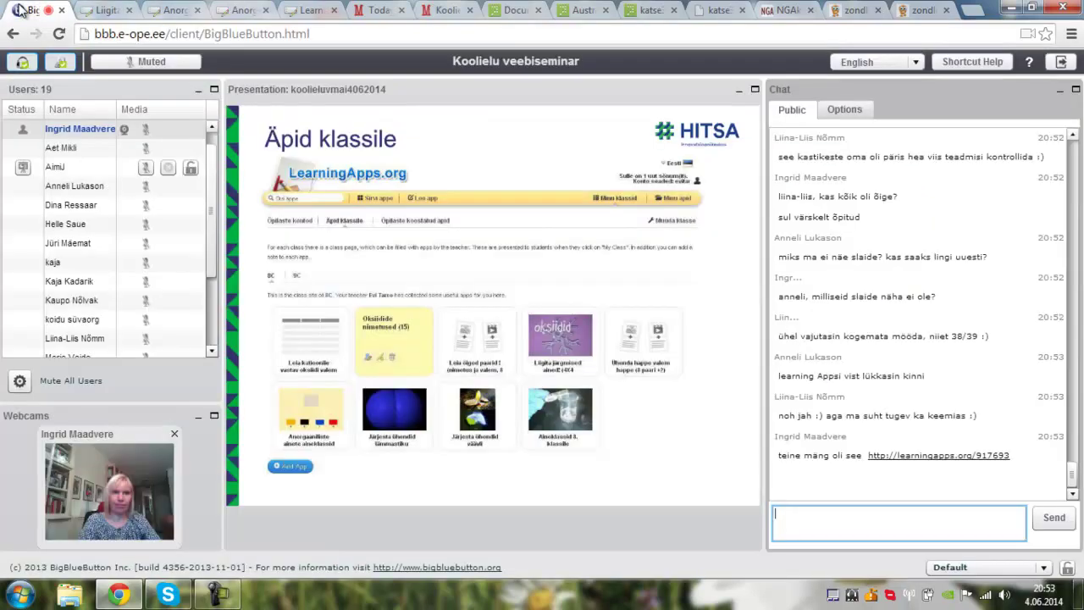
{"action": "type", "text": "ja"}
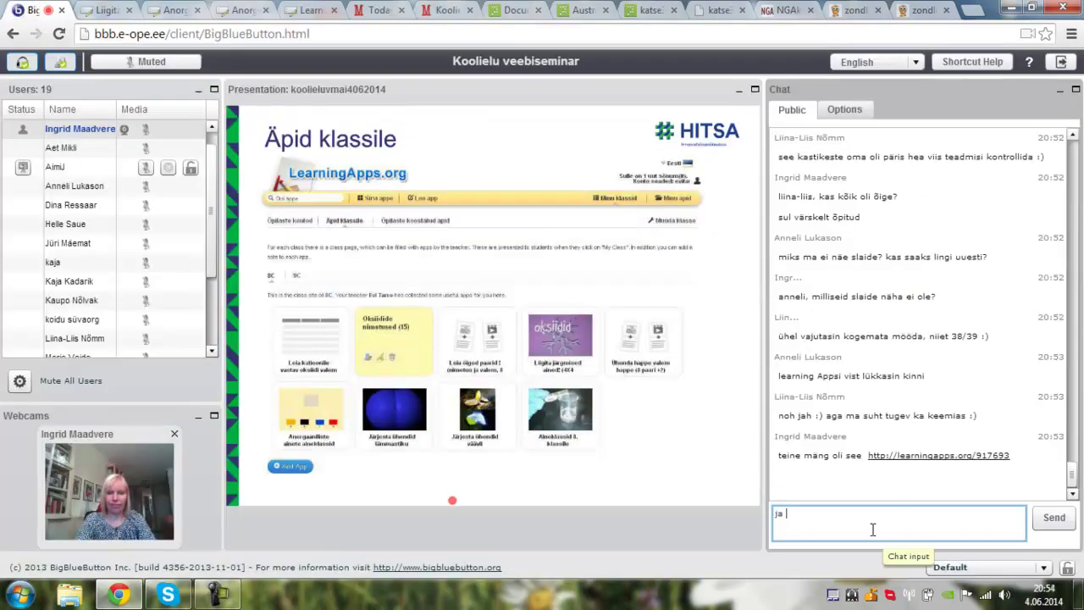
{"action": "type", "text": " esimene o"}
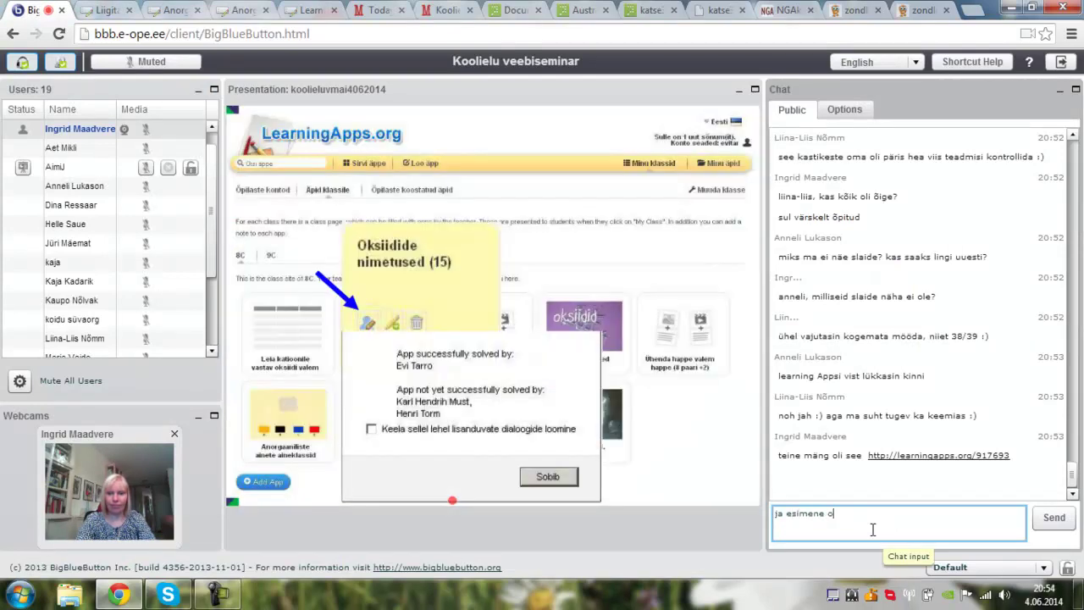
{"action": "type", "text": "li see"}
- Send 'ja esimene oli see' with the pasted learningapps.org/917741 link to the public chat
{"action": "key", "text": "ctrl+v"}
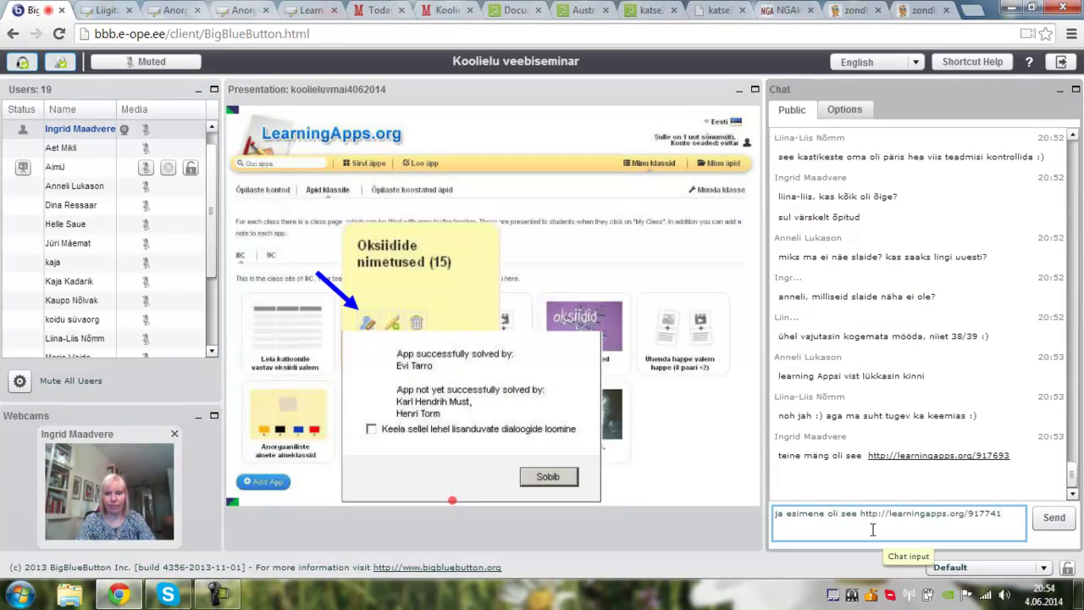
{"action": "key", "text": "Return"}
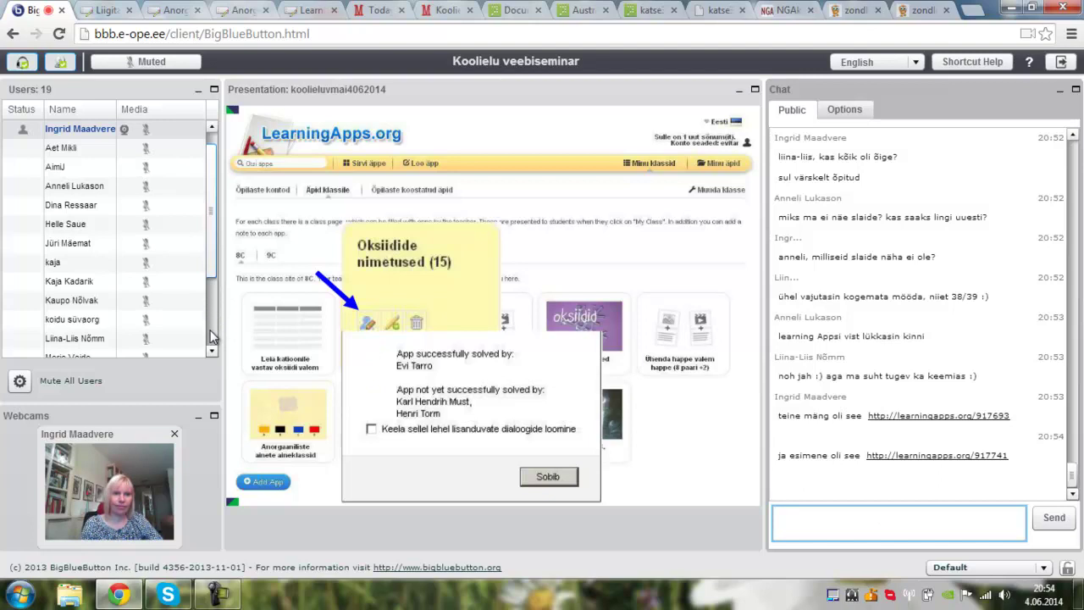
{"action": "left_click", "coordinate": [209, 288]}
{"action": "left_click_drag", "start_coordinate": [210, 270], "coordinate": [208, 164]}
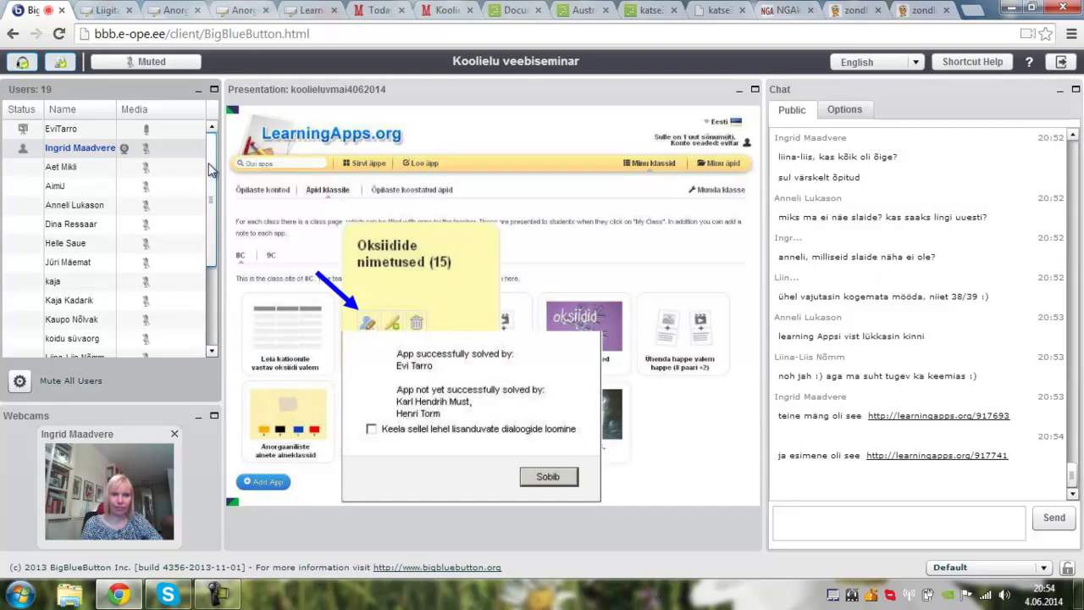